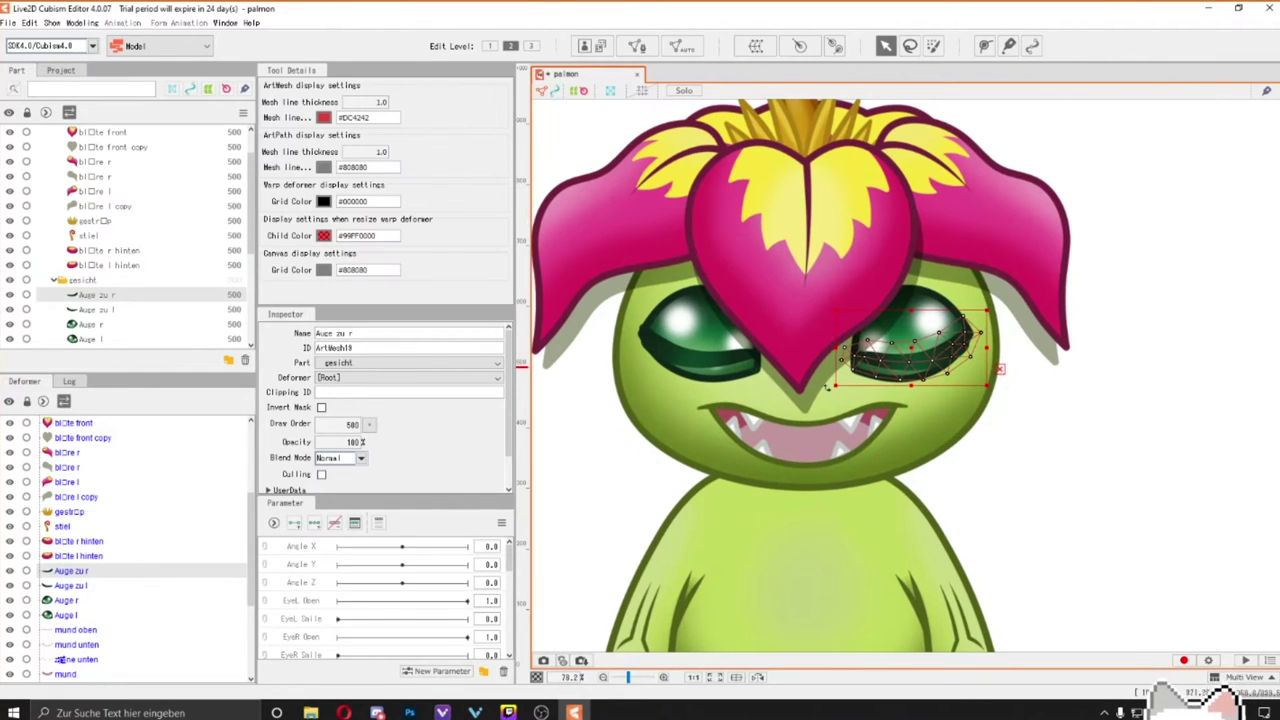
# Key the closed right-eye line mesh to EyeR Open at 0 and 0.1.
pyautogui.click(150, 601)
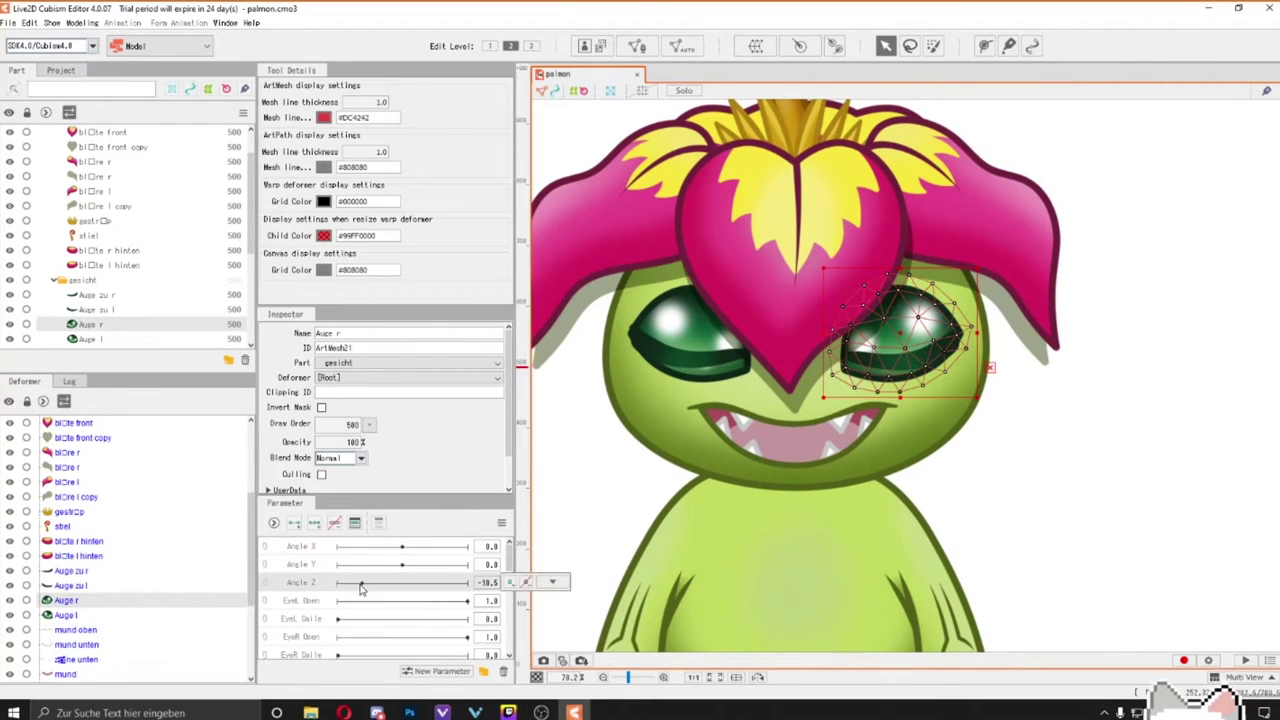
pyautogui.click(552, 581)
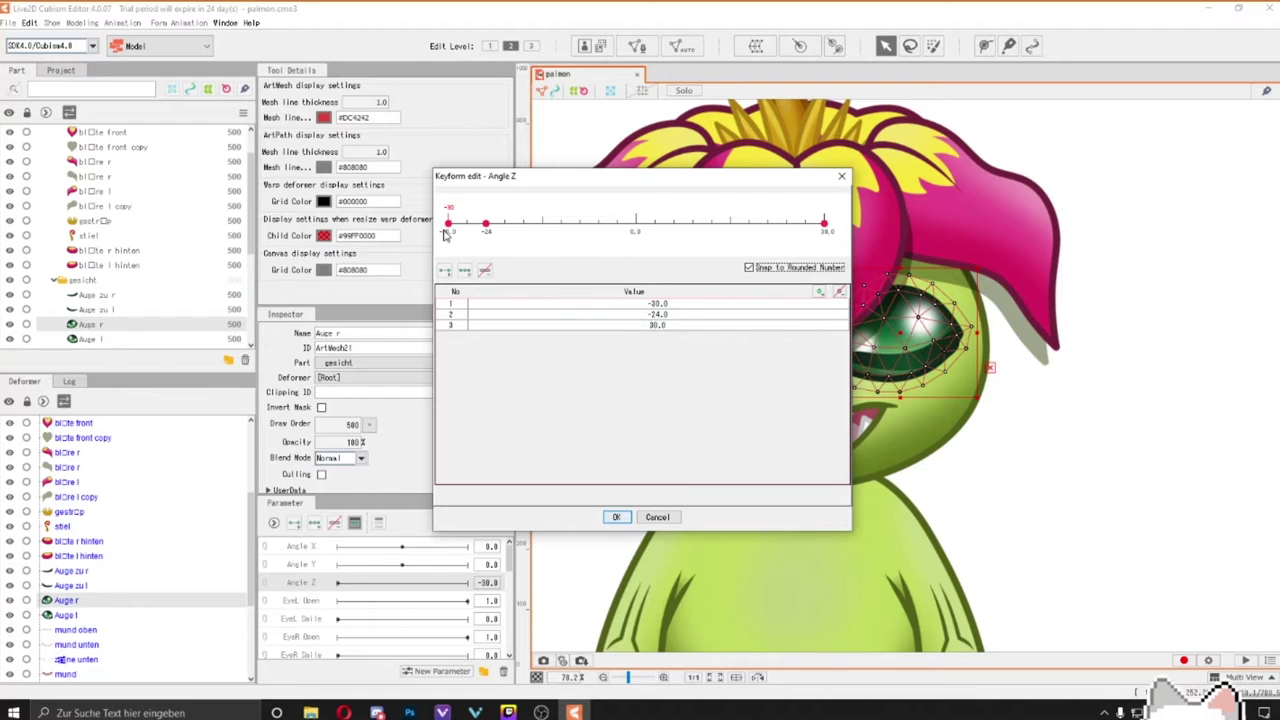
pyautogui.press('Return')
pyautogui.click(71, 570)
pyautogui.click(552, 583)
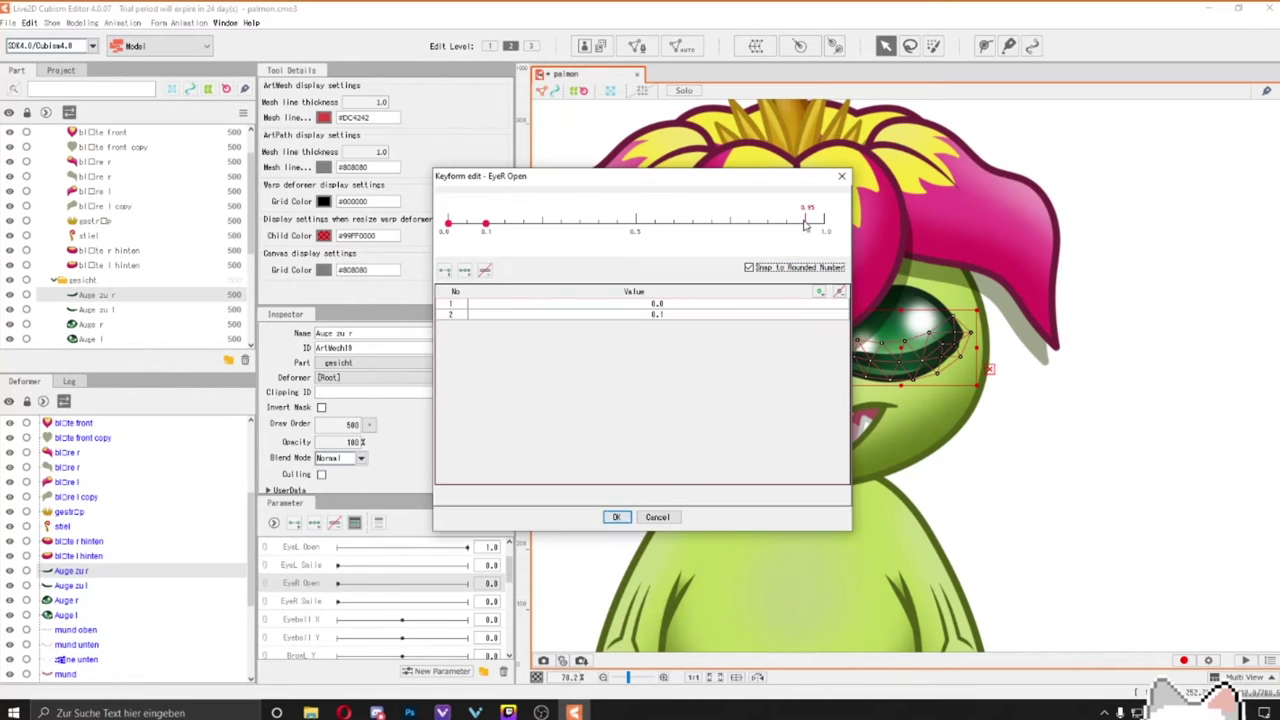
pyautogui.press('Return')
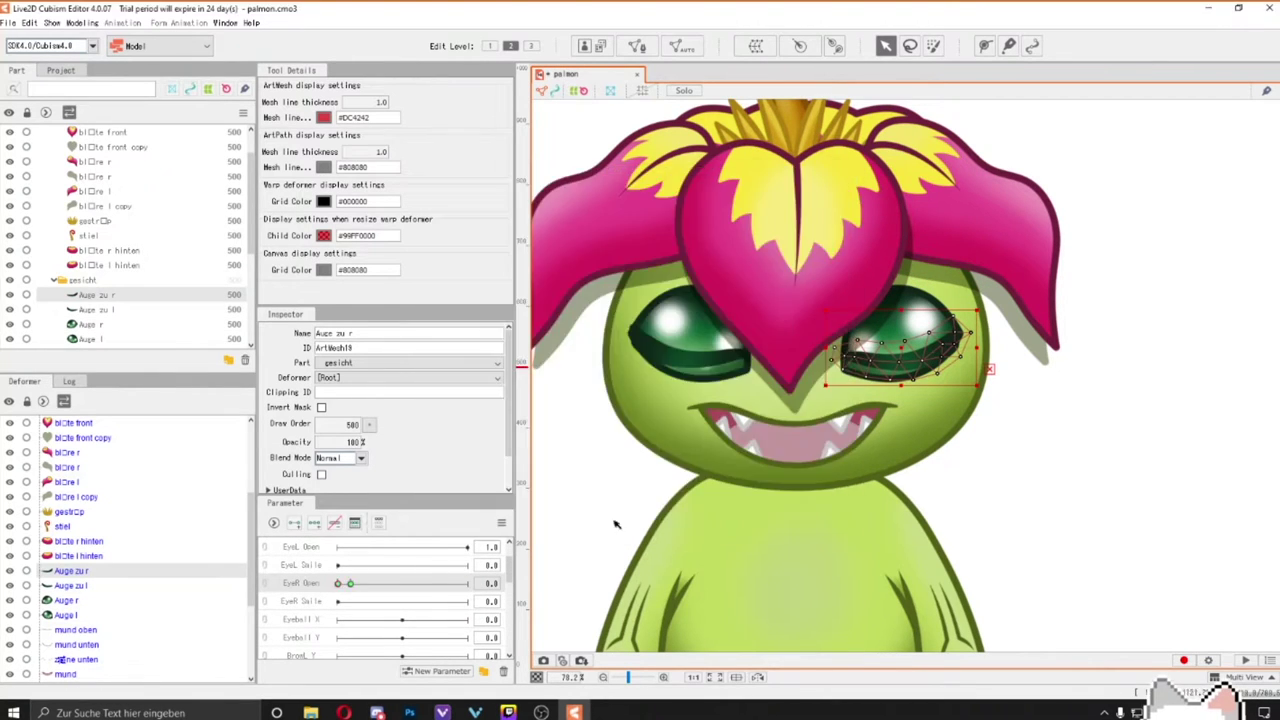
# Add EyeL Open keys to the open left-eye mesh.
pyautogui.click(66, 614)
pyautogui.click(334, 522)
pyautogui.press('Return')
# Key the closed left-eye line to EyeL Open and preview it closed and open.
pyautogui.click(330, 547)
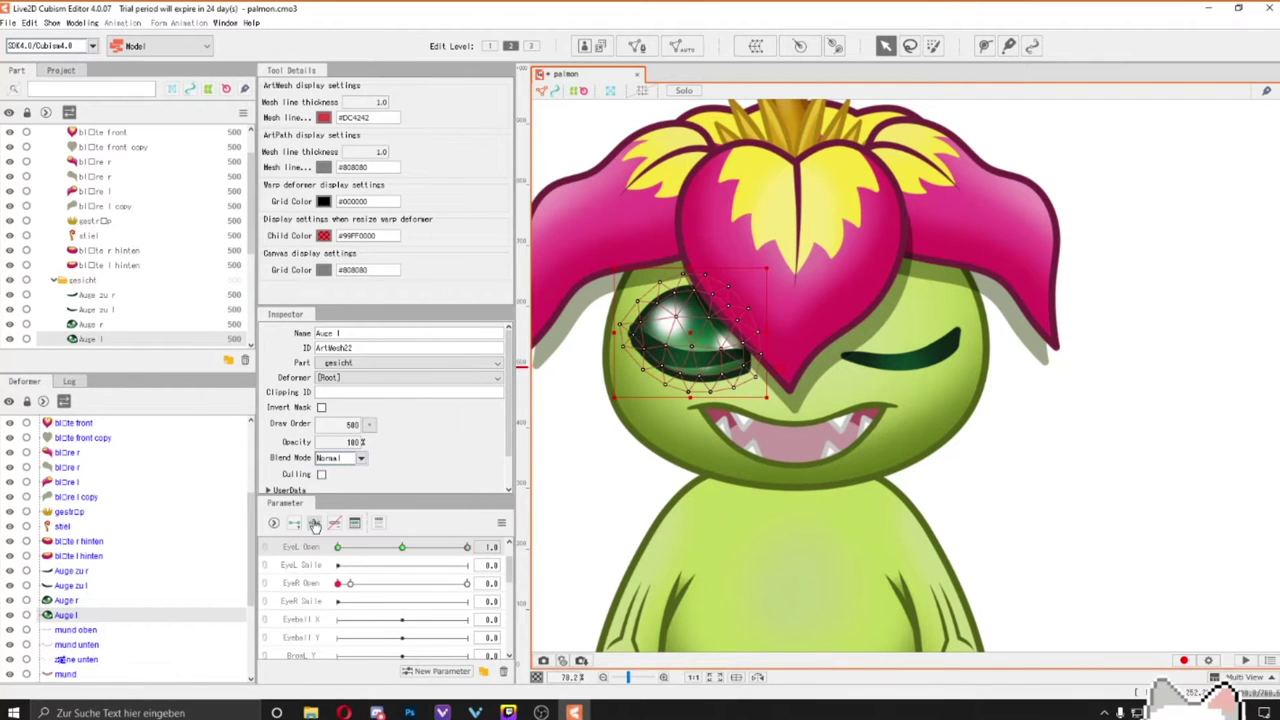
pyautogui.click(71, 585)
pyautogui.click(334, 522)
pyautogui.press('Return')
pyautogui.moveTo(432, 547); pyautogui.dragTo(350, 547)
pyautogui.scroll(3, 735, 330)
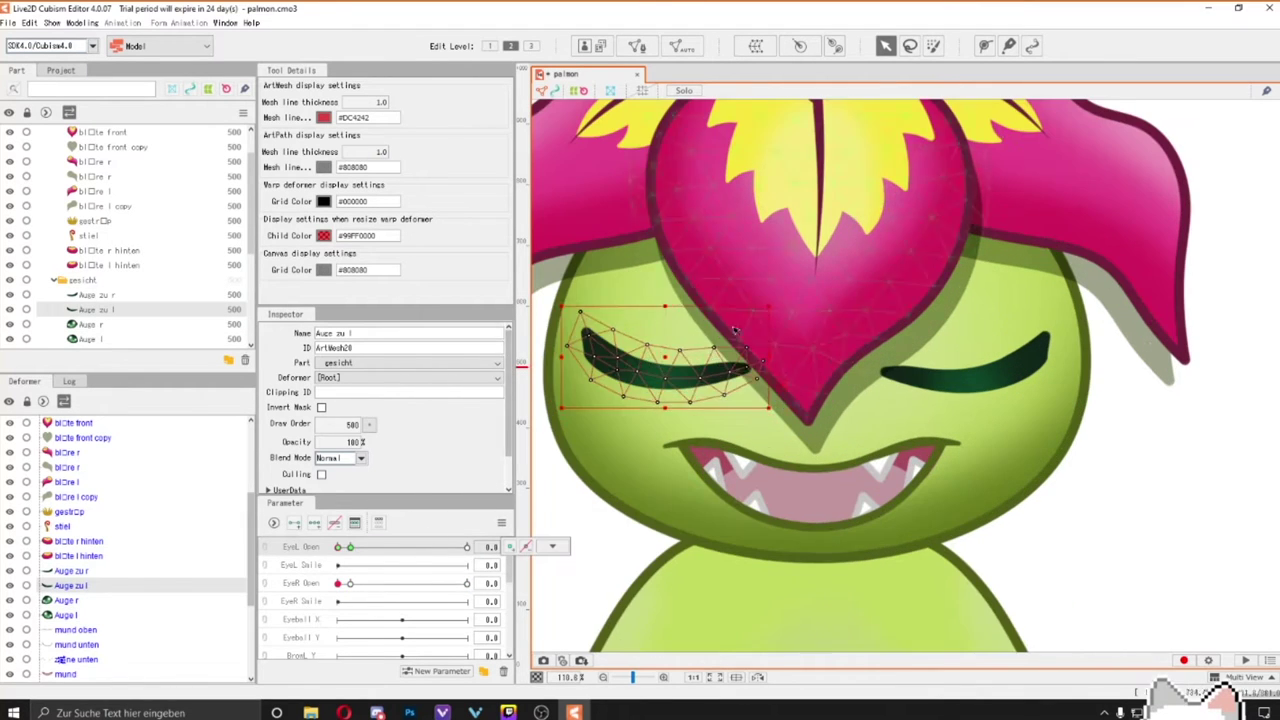
pyautogui.moveTo(462, 550); pyautogui.dragTo(352, 551)
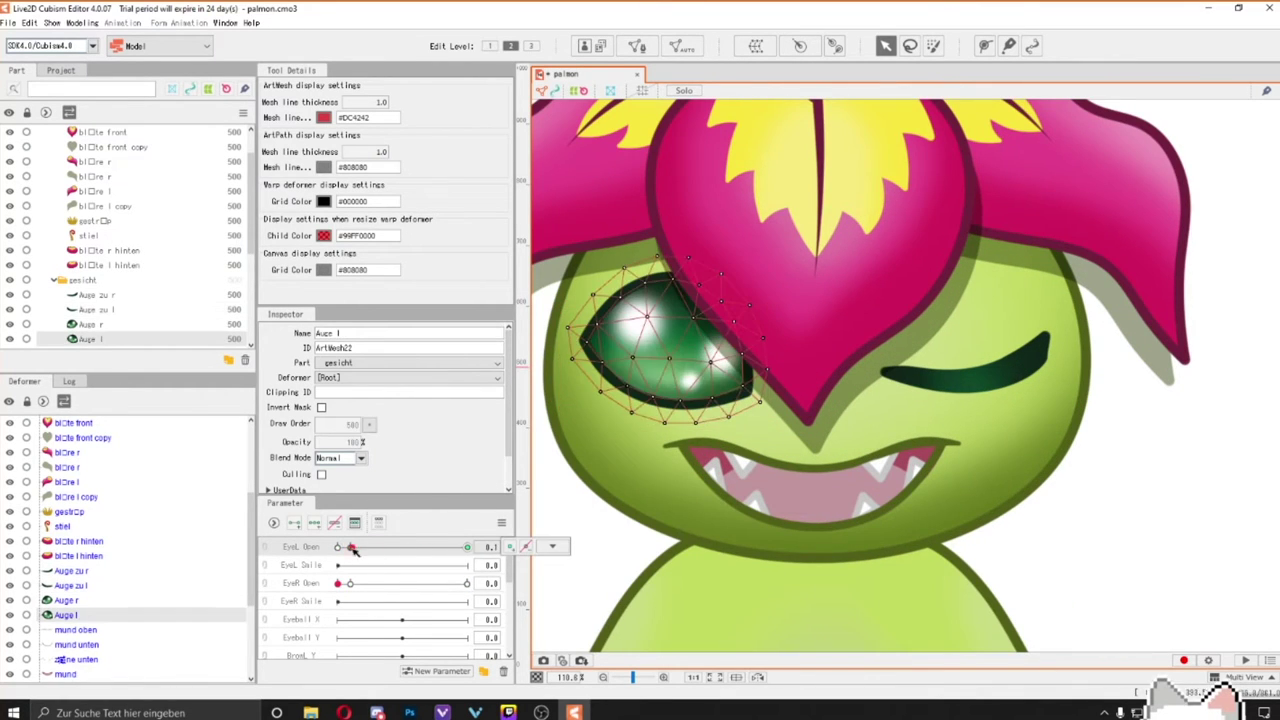
# Try a warp deformer around the left eye, then cancel it.
pyautogui.click(756, 48)
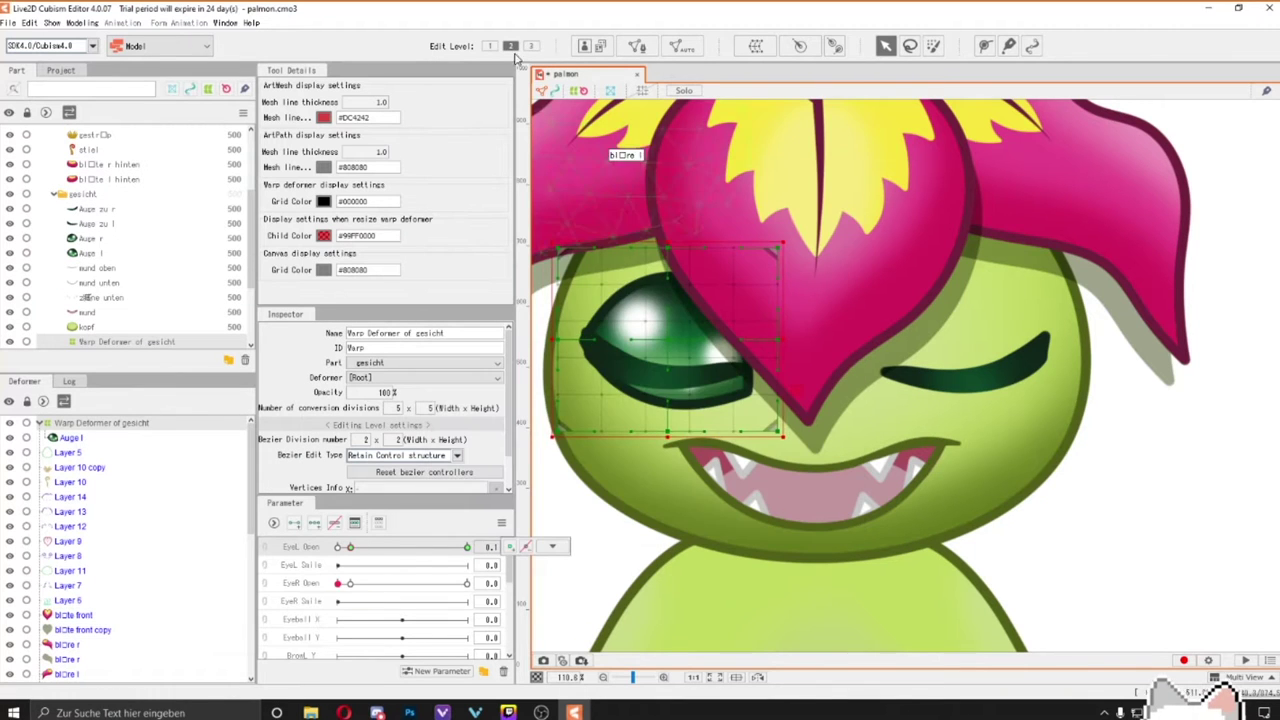
pyautogui.click(531, 46)
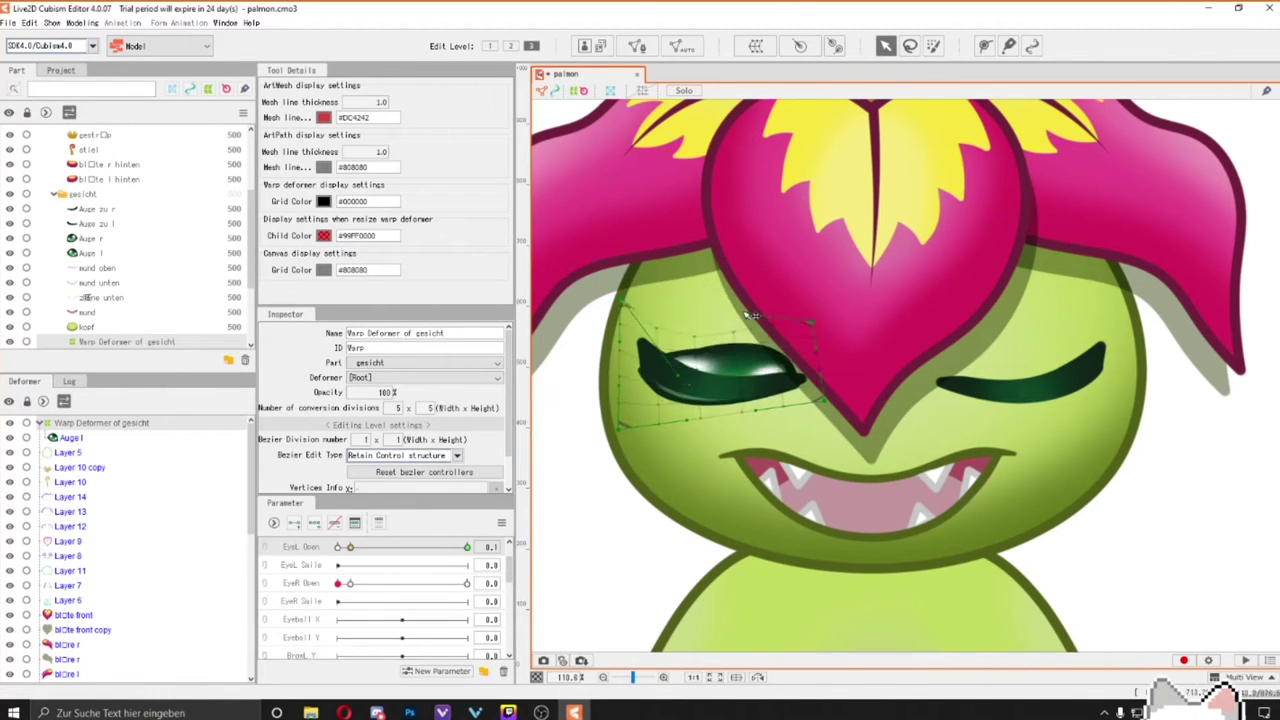
pyautogui.moveTo(350, 547)
pyautogui.mouseDown()
pyautogui.moveTo(368, 547)
pyautogui.moveTo(350, 549)
pyautogui.mouseUp()
pyautogui.scroll(5, 770, 390)
pyautogui.scroll(-3, 770, 390)
pyautogui.click(720, 380)
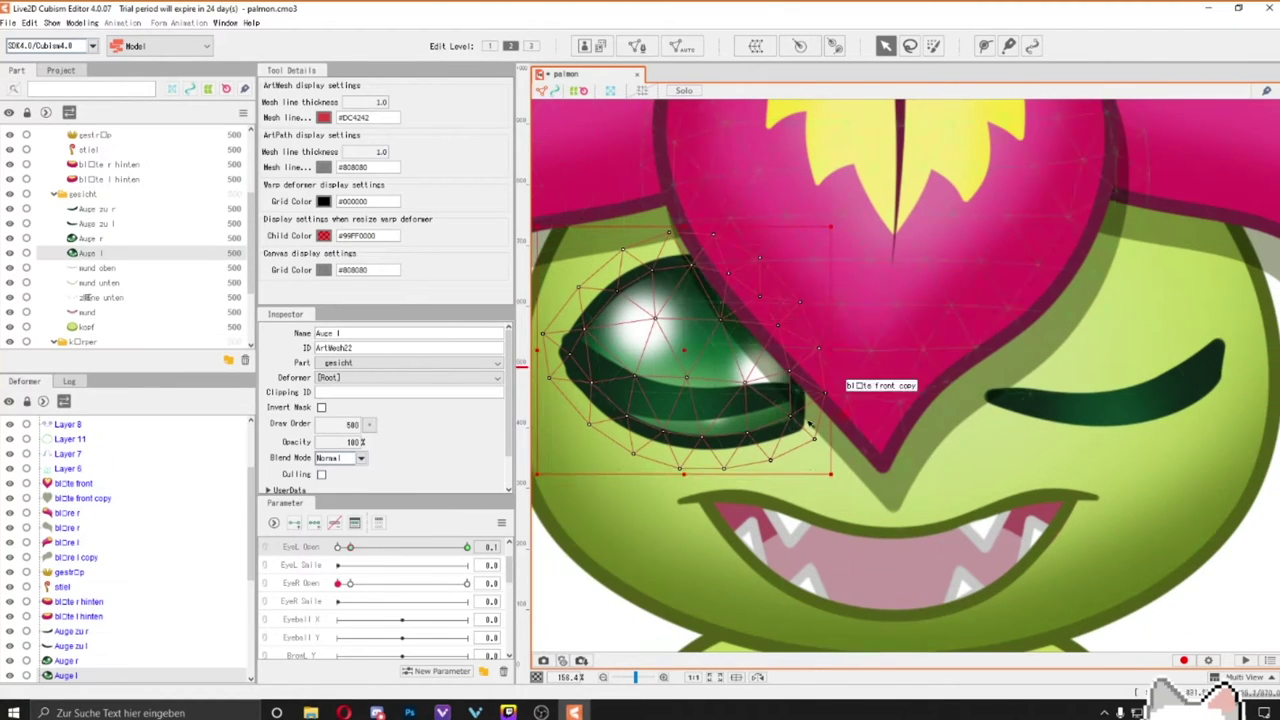
pyautogui.click(754, 48)
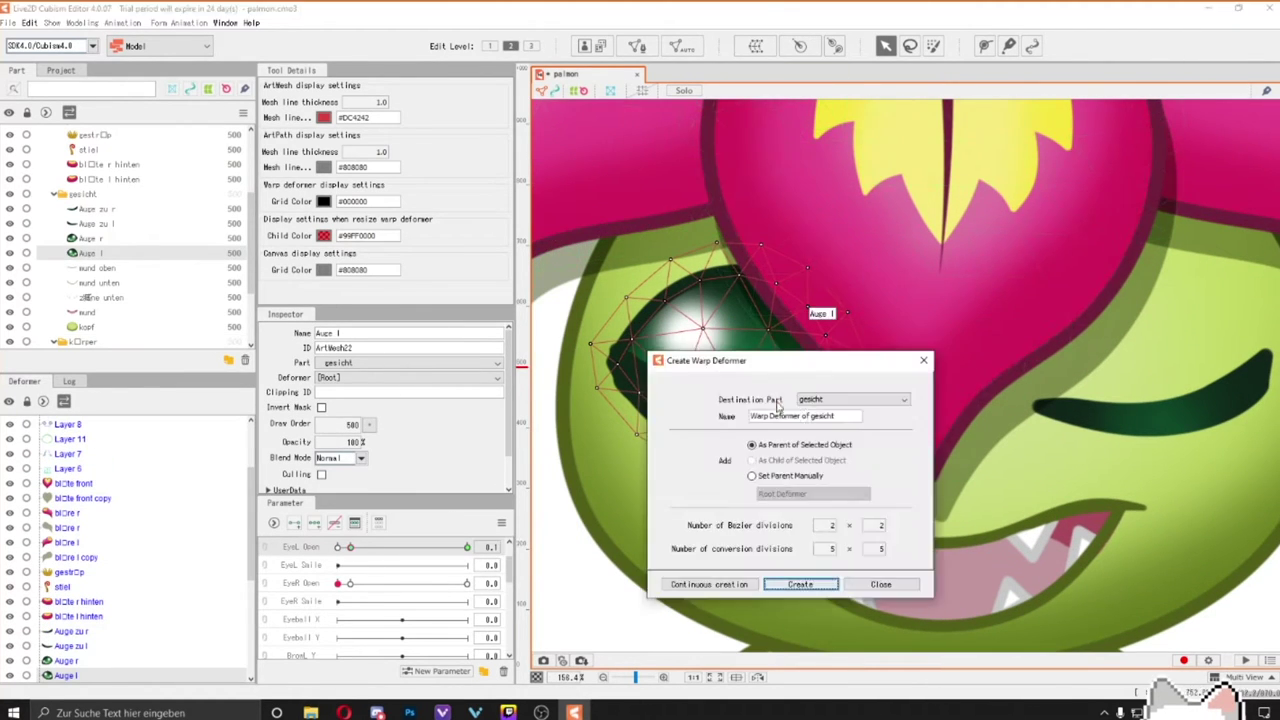
pyautogui.click(800, 584)
pyautogui.click(700, 360)
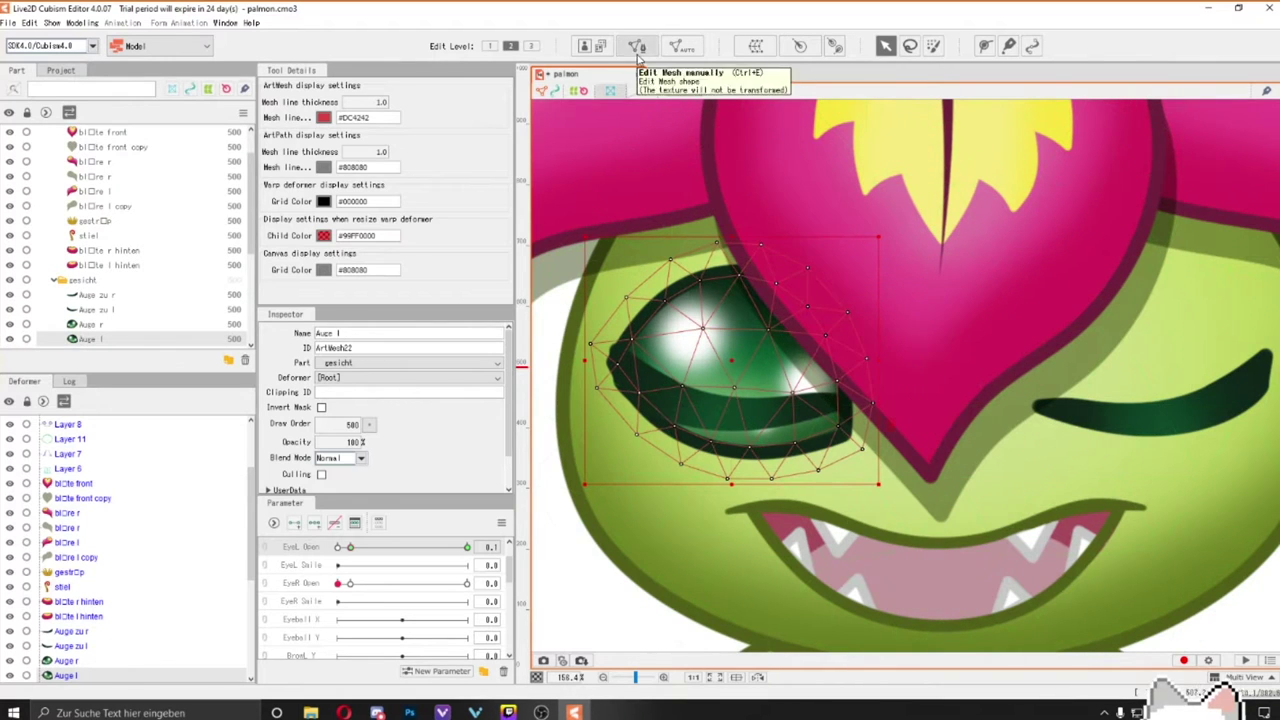
# Draw a deform path along the left eye outline and pull it down to flatten the eye.
pyautogui.click(985, 45)
pyautogui.click(617, 363)
pyautogui.click(722, 445)
pyautogui.click(842, 428)
pyautogui.press('v')
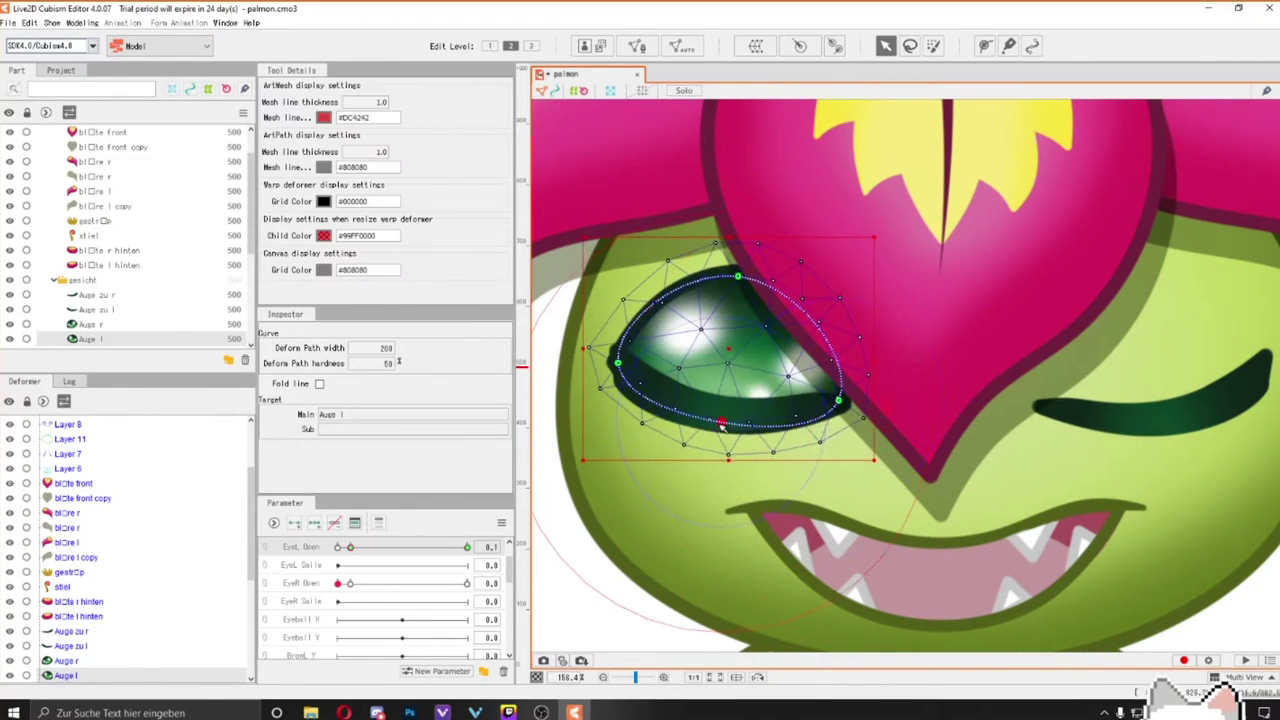
pyautogui.moveTo(726, 361); pyautogui.dragTo(726, 381)
pyautogui.press('Escape')
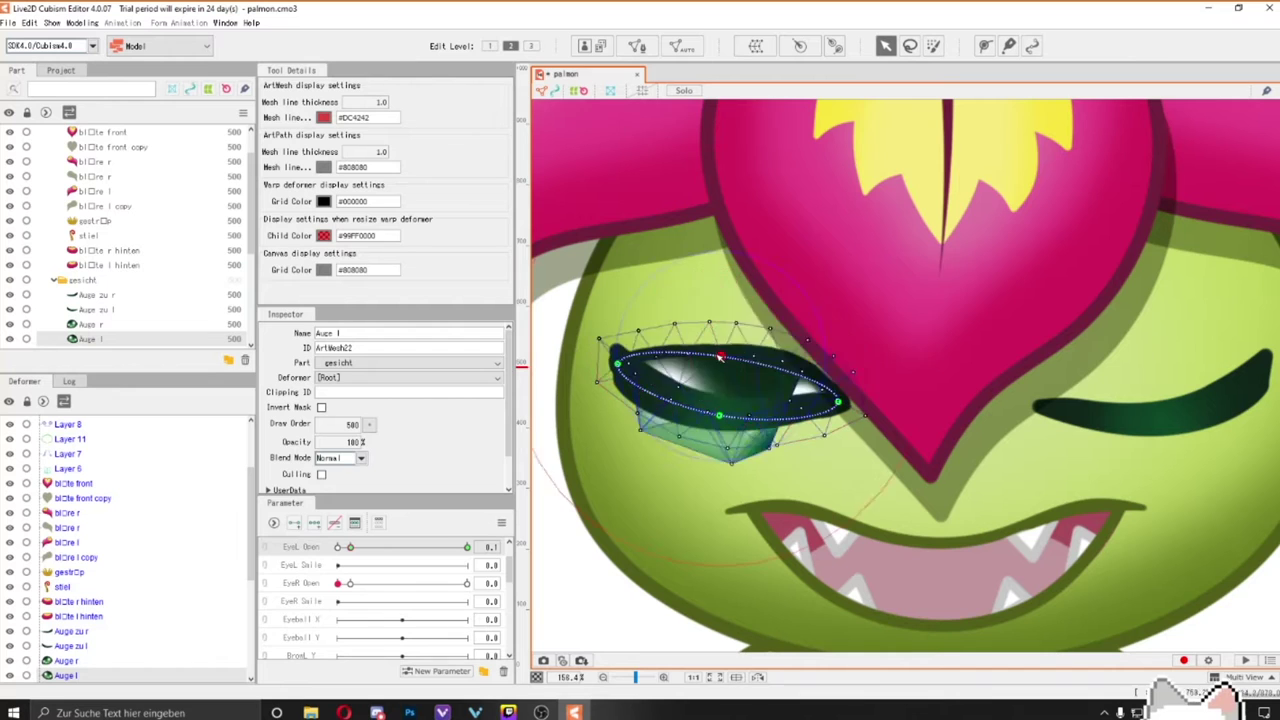
# Bend the left eye shape further along the path and refine its mesh vertices.
pyautogui.scroll(3, 724, 413)
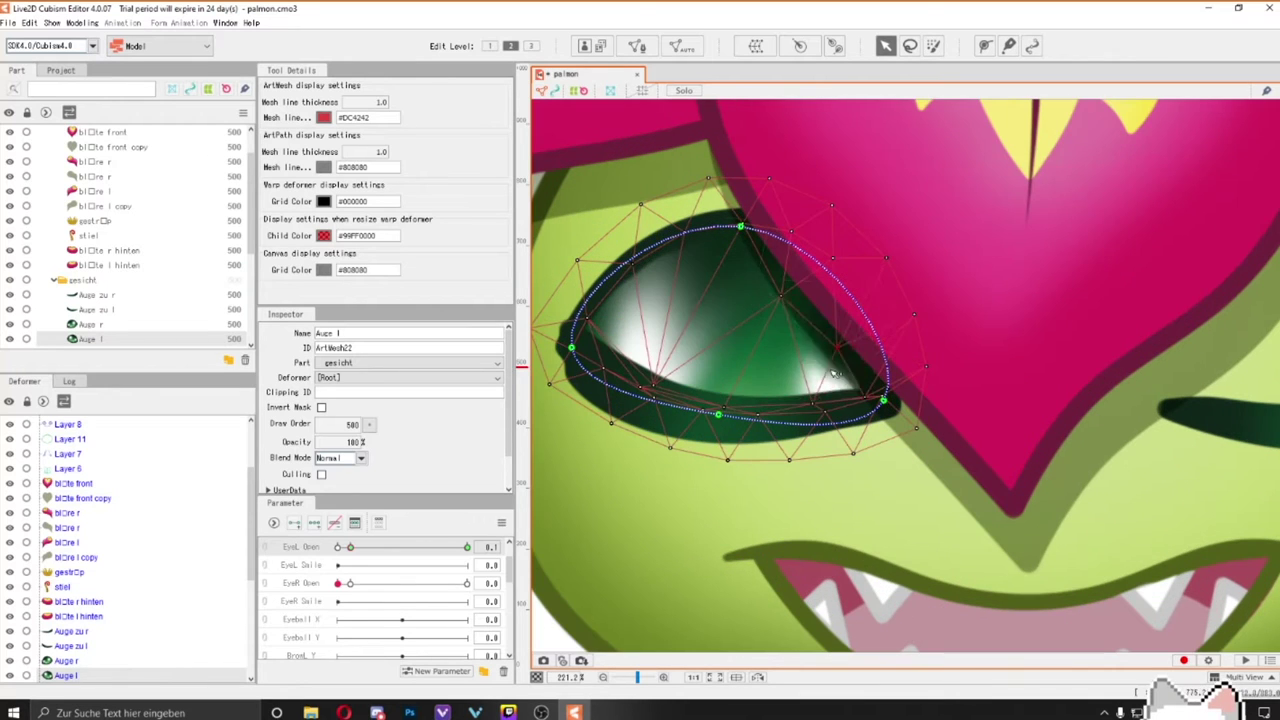
pyautogui.moveTo(833, 373); pyautogui.dragTo(593, 362)
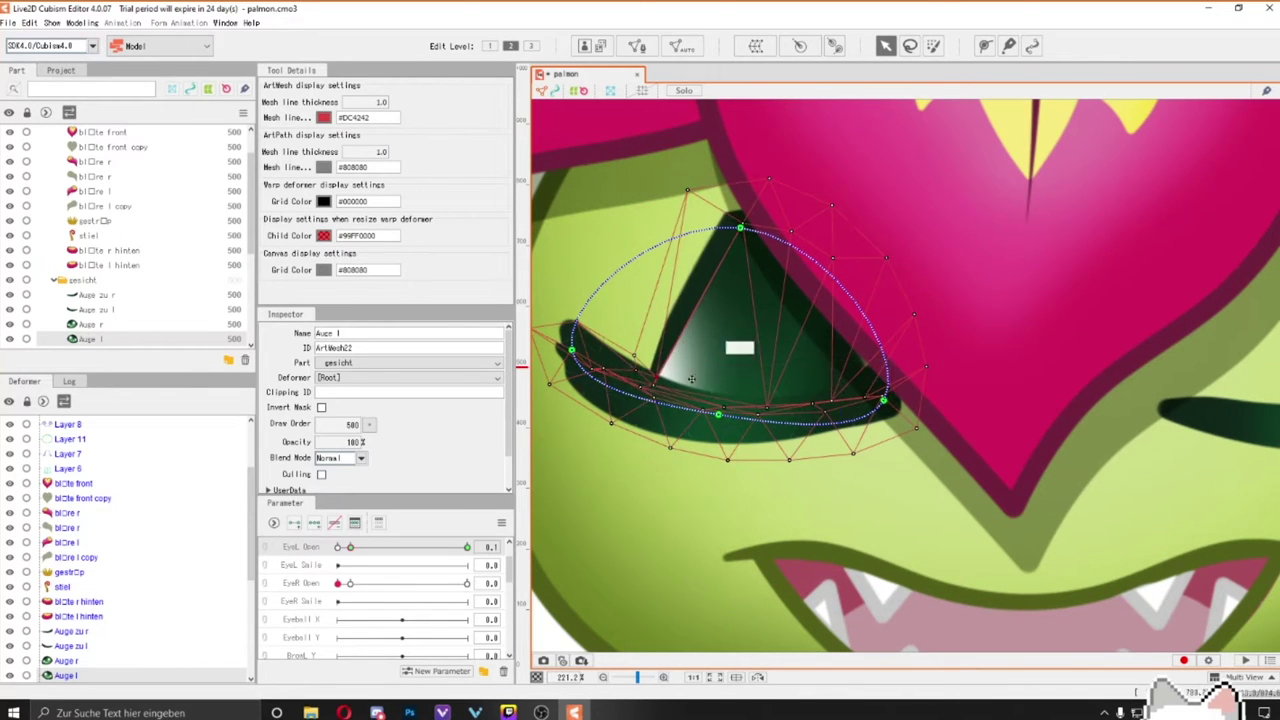
pyautogui.hotkey('ctrl', 'm')
pyautogui.click(884, 47)
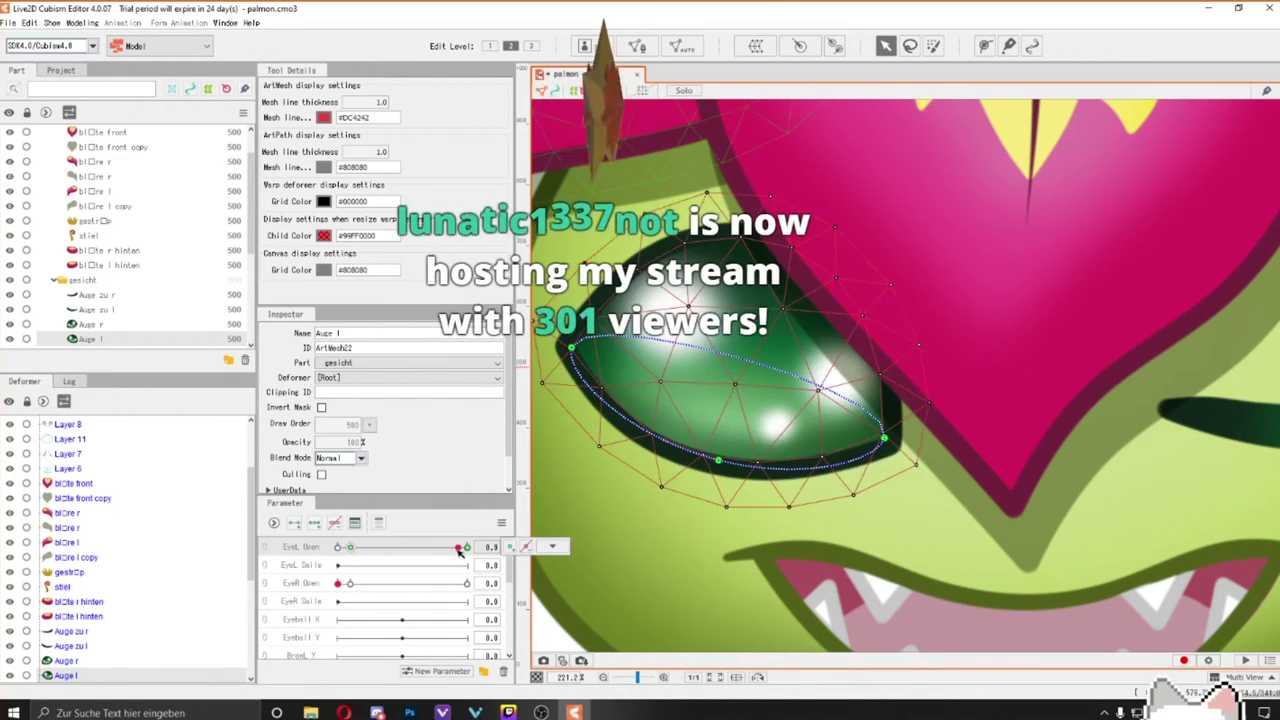
pyautogui.scroll(1, 545, 430)
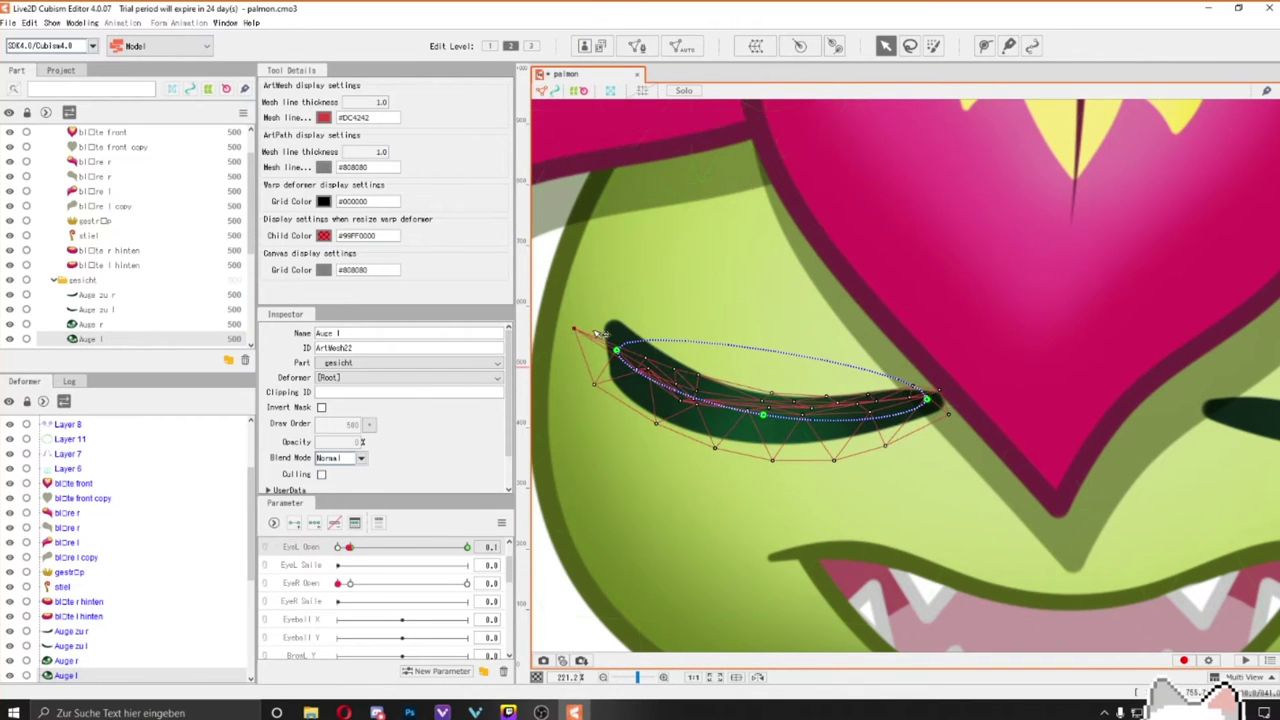
pyautogui.scroll(4, 835, 358)
pyautogui.scroll(-2, 835, 358)
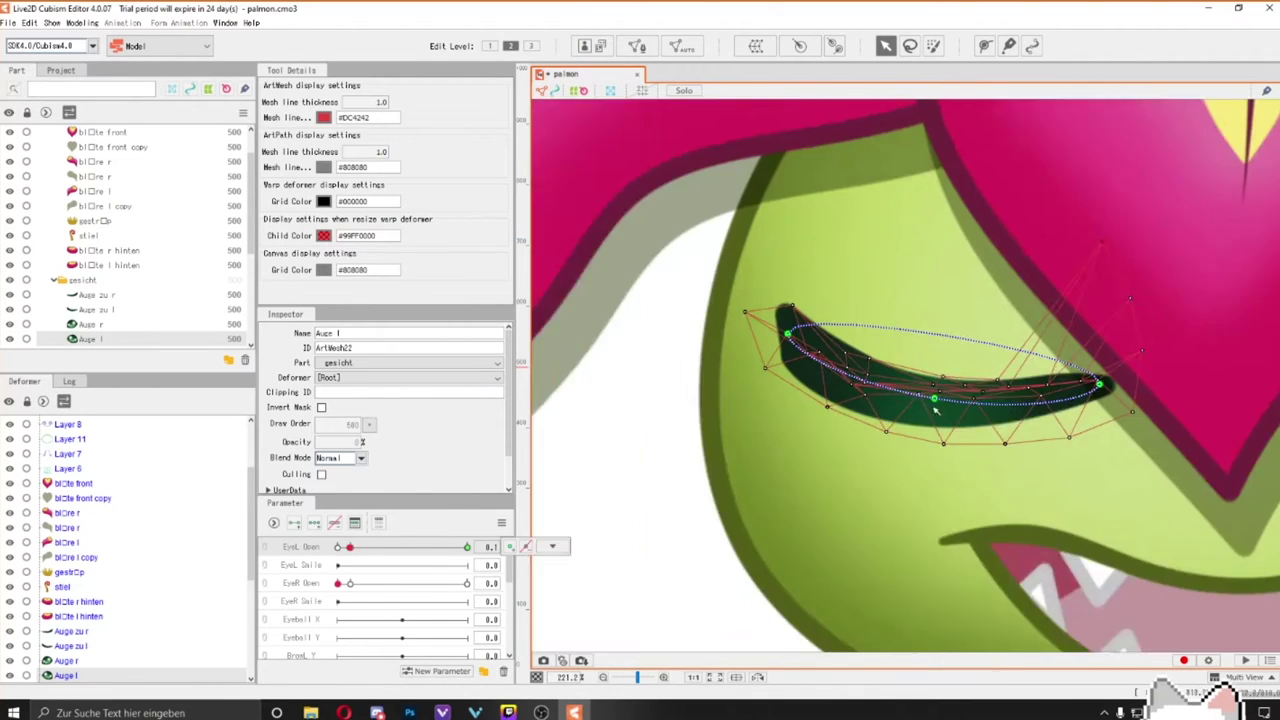
pyautogui.scroll(1, 835, 358)
pyautogui.press('p')
pyautogui.press('v')
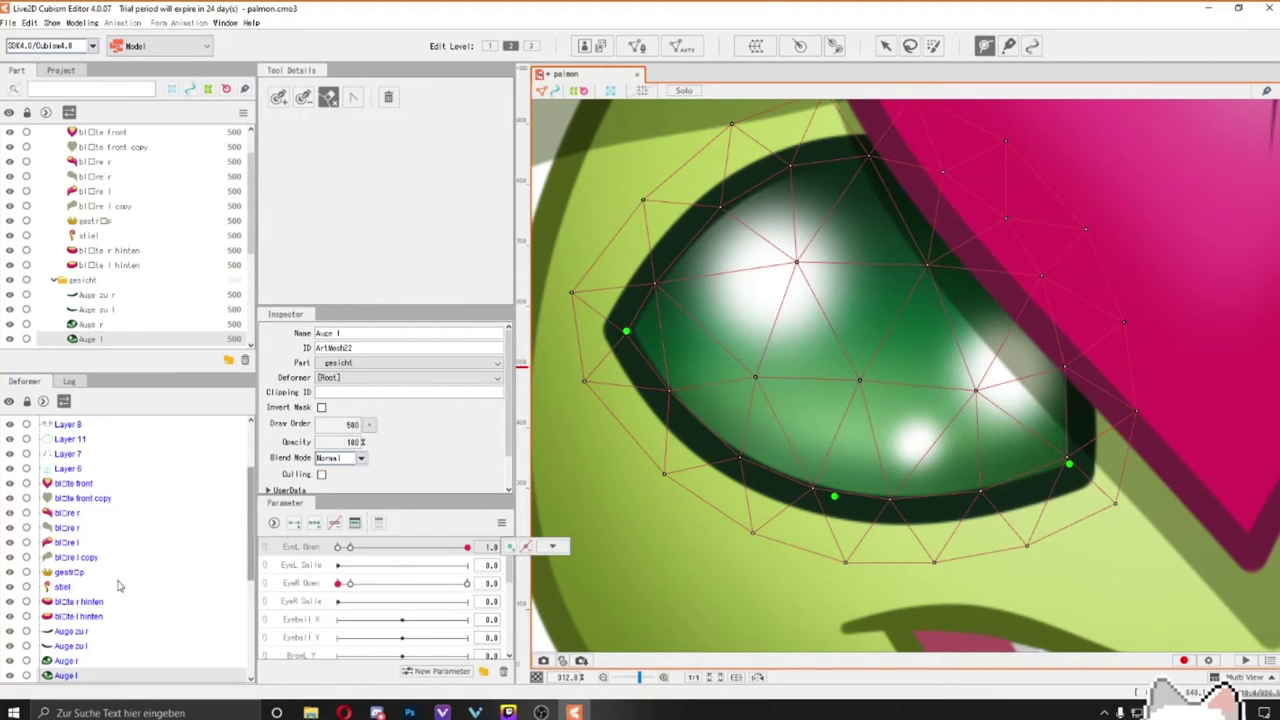
# Check the EyeL Open keys and scrub the slider to test the left-eye blink.
pyautogui.click(552, 546)
pyautogui.press('Escape')
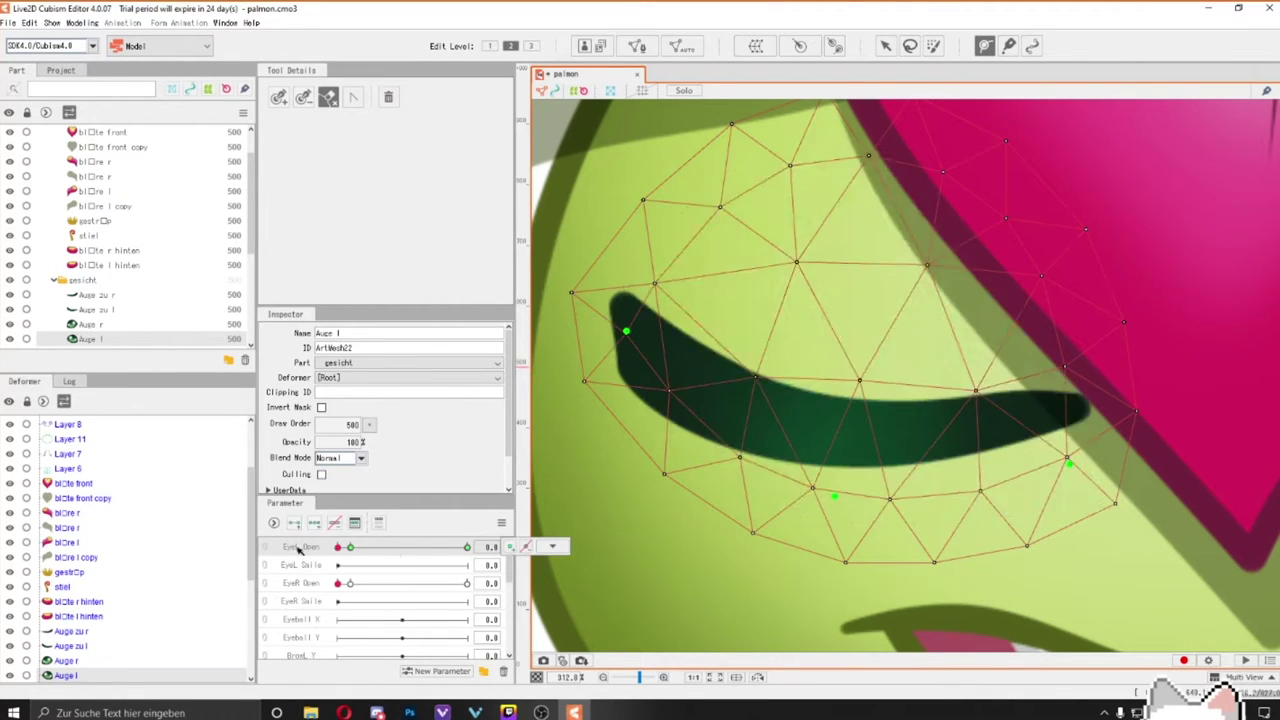
pyautogui.scroll(-3, 143, 551)
pyautogui.press('v')
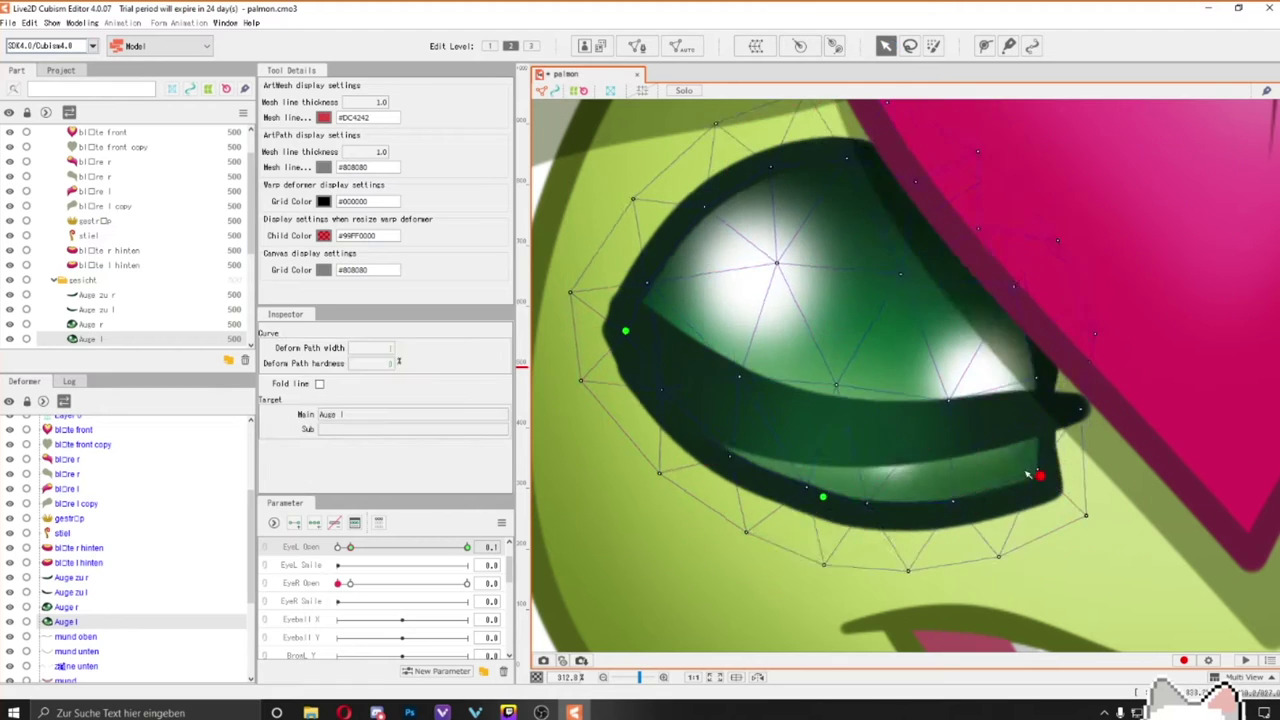
pyautogui.doubleClick(918, 413)
pyautogui.press('v')
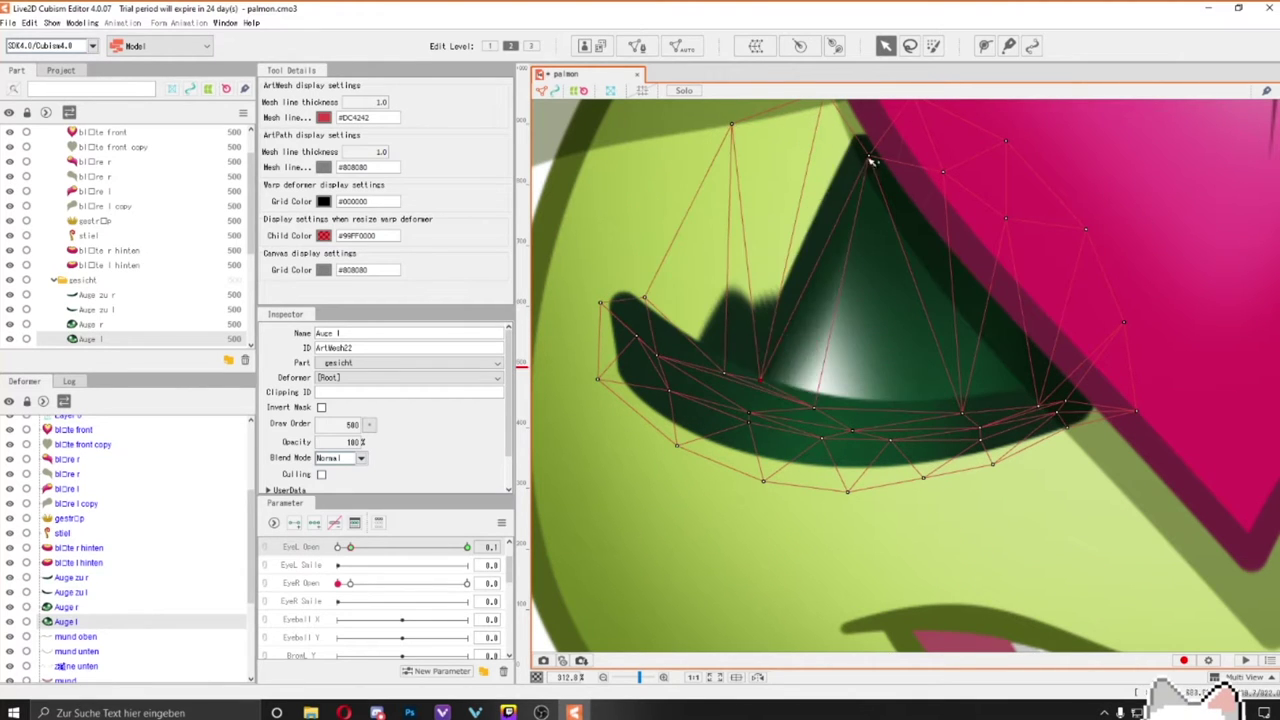
pyautogui.moveTo(350, 546); pyautogui.dragTo(340, 546)
pyautogui.click(1040, 410)
# Drag the right eye's mesh down onto its lower lid at EyeR Open 0.1.
pyautogui.scroll(3, 1000, 420)
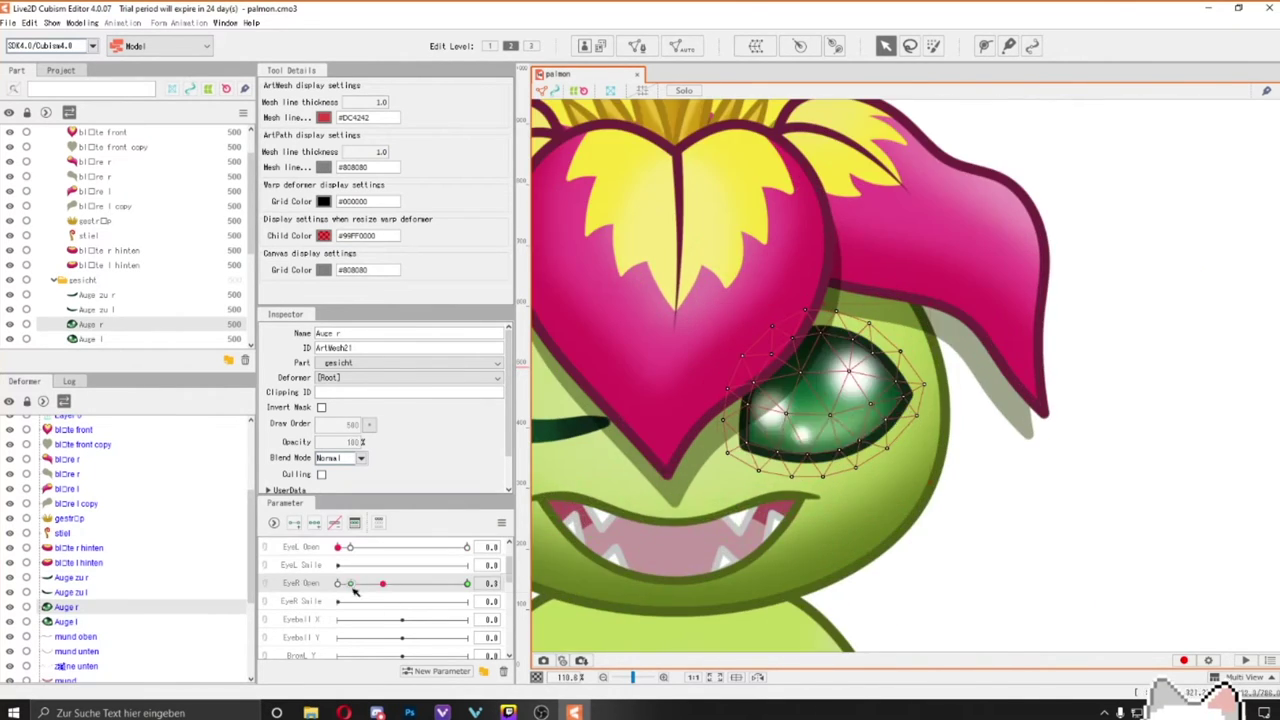
pyautogui.scroll(2, 900, 400)
pyautogui.moveTo(693, 439); pyautogui.dragTo(958, 442)
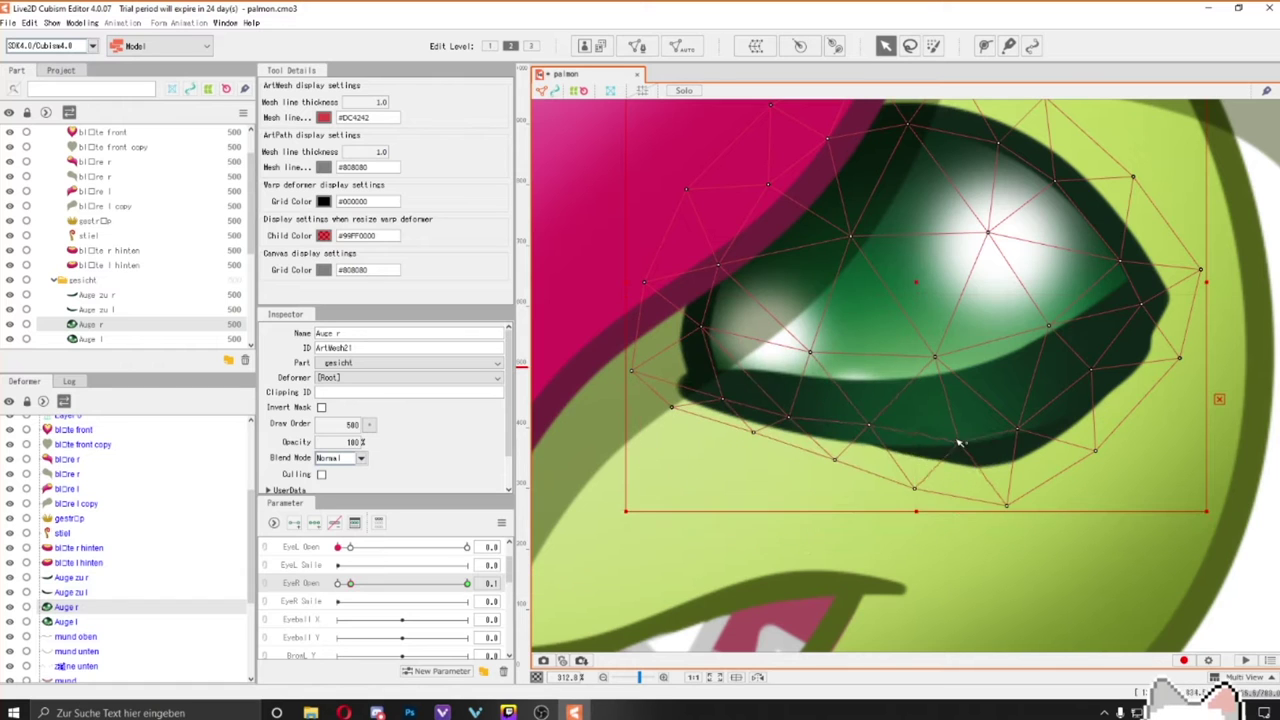
pyautogui.moveTo(857, 366)
pyautogui.mouseDown()
pyautogui.moveTo(1093, 303)
pyautogui.moveTo(1190, 368)
pyautogui.moveTo(737, 463)
pyautogui.moveTo(800, 440)
pyautogui.moveTo(915, 481)
pyautogui.mouseUp()
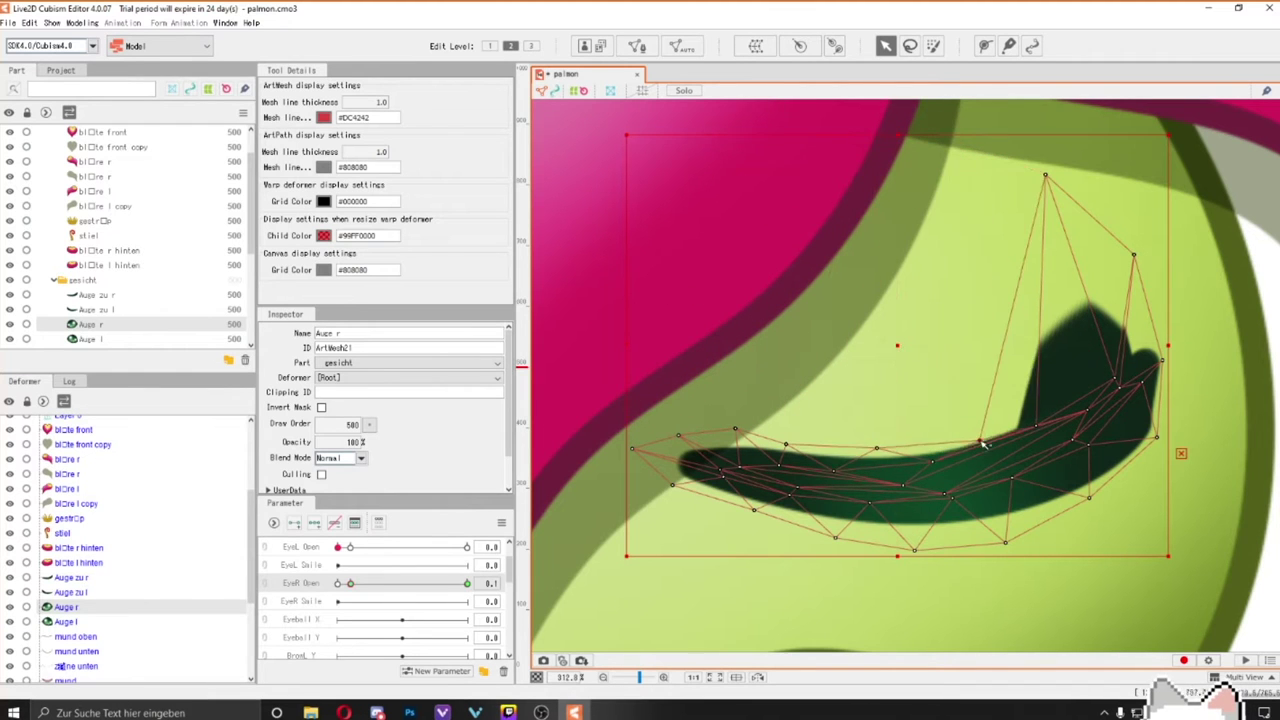
pyautogui.hotkey('ctrl', 'z')
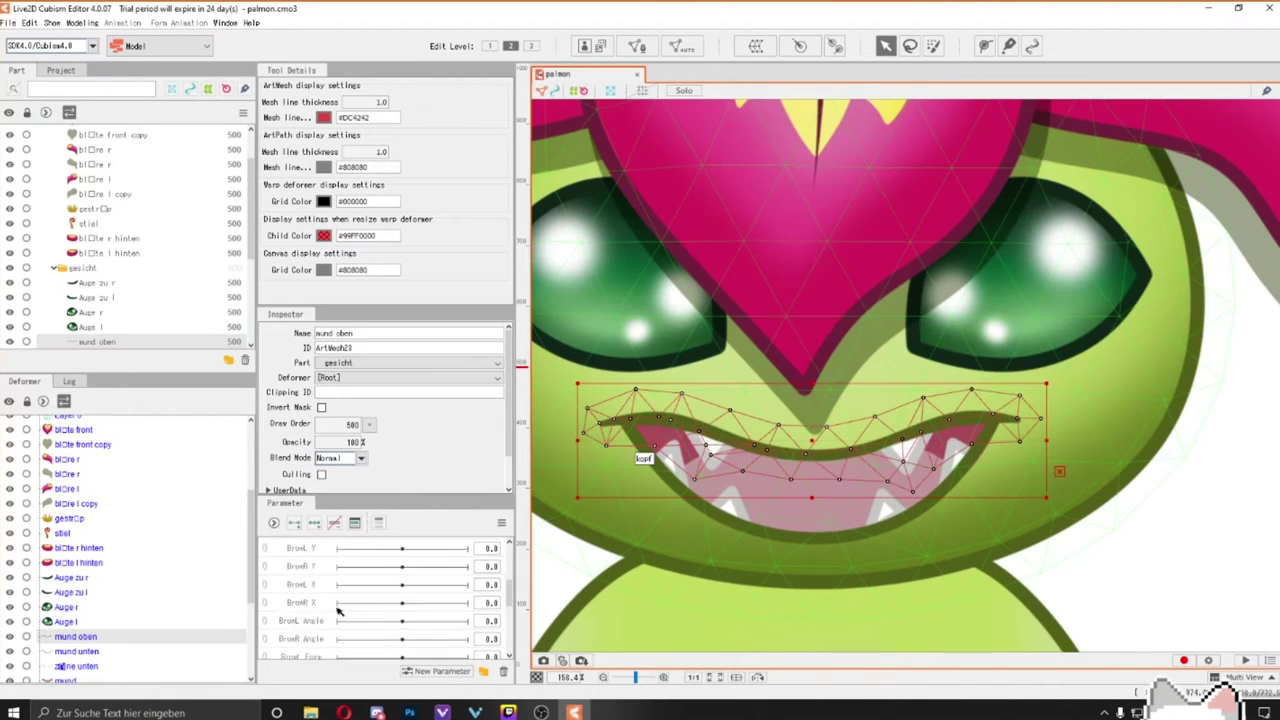
# With Mouth Open selected, place a deform path along the lower mouth mesh.
pyautogui.scroll(-1, 369, 600)
pyautogui.click(385, 613)
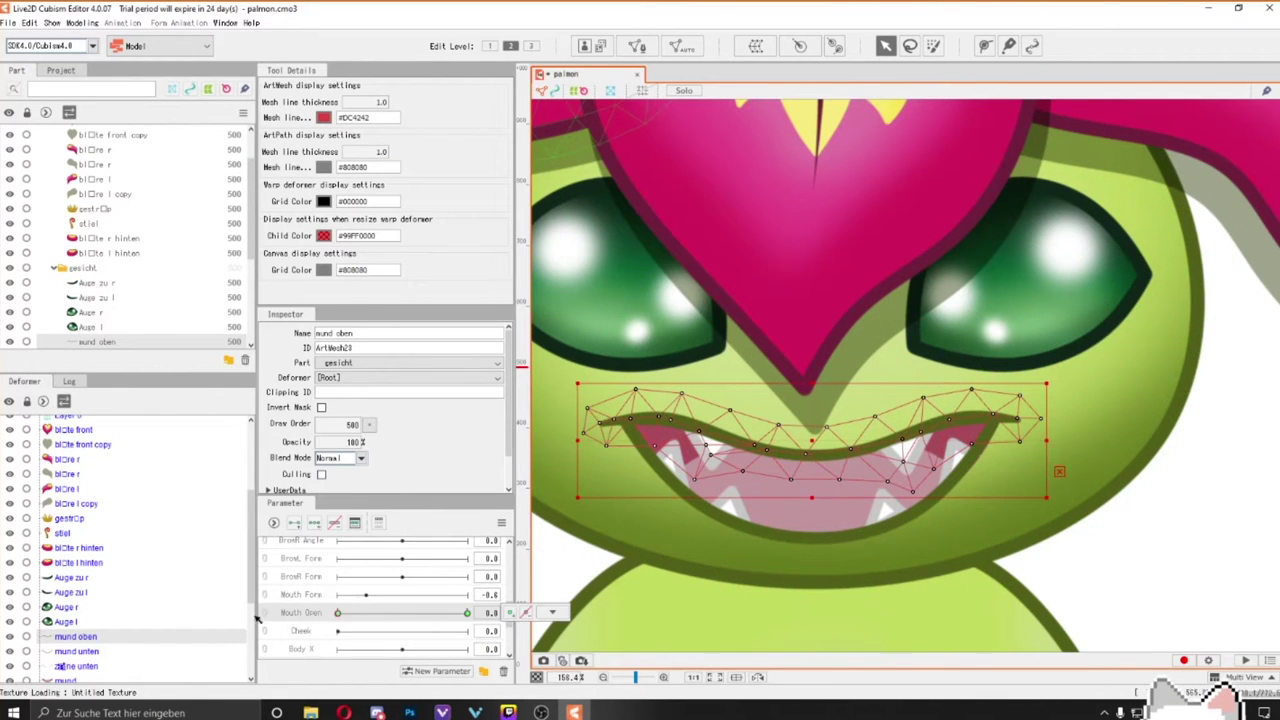
pyautogui.click(898, 522)
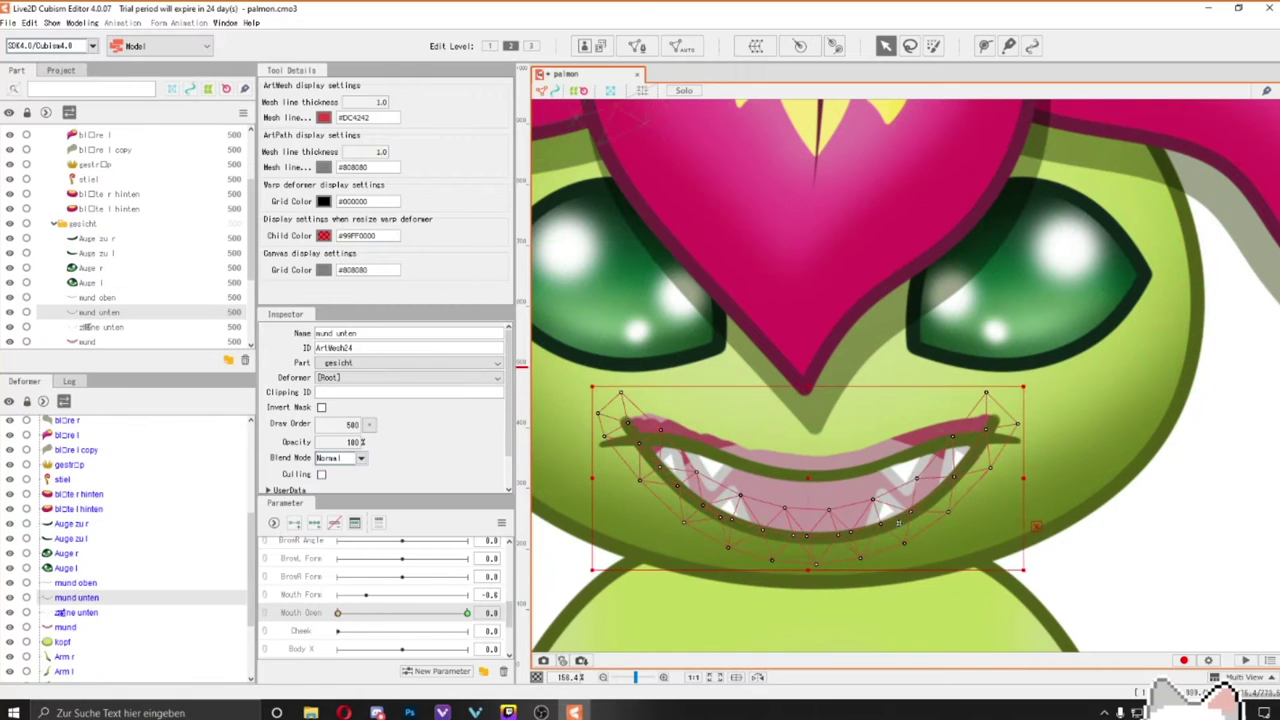
pyautogui.press('p')
pyautogui.click(628, 427)
pyautogui.click(822, 537)
pyautogui.press('v')
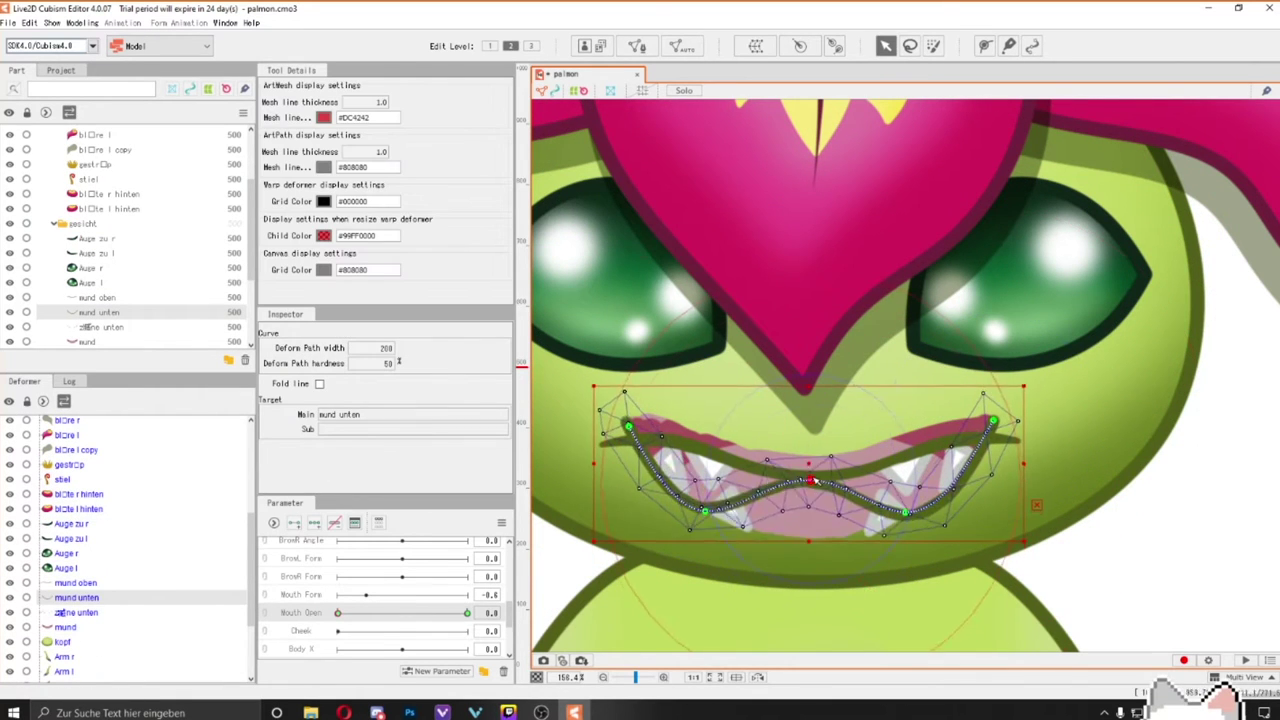
# Select the lower teeth mesh and start a deform path on it.
pyautogui.scroll(3, 733, 447)
pyautogui.scroll(-2, 733, 447)
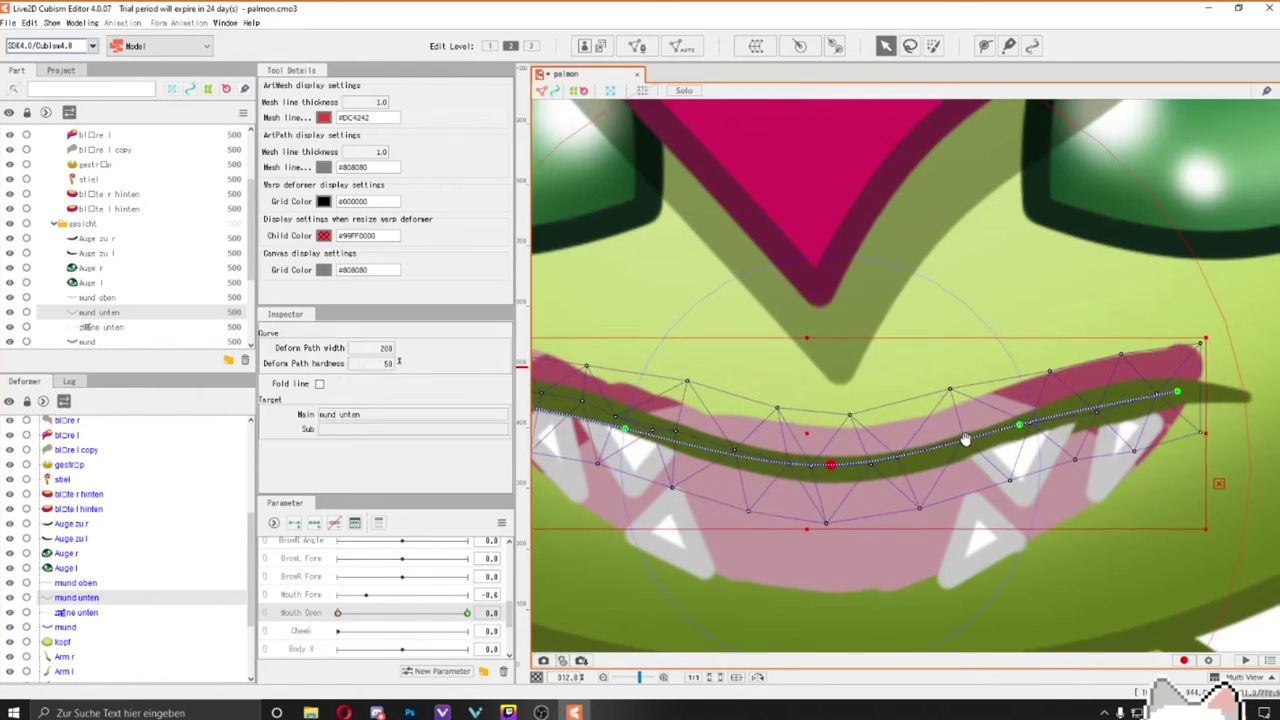
pyautogui.scroll(-2, 733, 447)
pyautogui.scroll(-2, 733, 447)
pyautogui.scroll(3, 797, 450)
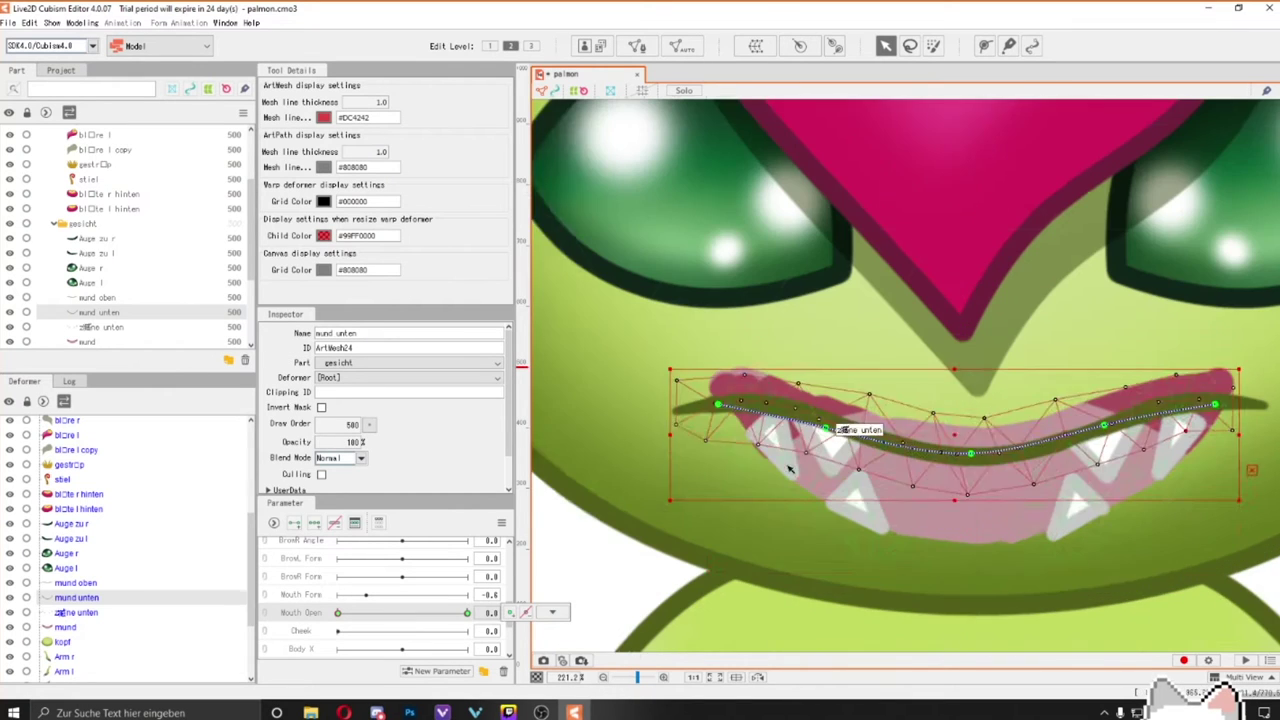
pyautogui.click(797, 450)
pyautogui.click(1032, 45)
pyautogui.click(611, 388)
# Test the lower teeth against Mouth Open, then wrap them in a temporary position-adjusting deformer.
pyautogui.press('p')
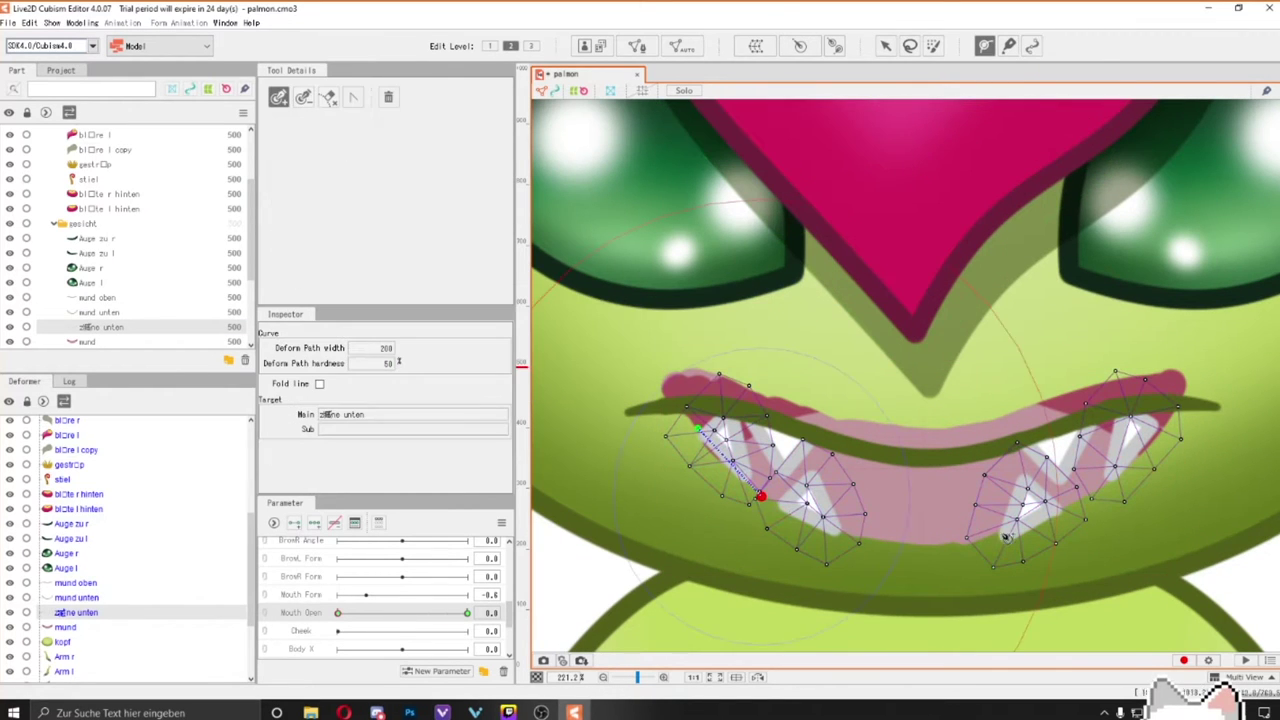
pyautogui.press('v')
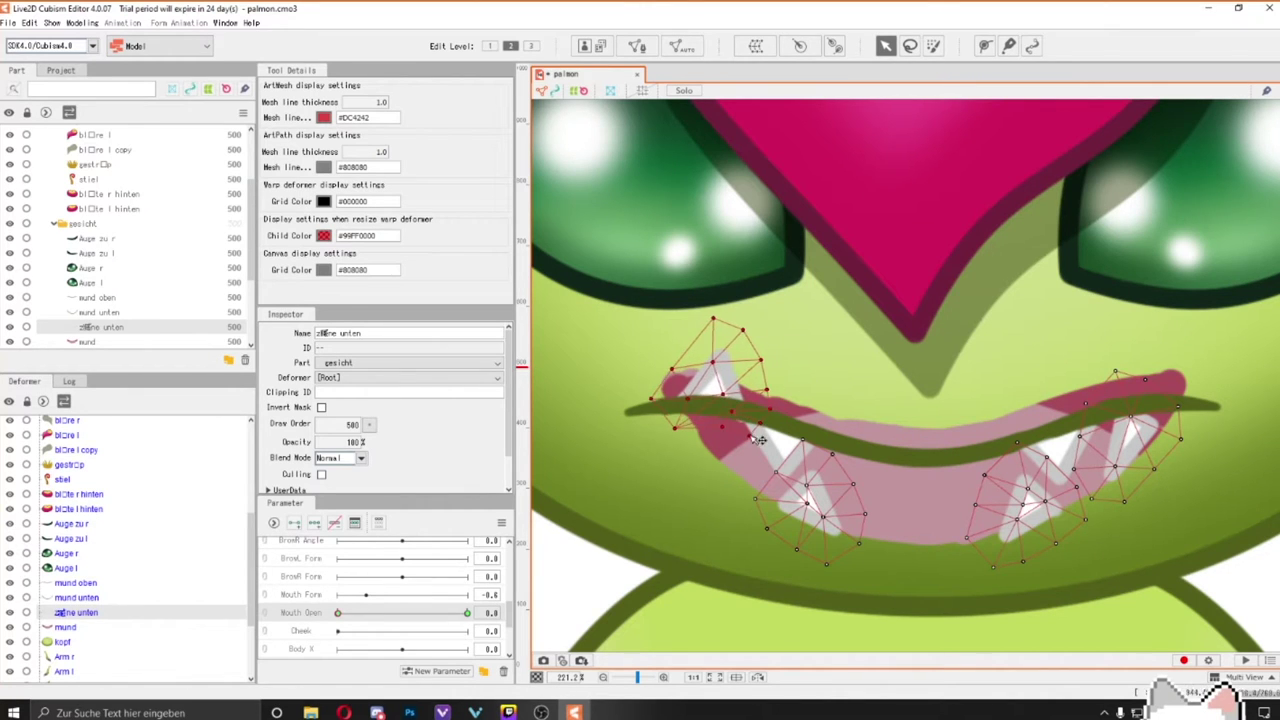
pyautogui.moveTo(467, 612); pyautogui.dragTo(360, 612)
pyautogui.scroll(-1, 110, 260)
pyautogui.moveTo(100, 259)
pyautogui.mouseDown()
pyautogui.moveTo(124, 231)
pyautogui.moveTo(126, 260)
pyautogui.mouseUp()
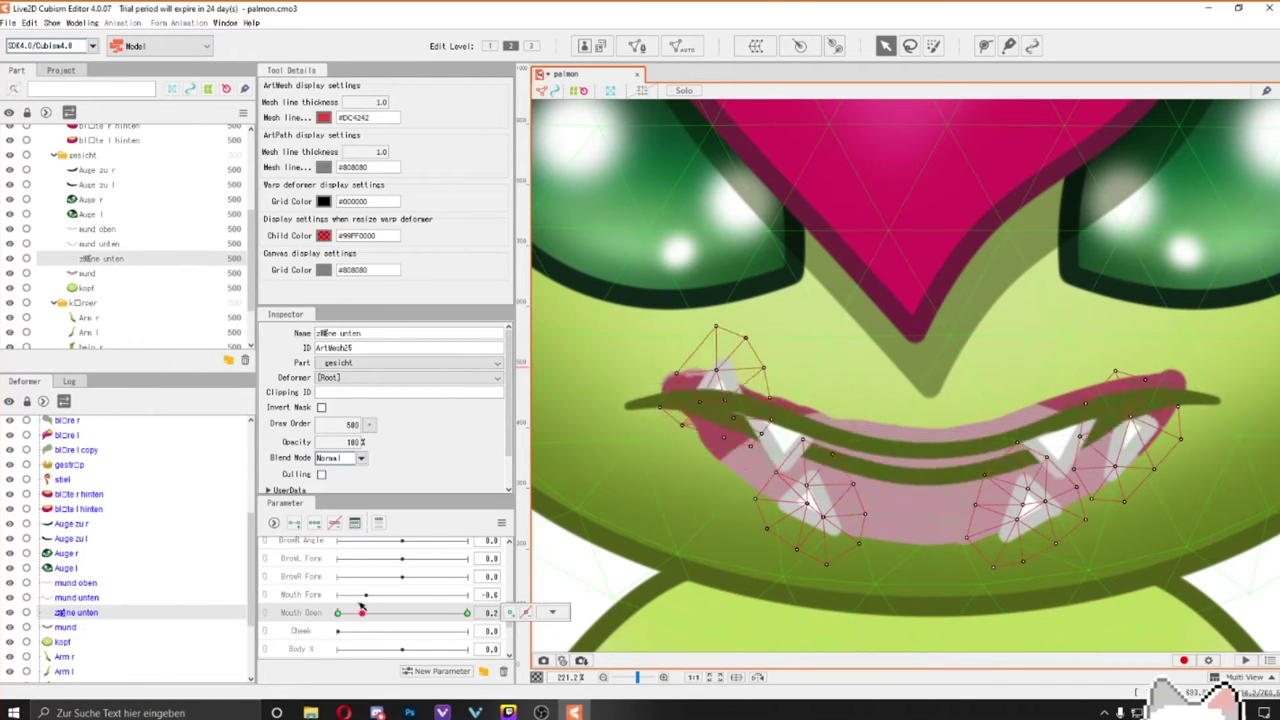
pyautogui.moveTo(362, 610)
pyautogui.mouseDown()
pyautogui.moveTo(325, 614)
pyautogui.moveTo(390, 613)
pyautogui.mouseUp()
pyautogui.click(92, 614)
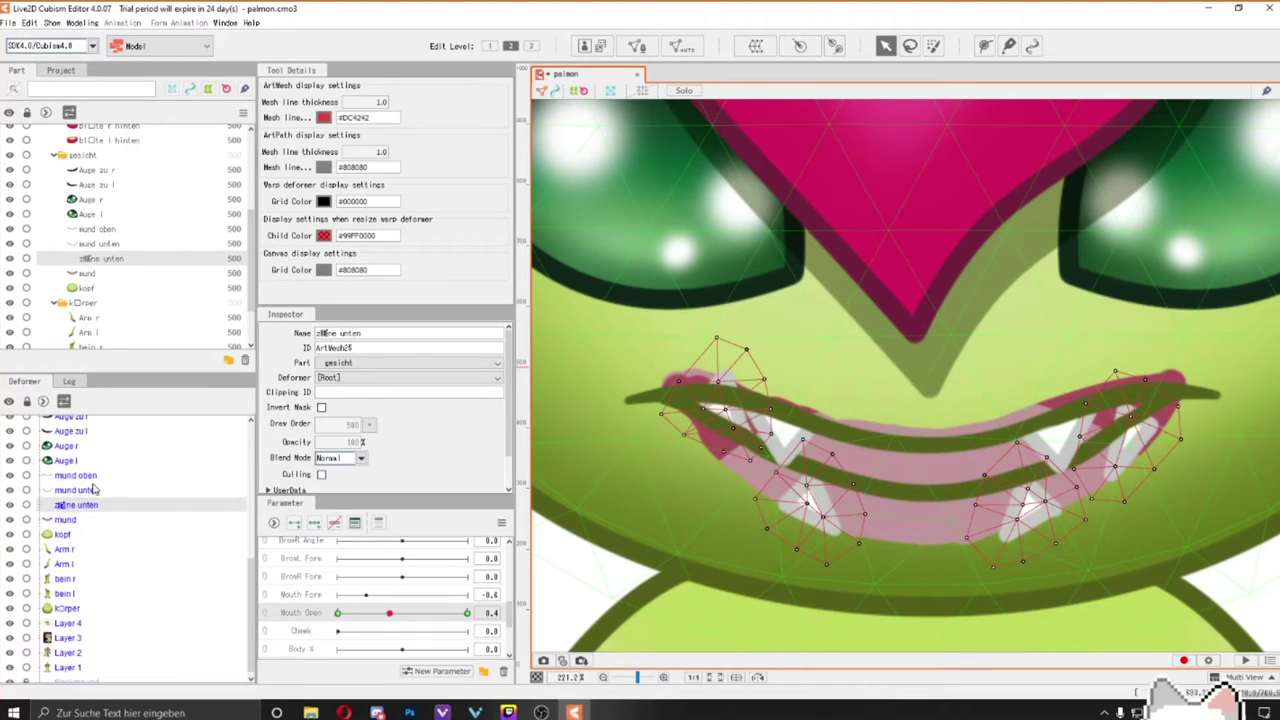
pyautogui.click(85, 438)
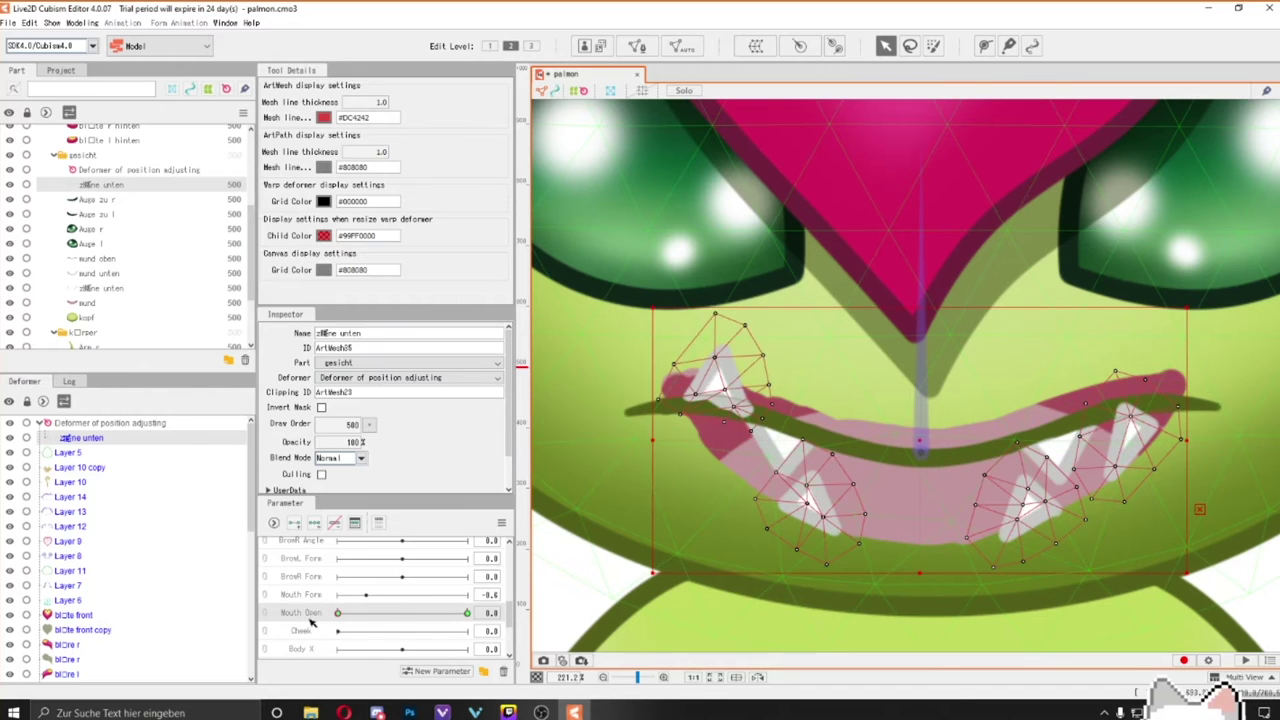
# Go to the Mouth Open keyform and pull a left teeth point up toward the lip.
pyautogui.moveTo(337, 613); pyautogui.dragTo(395, 613)
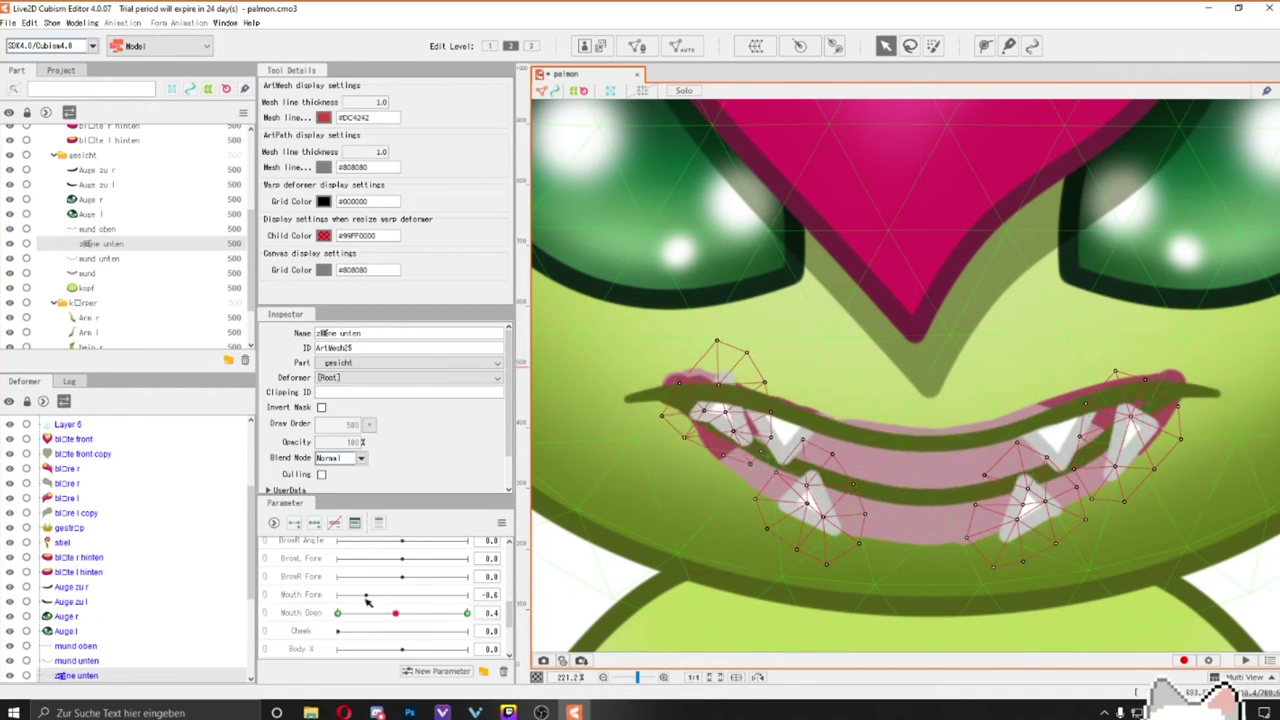
pyautogui.click(337, 613)
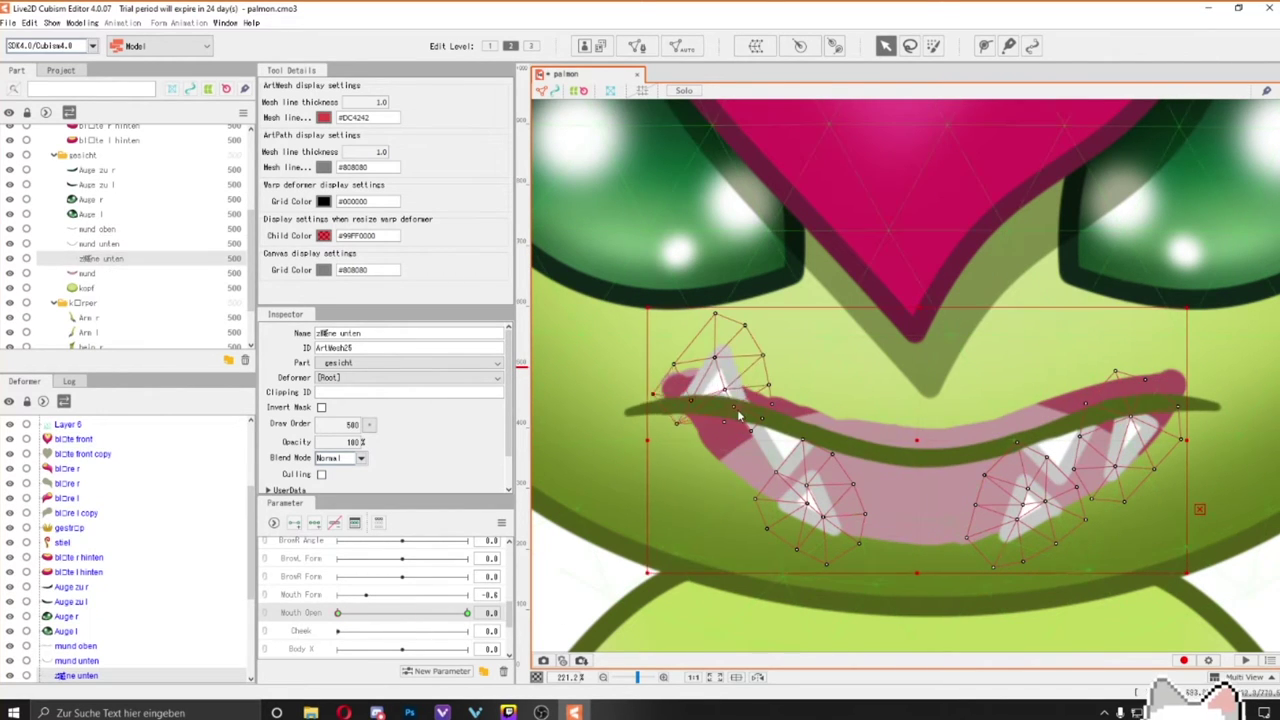
pyautogui.click(464, 612)
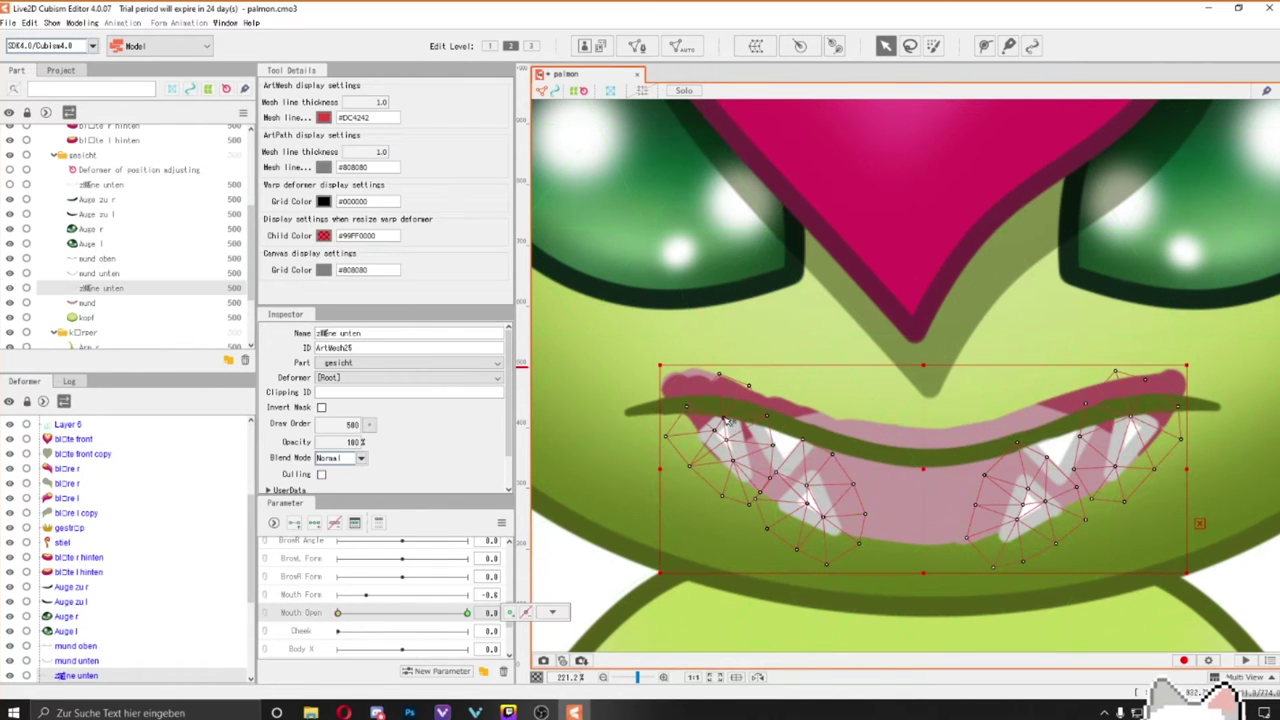
pyautogui.scroll(2, 714, 416)
pyautogui.moveTo(819, 477); pyautogui.dragTo(729, 419)
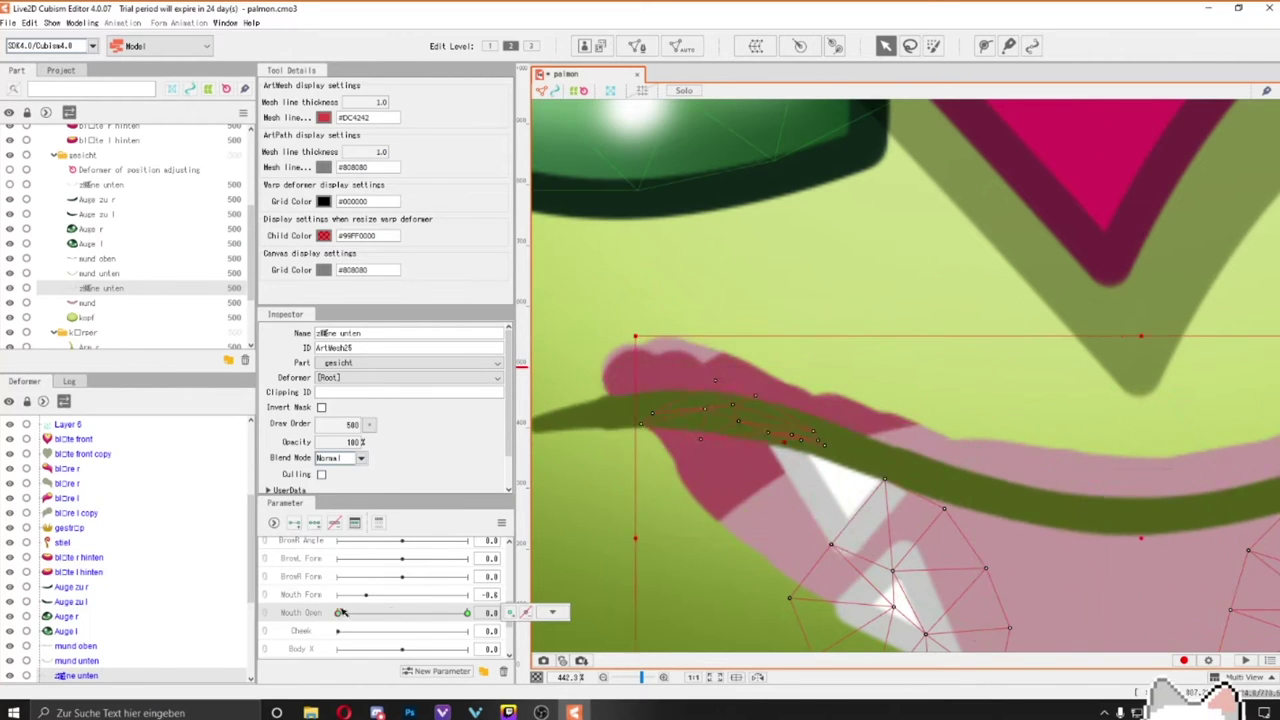
pyautogui.scroll(-1, 705, 497)
pyautogui.scroll(-1, 705, 497)
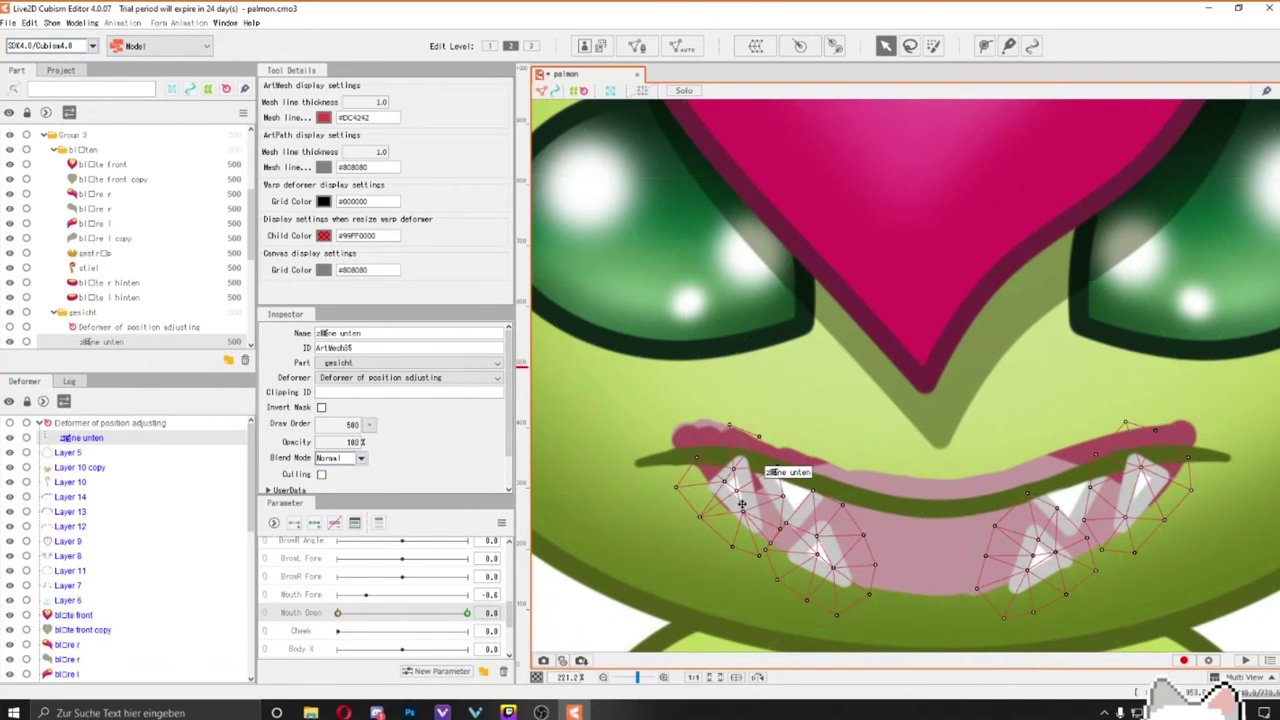
pyautogui.scroll(1, 990, 355)
pyautogui.scroll(1, 1014, 414)
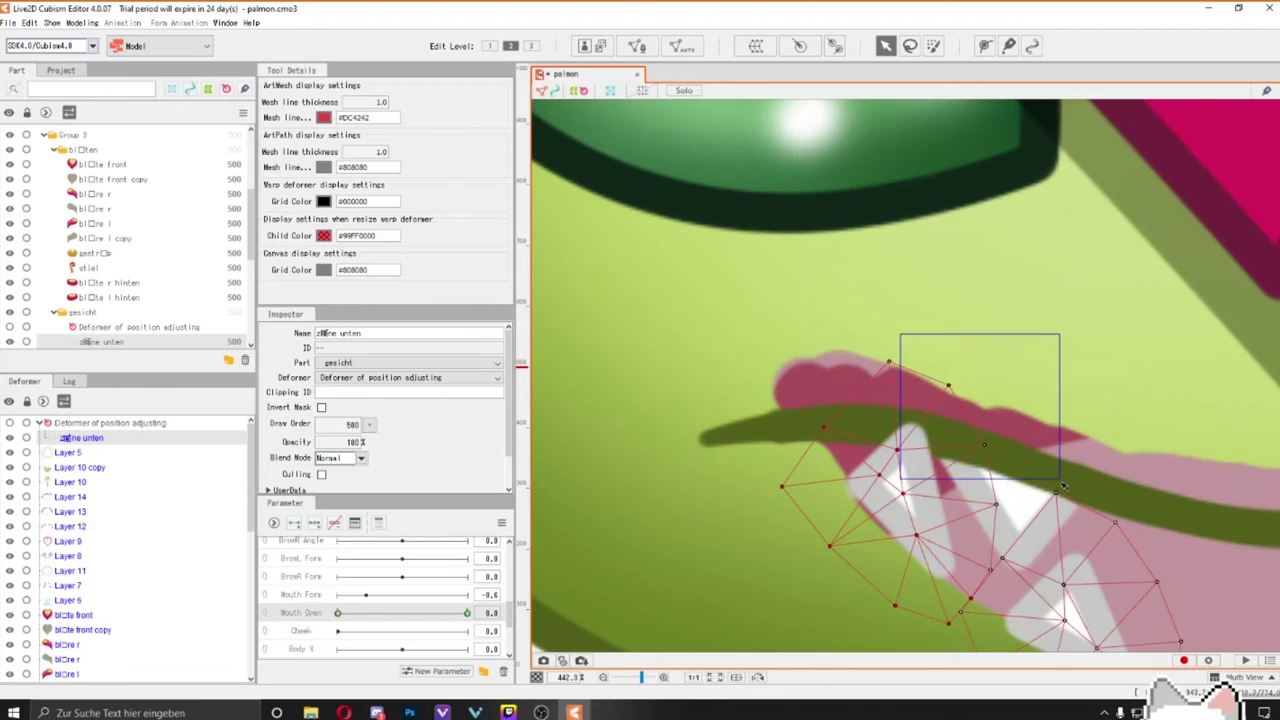
# Pull more left teeth points onto the lip line and reselect the lower teeth mesh.
pyautogui.moveTo(1064, 486); pyautogui.dragTo(929, 349)
pyautogui.scroll(-2, 978, 400)
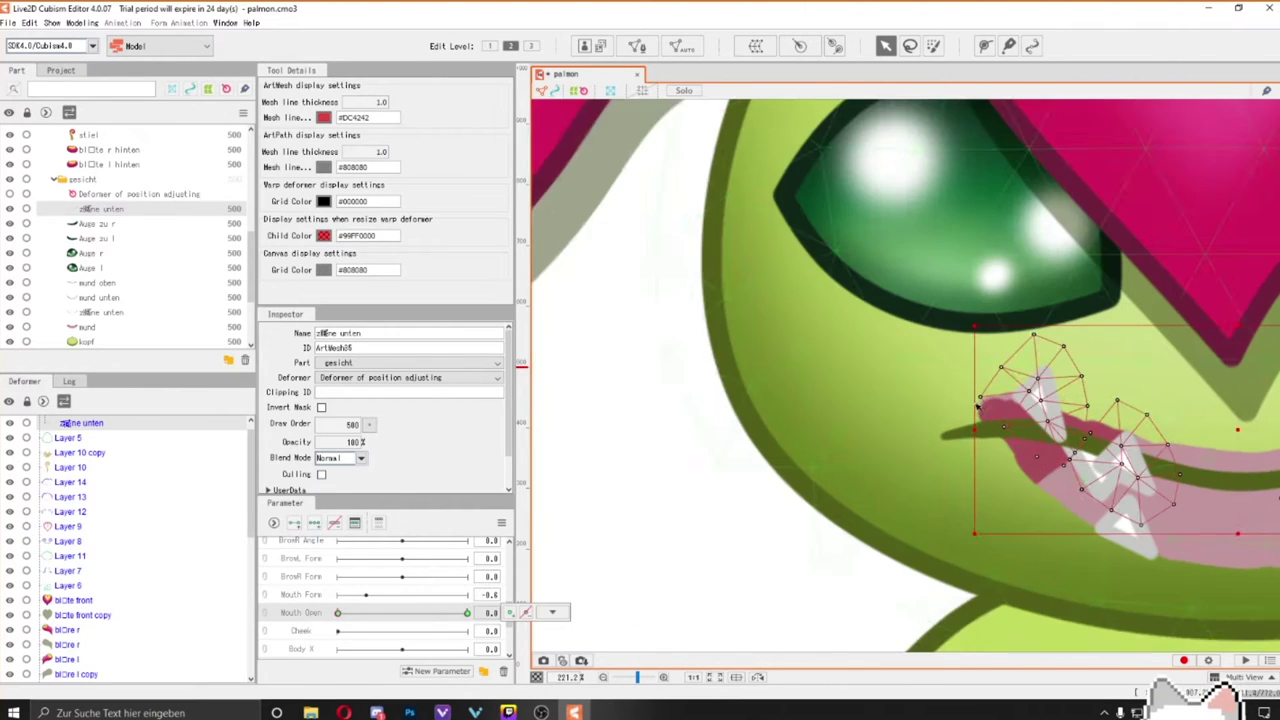
pyautogui.scroll(-1, 978, 404)
pyautogui.scroll(2, 864, 440)
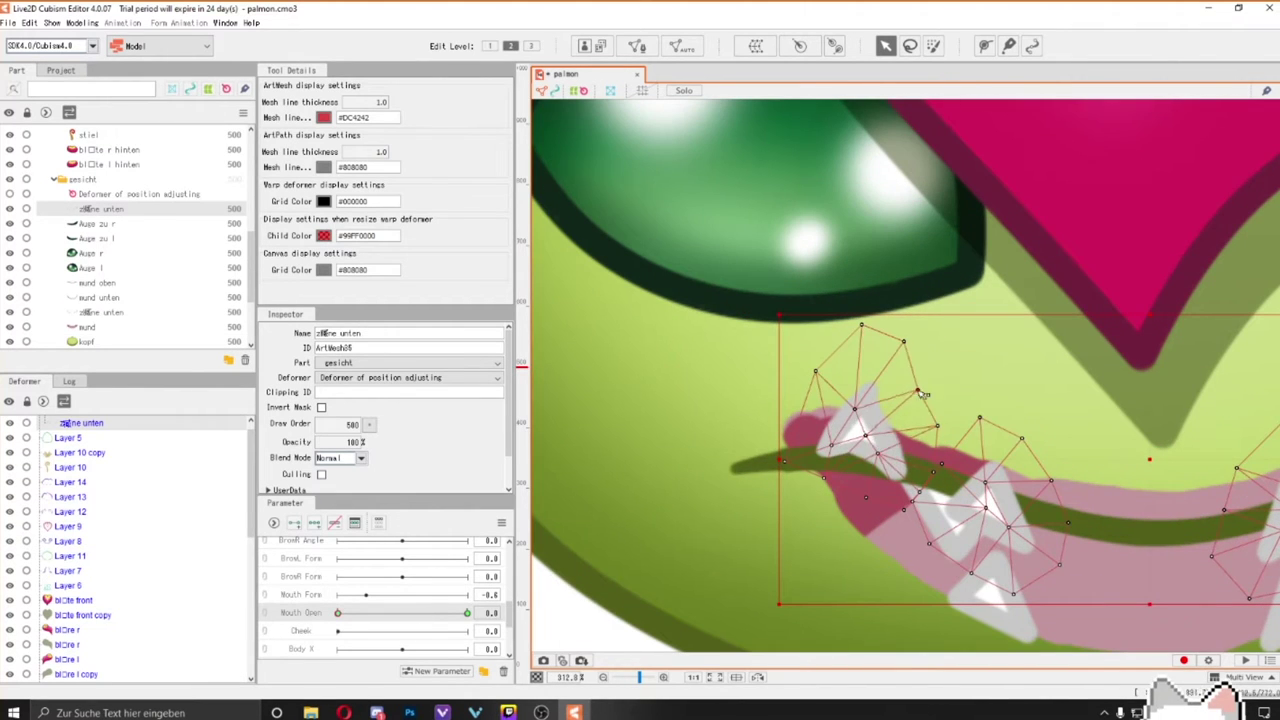
pyautogui.scroll(-3, 922, 393)
pyautogui.hotkey('ctrl', 'z')
pyautogui.scroll(2, 900, 380)
pyautogui.click(897, 350)
pyautogui.scroll(1, 897, 347)
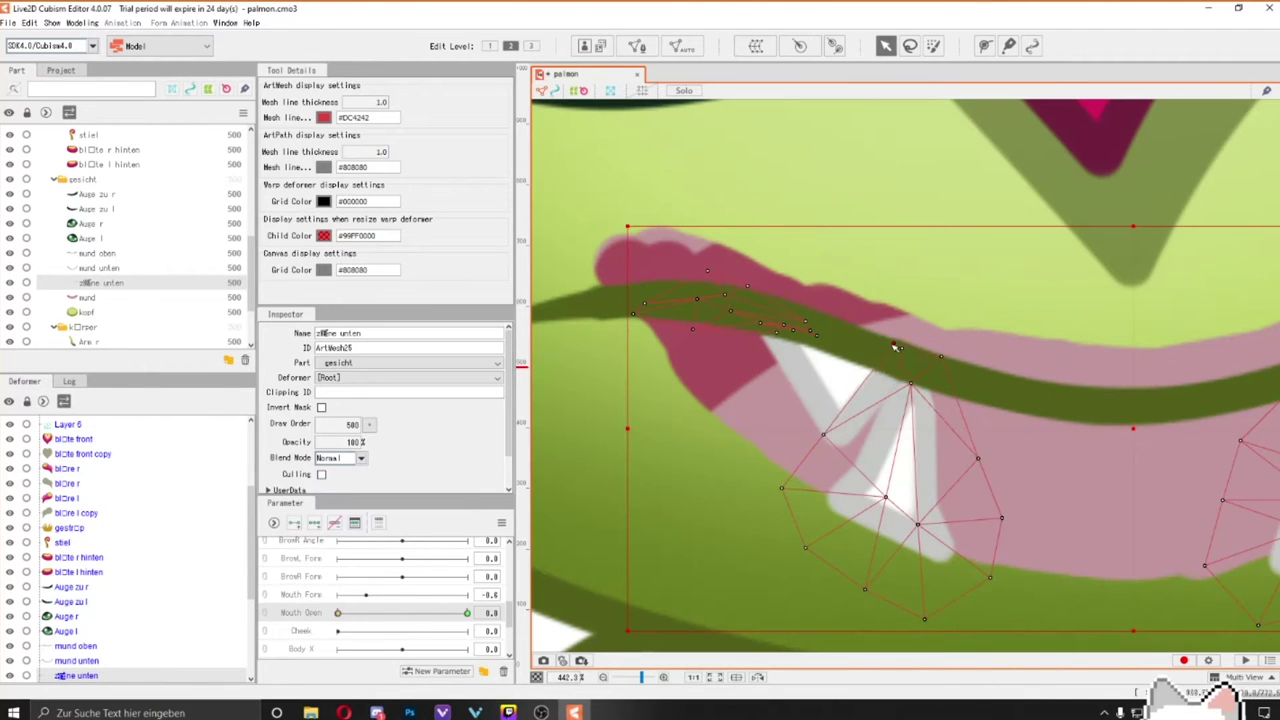
# Tuck the inner and right teeth points up under the green lip.
pyautogui.moveTo(888, 497); pyautogui.dragTo(980, 392)
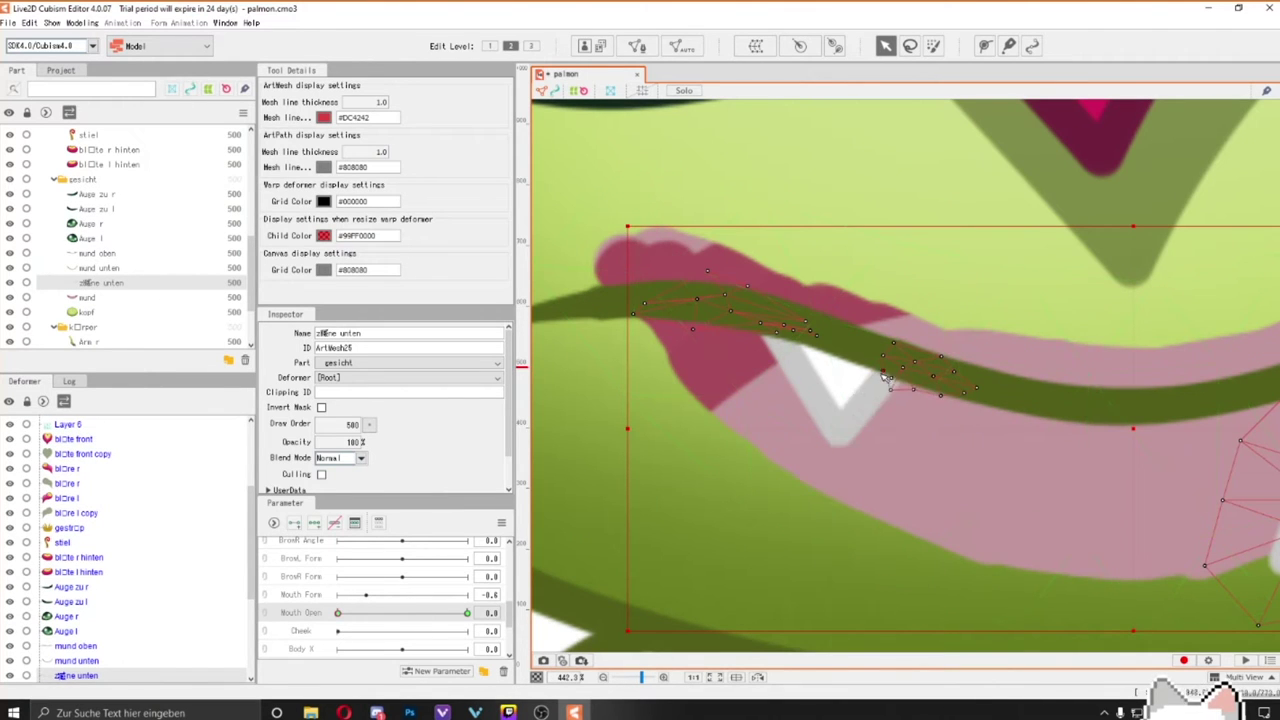
pyautogui.scroll(1, 884, 377)
pyautogui.scroll(-1, 884, 377)
pyautogui.moveTo(798, 217); pyautogui.dragTo(658, 289)
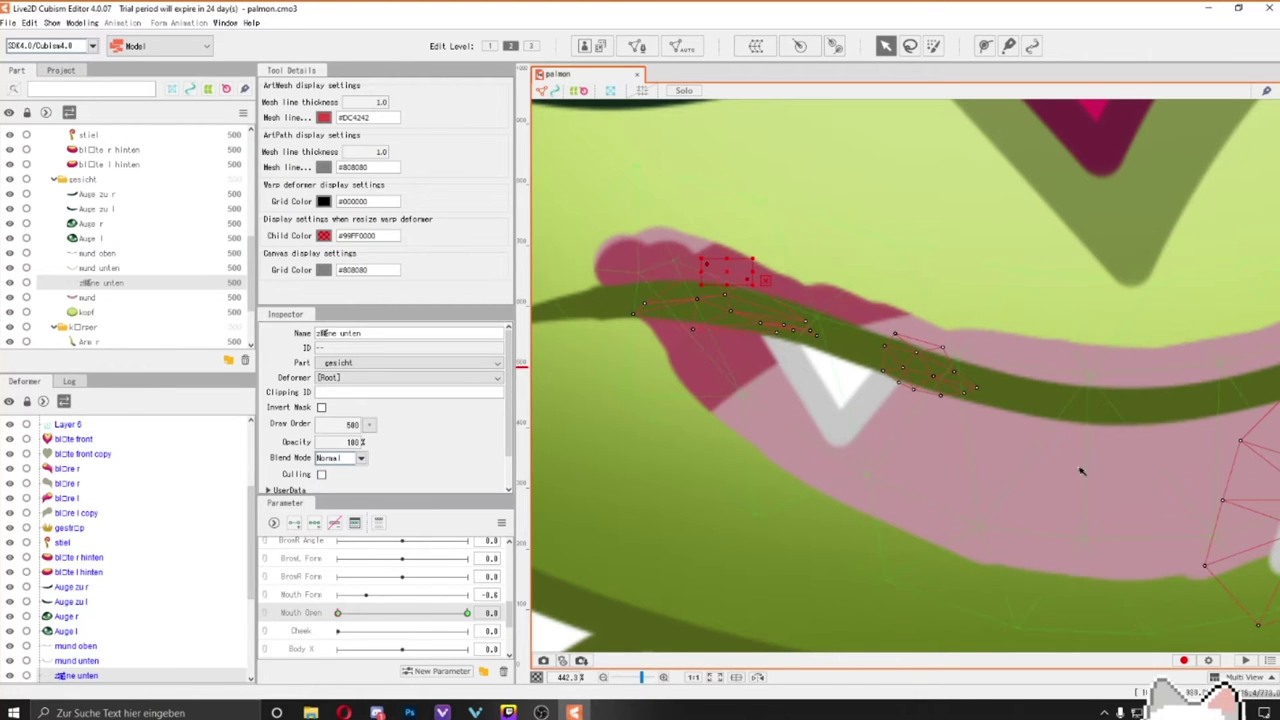
pyautogui.scroll(-2, 1080, 471)
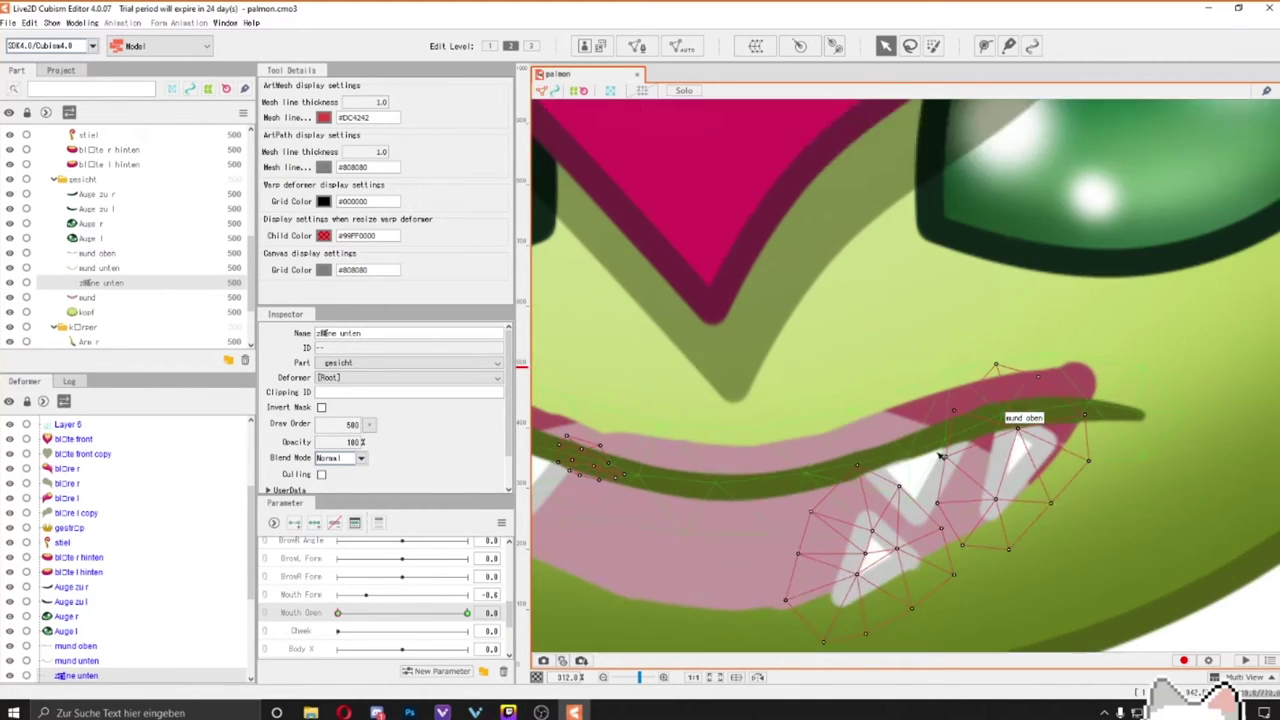
pyautogui.click(865, 385)
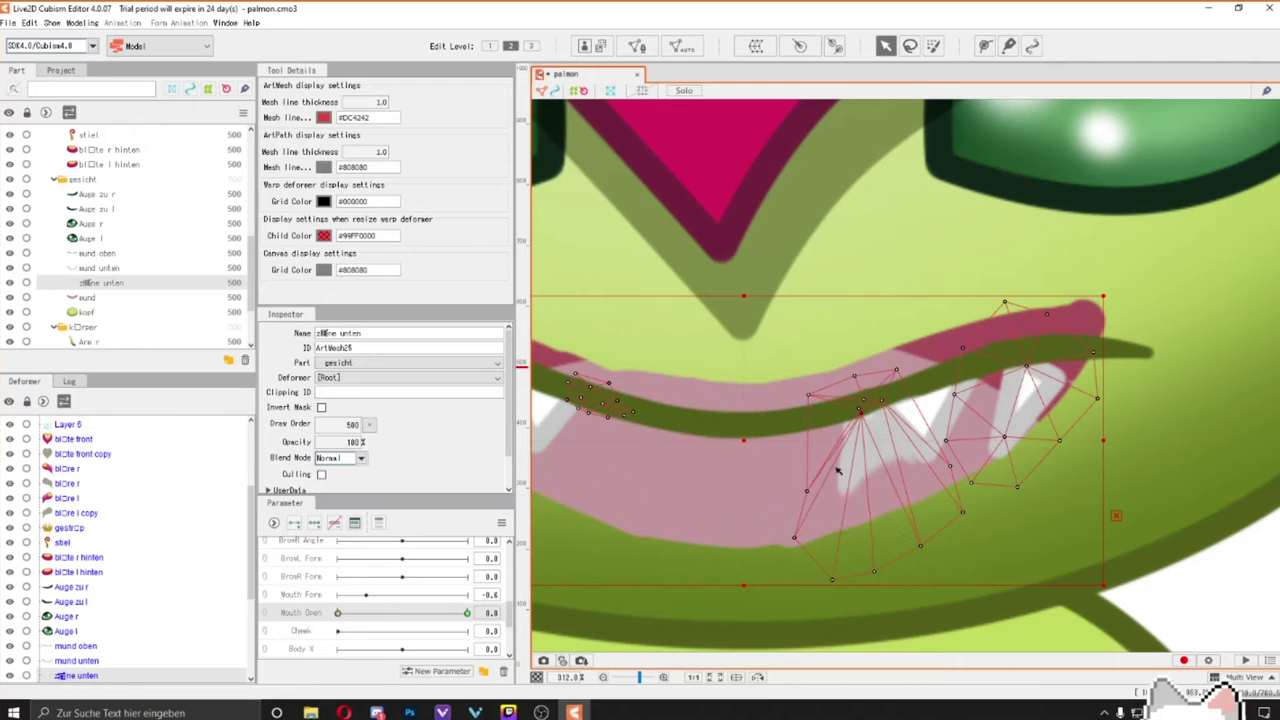
pyautogui.moveTo(884, 403); pyautogui.dragTo(1005, 411)
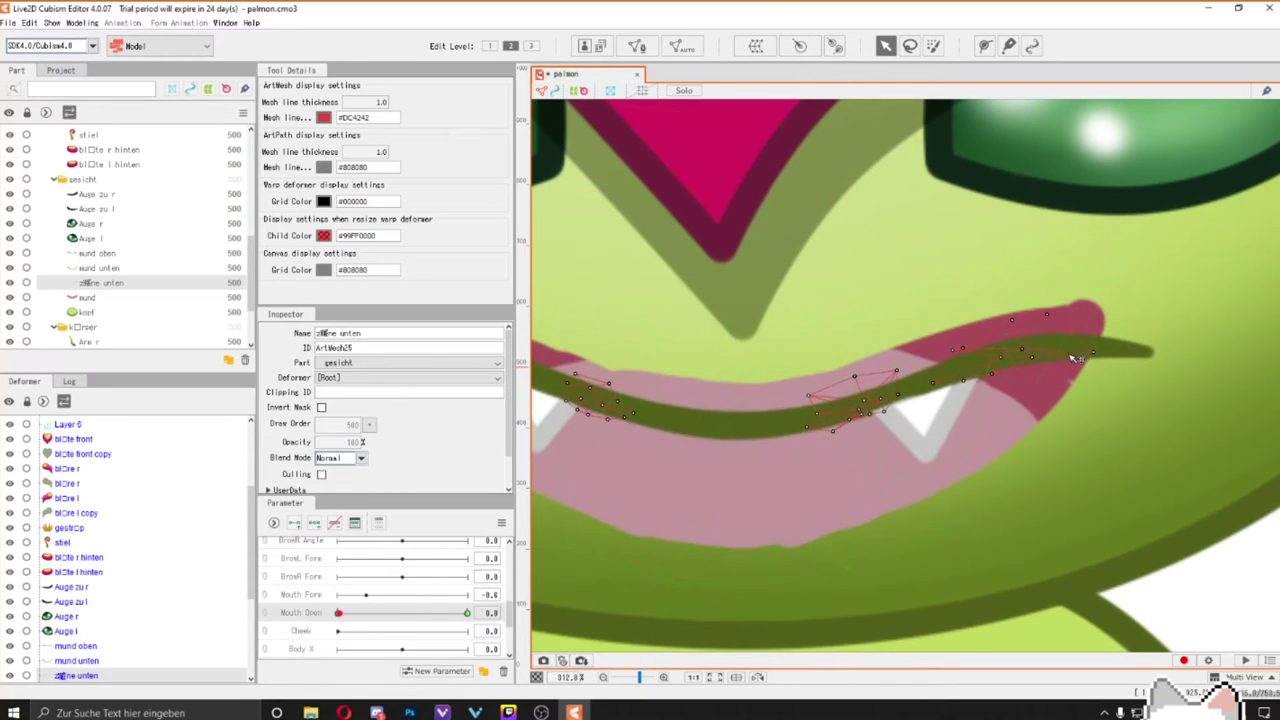
pyautogui.scroll(-2, 780, 420)
# Flatten the mund mesh onto the green lip line, test Mouth Open, and fit the model in view.
pyautogui.click(736, 441)
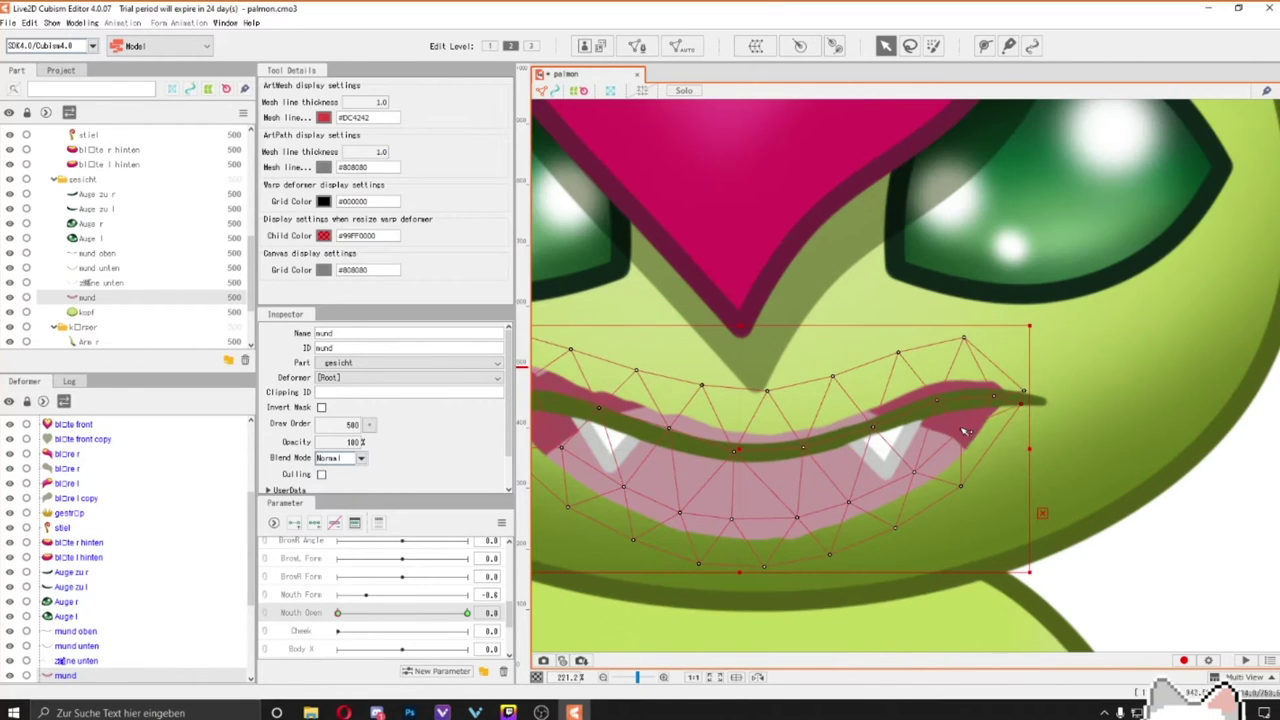
pyautogui.hscroll(-2, 737, 508)
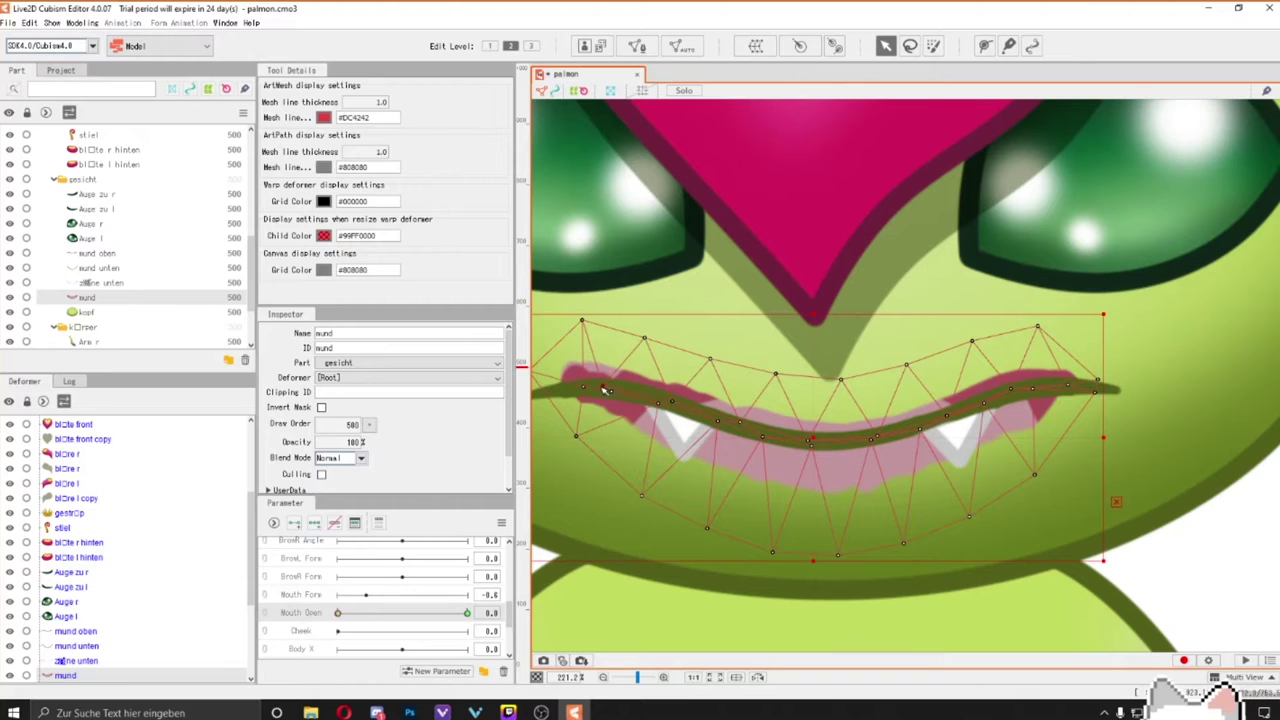
pyautogui.hscroll(-2, 605, 390)
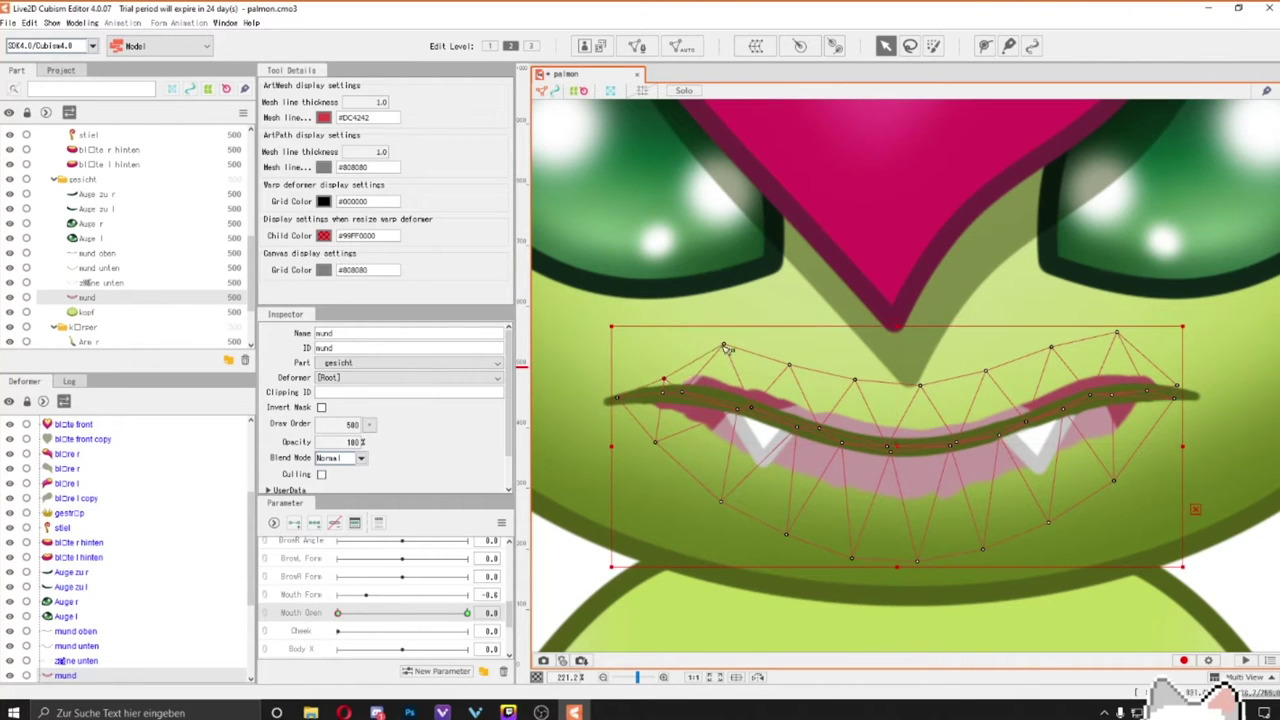
pyautogui.hotkey('ctrl', 'z')
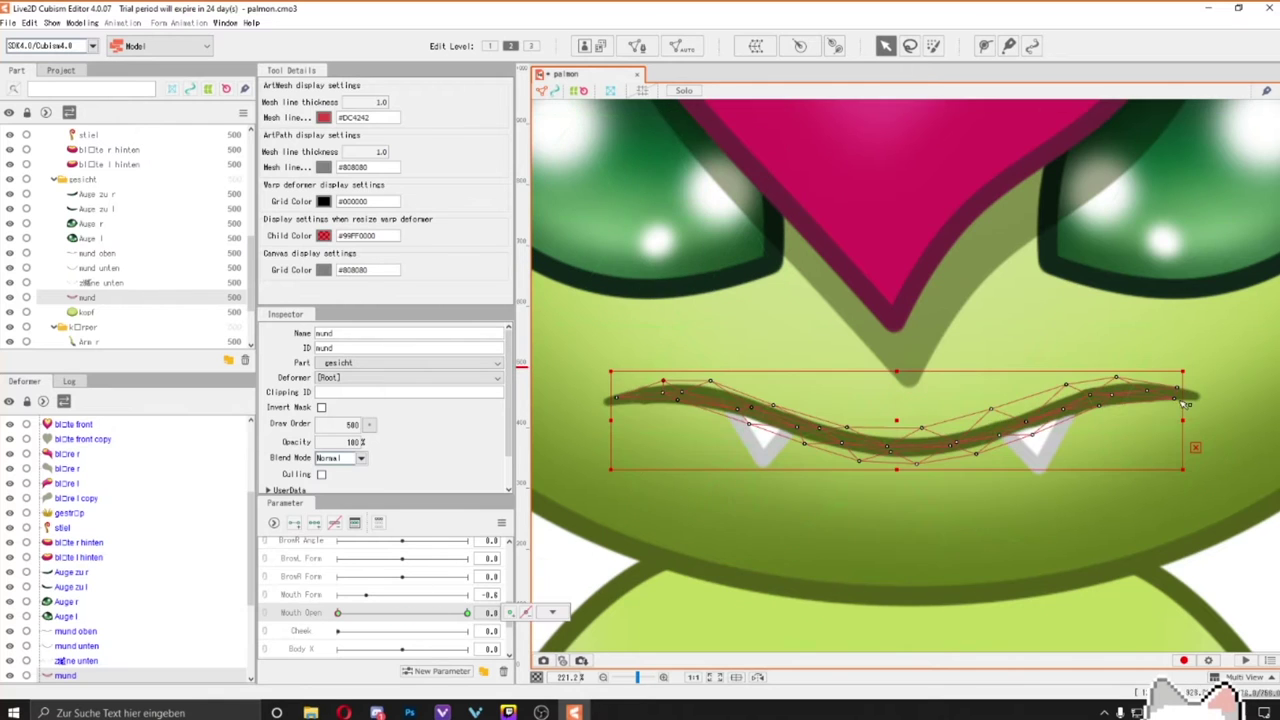
pyautogui.moveTo(338, 612); pyautogui.dragTo(352, 612)
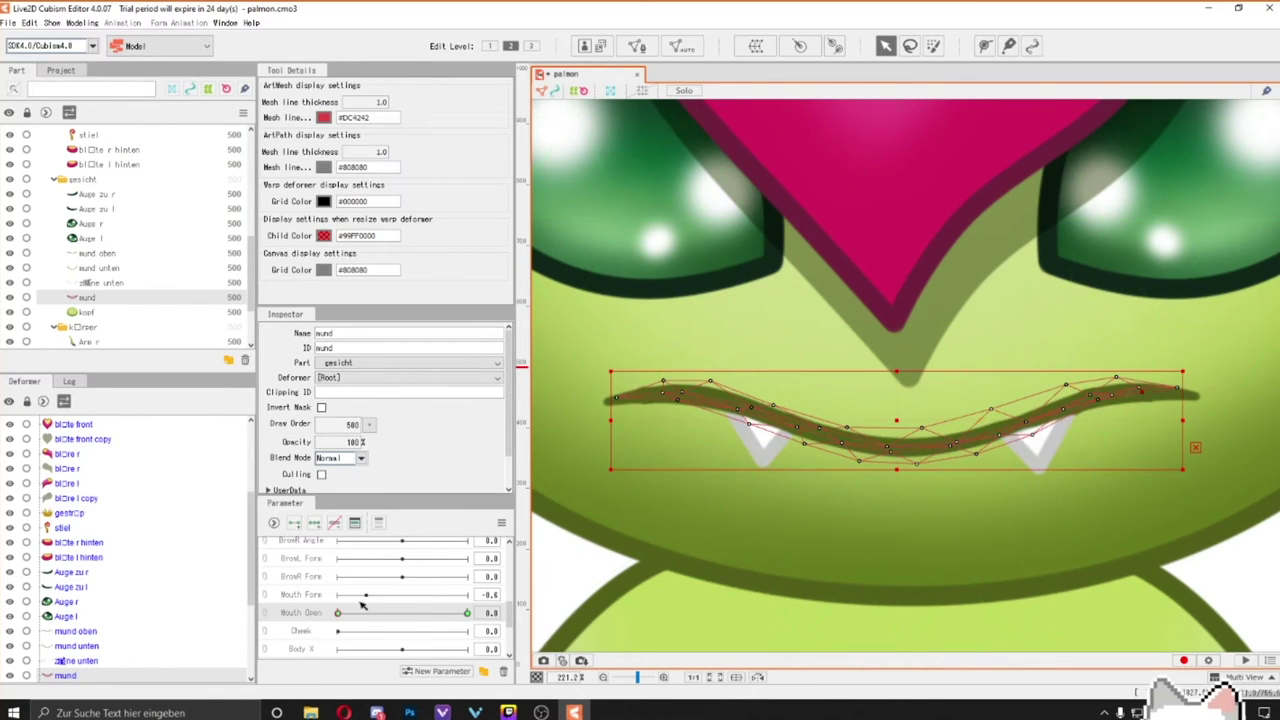
pyautogui.hotkey('ctrl', '0')
pyautogui.scroll(-5, 390, 623)
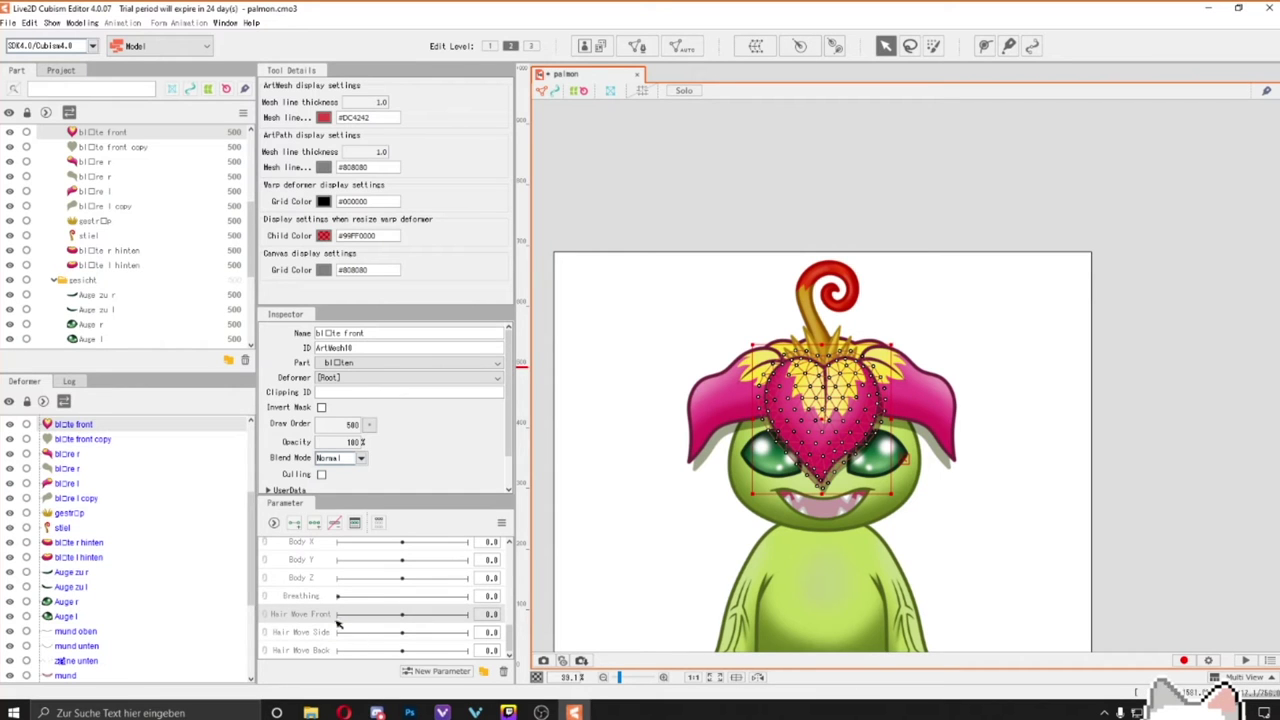
# Wrap the front heart petal in a warp deformer and bend its grid for the wave pose.
pyautogui.moveTo(379, 614); pyautogui.dragTo(433, 617)
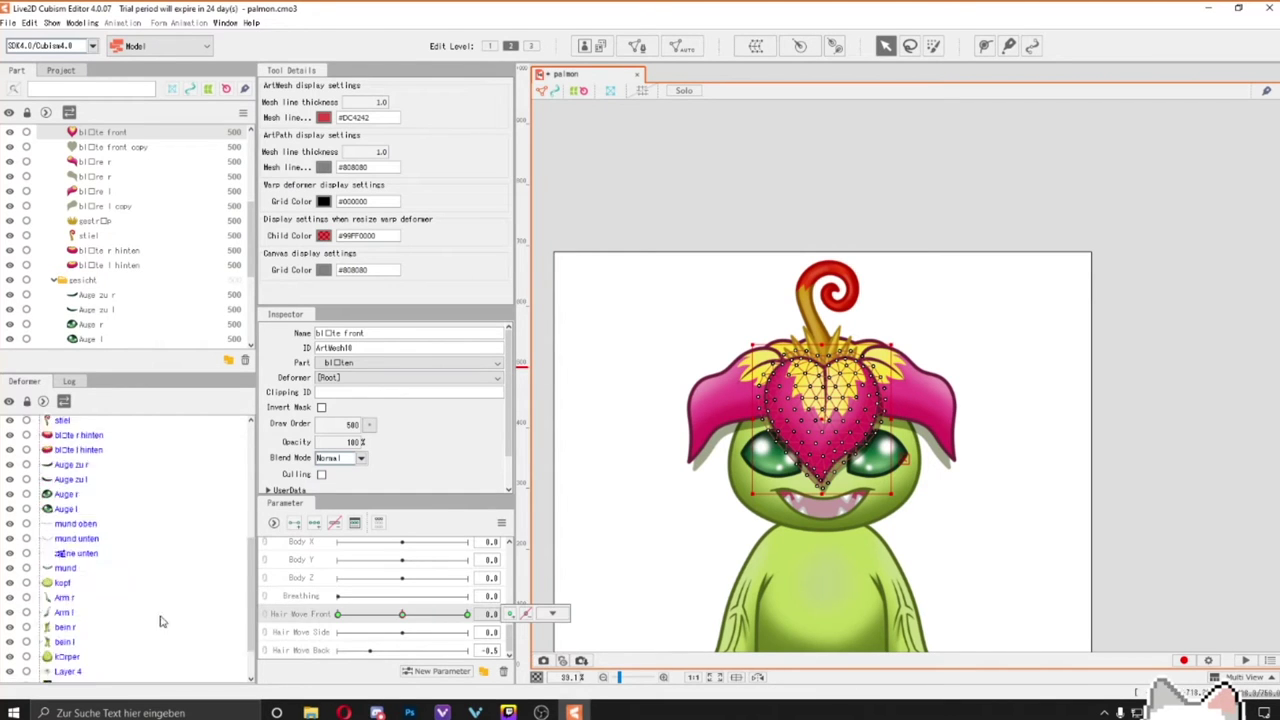
pyautogui.click(752, 47)
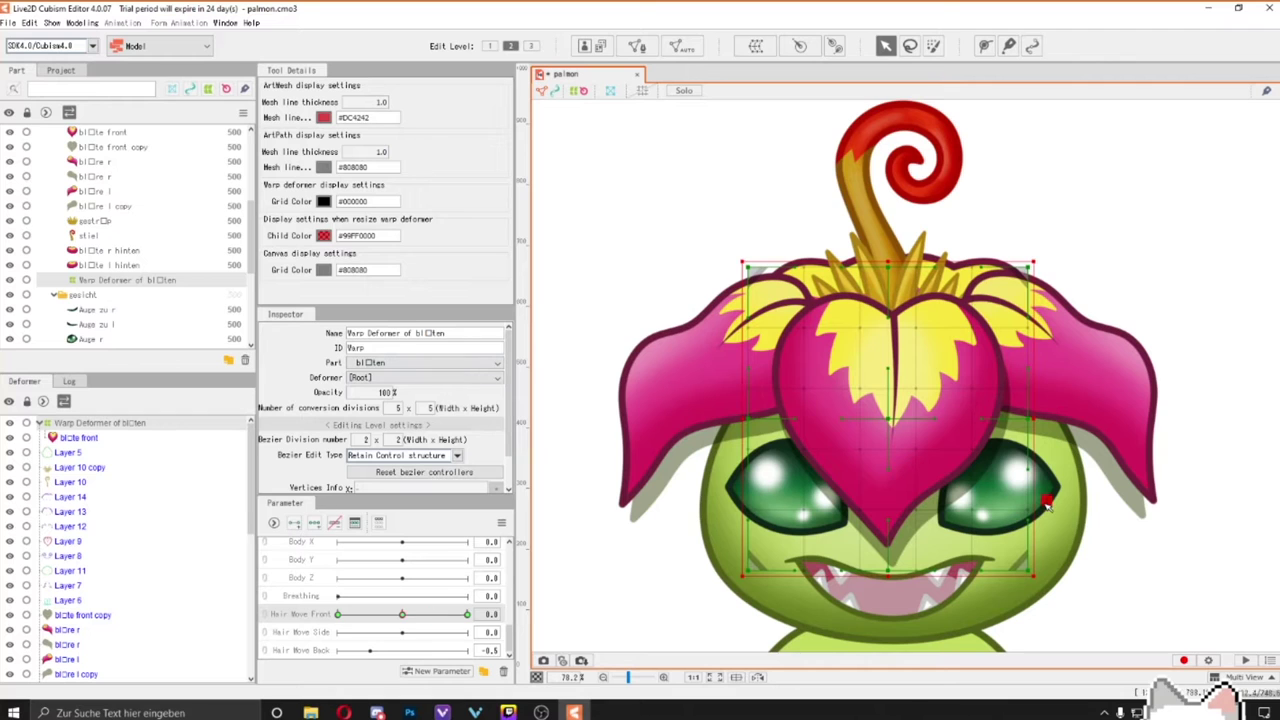
pyautogui.moveTo(905, 330); pyautogui.dragTo(925, 410)
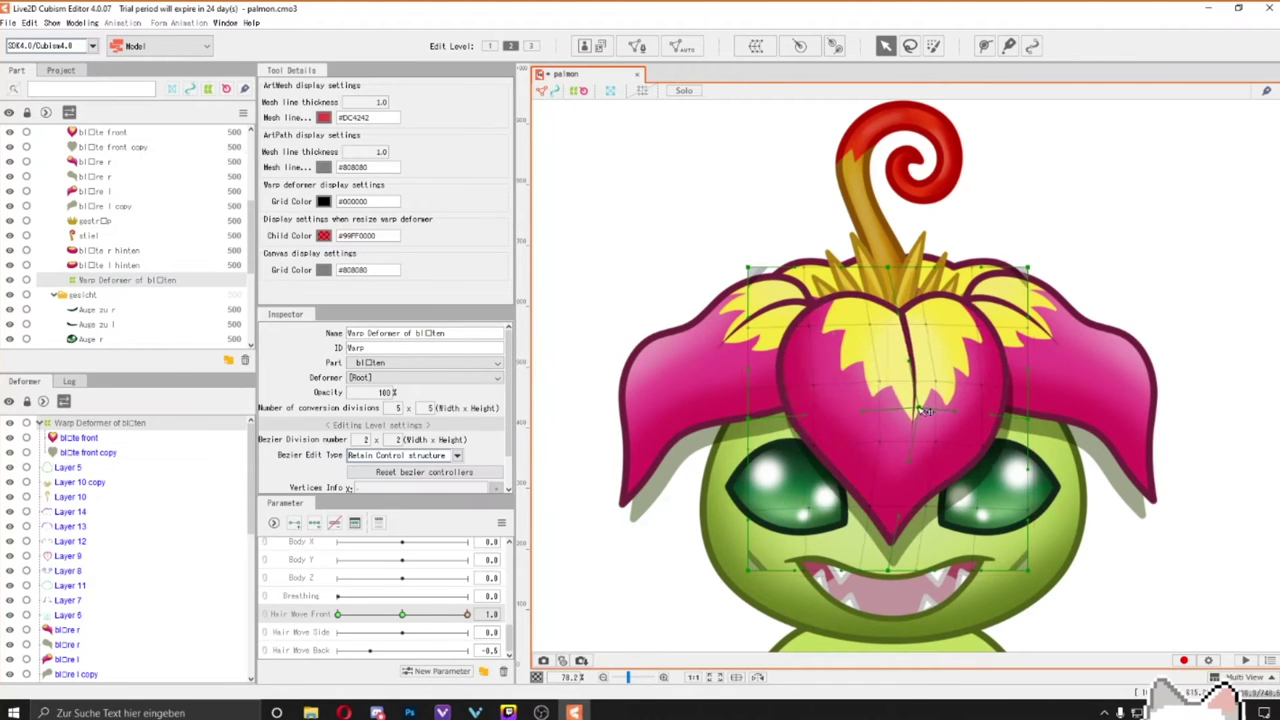
pyautogui.hotkey('ctrl', 'z')
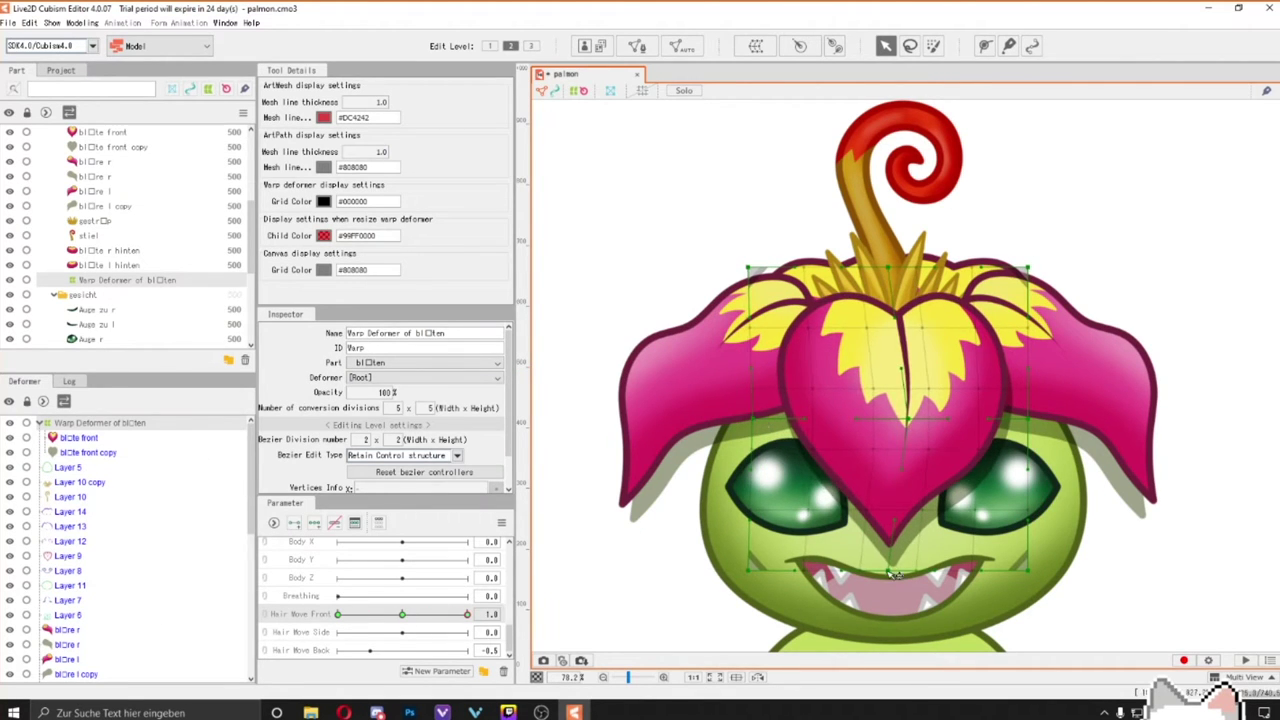
pyautogui.moveTo(895, 573); pyautogui.dragTo(903, 556)
pyautogui.moveTo(1021, 272); pyautogui.dragTo(986, 282)
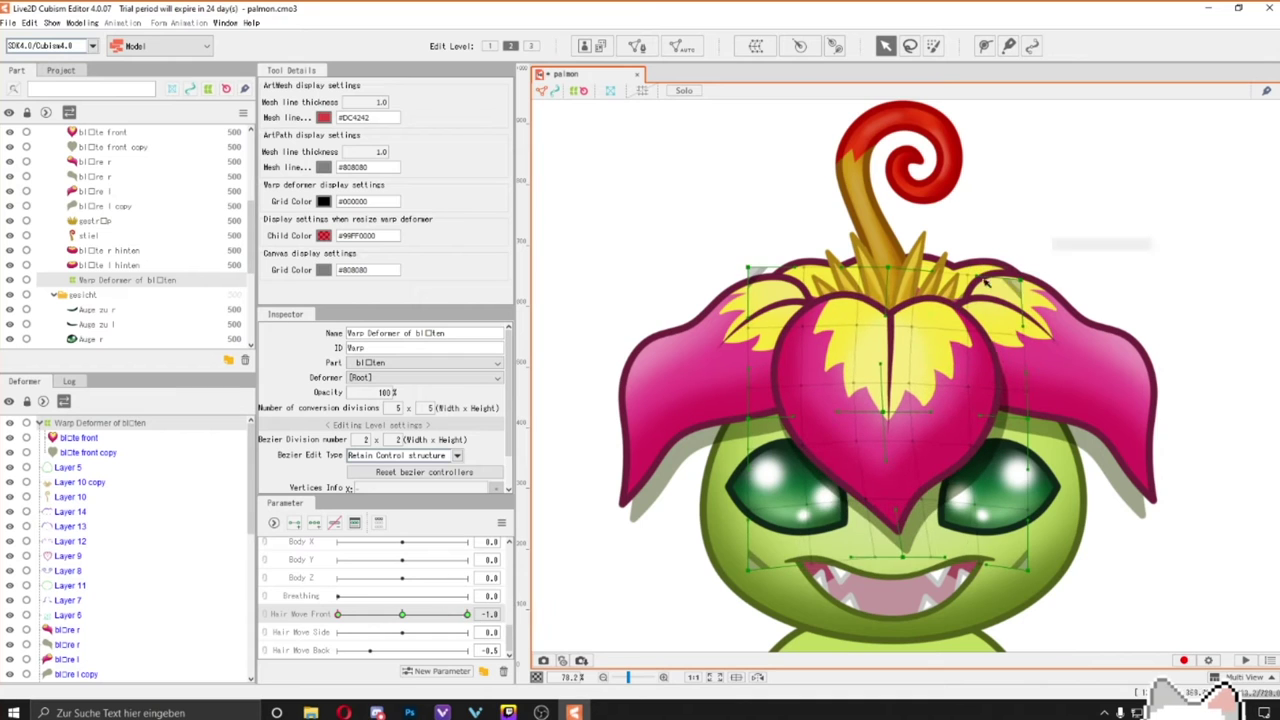
pyautogui.hotkey('ctrl', 'z')
pyautogui.hotkey('ctrl', 'z')
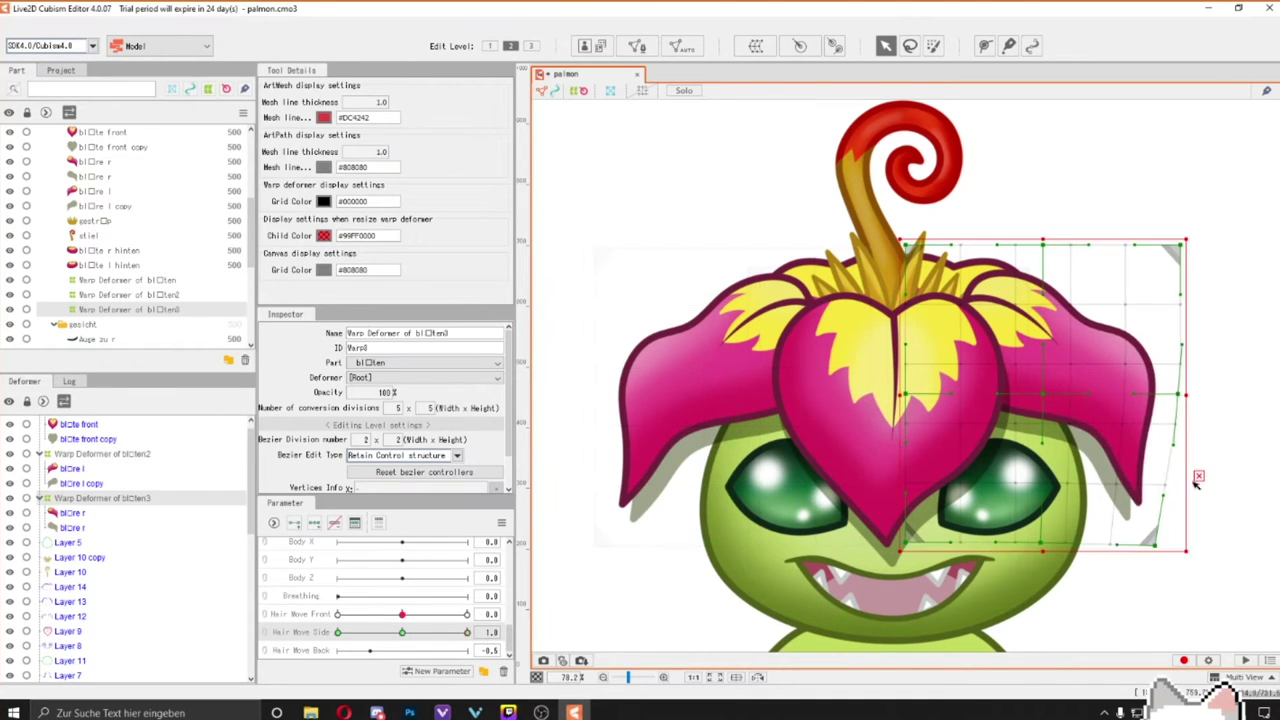
# Bend the right and left side petal grids, then check the back petals at Hair Wave Back's extreme.
pyautogui.moveTo(1203, 476); pyautogui.dragTo(1180, 376)
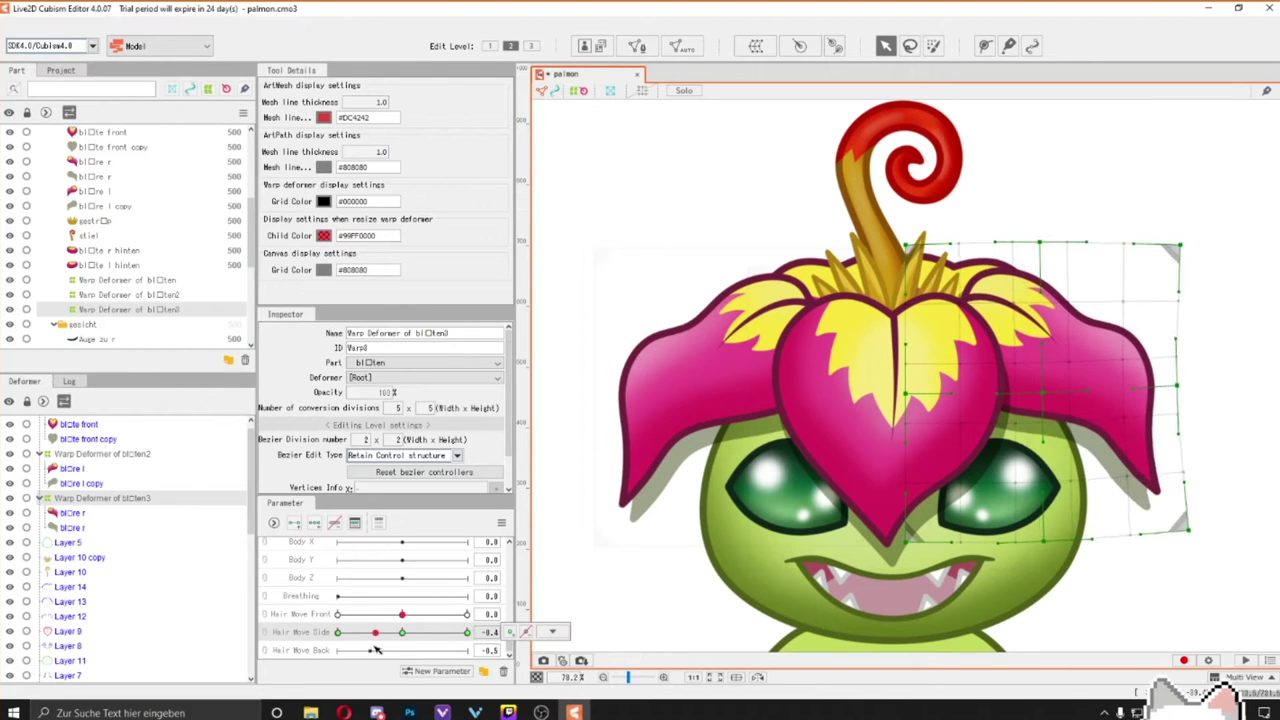
pyautogui.click(850, 280)
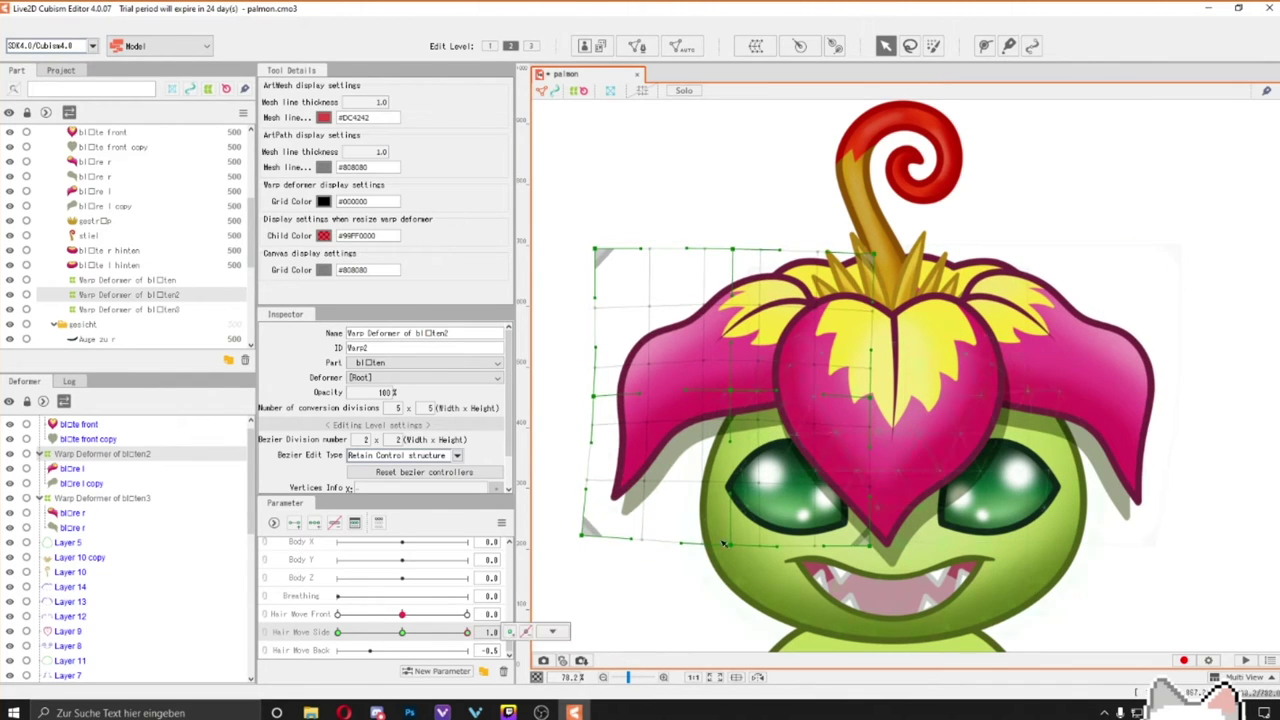
pyautogui.moveTo(722, 543); pyautogui.dragTo(745, 402)
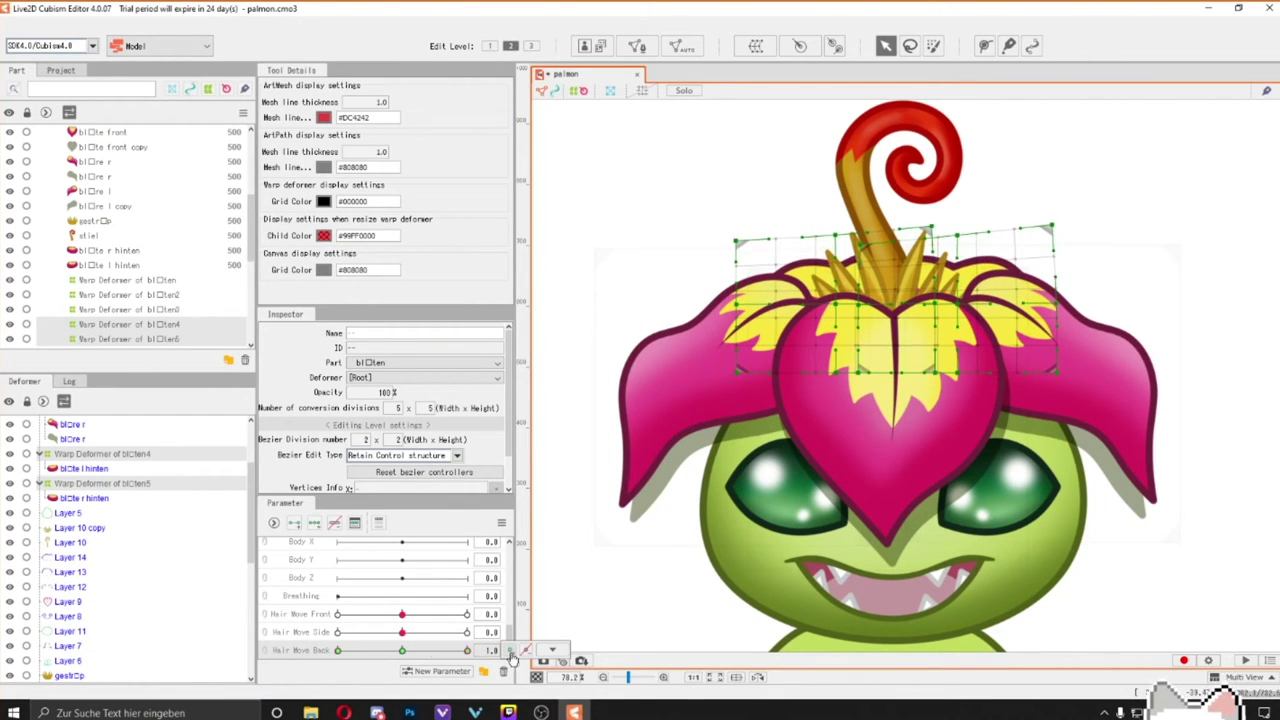
pyautogui.moveTo(400, 650)
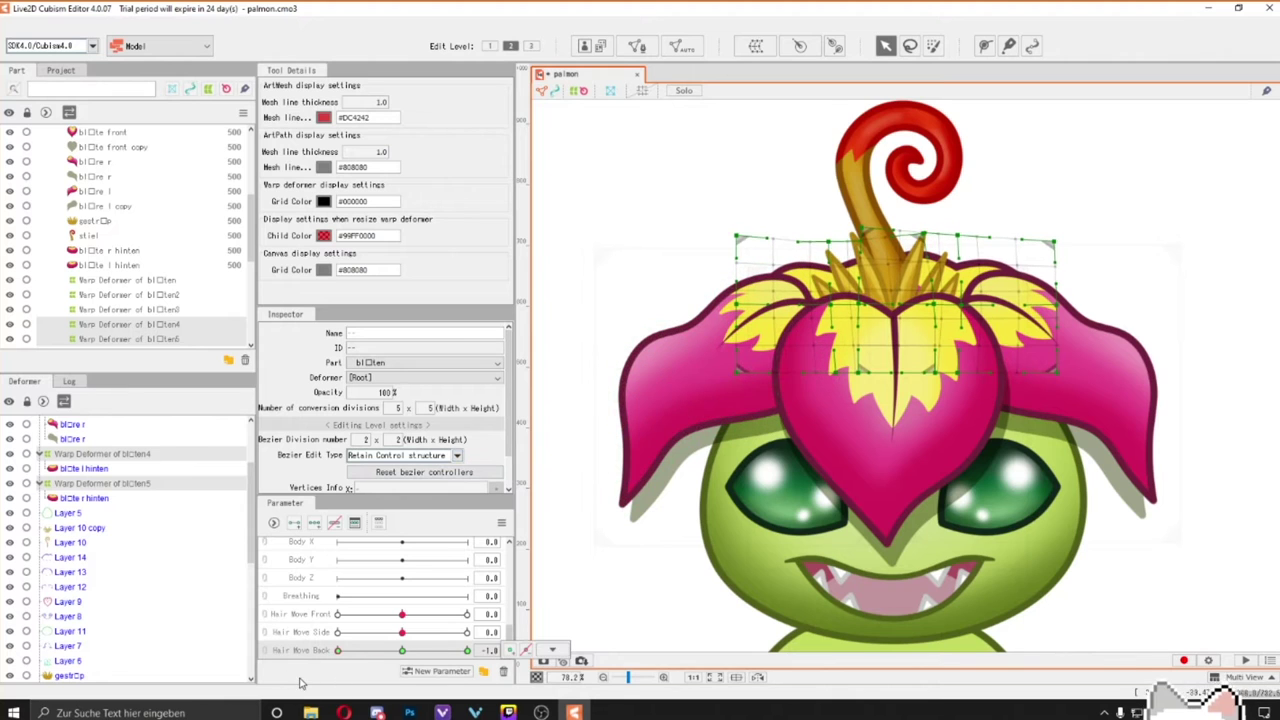
pyautogui.click(466, 650)
pyautogui.click(730, 427)
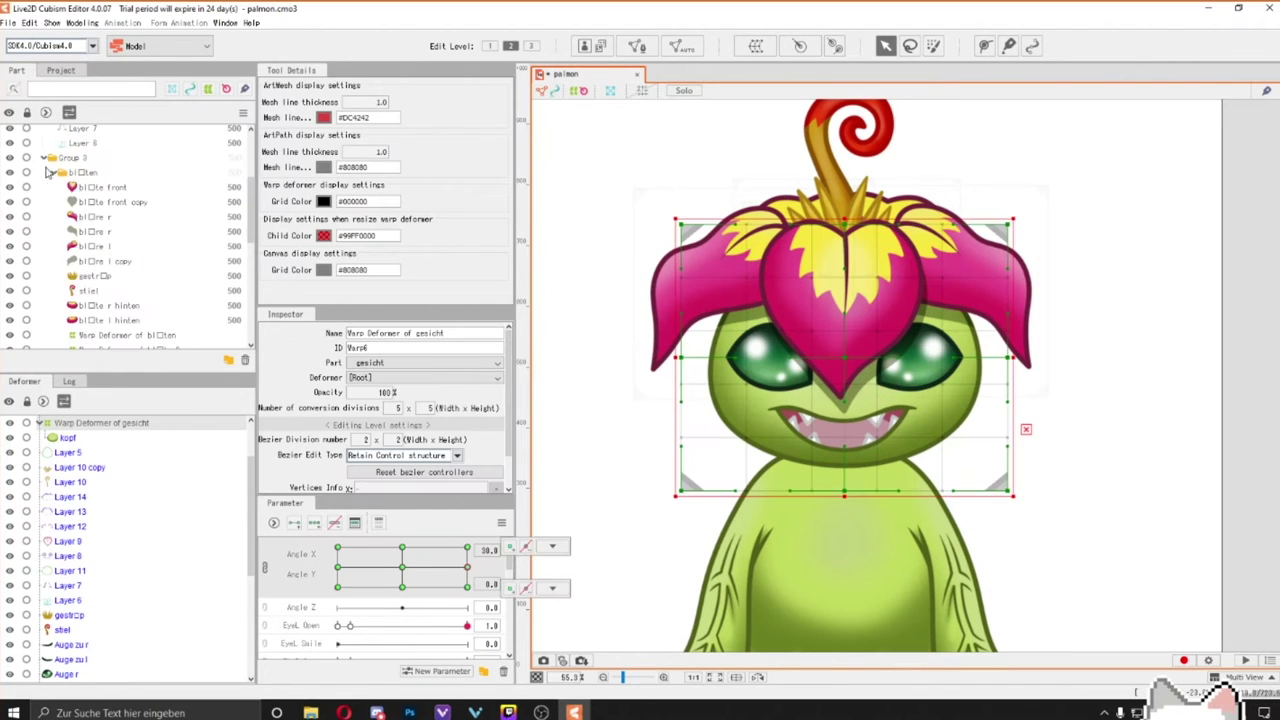
# Hide the eye and mouth parts, reshape the face warp deformer for the head turn, and recentre the head.
pyautogui.click(66, 195)
pyautogui.moveTo(10, 191); pyautogui.dragTo(10, 294)
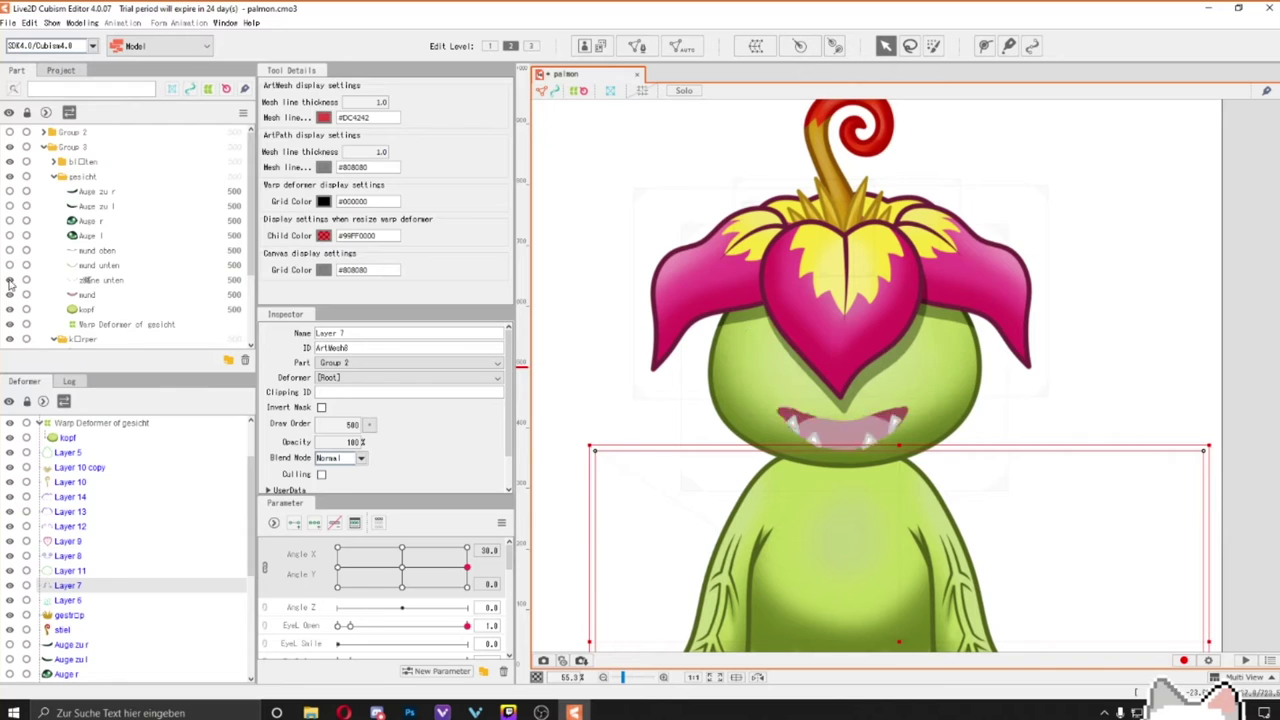
pyautogui.click(126, 324)
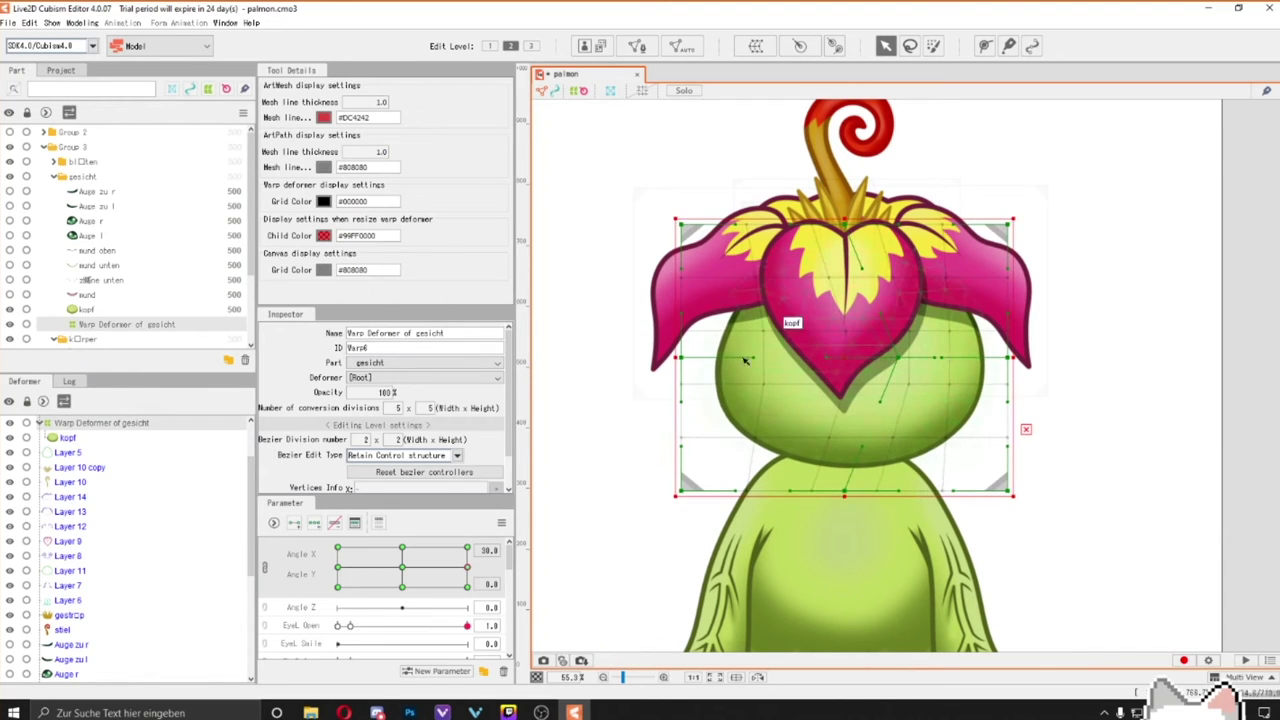
pyautogui.moveTo(914, 363); pyautogui.dragTo(789, 362)
pyautogui.moveTo(340, 568); pyautogui.dragTo(402, 568)
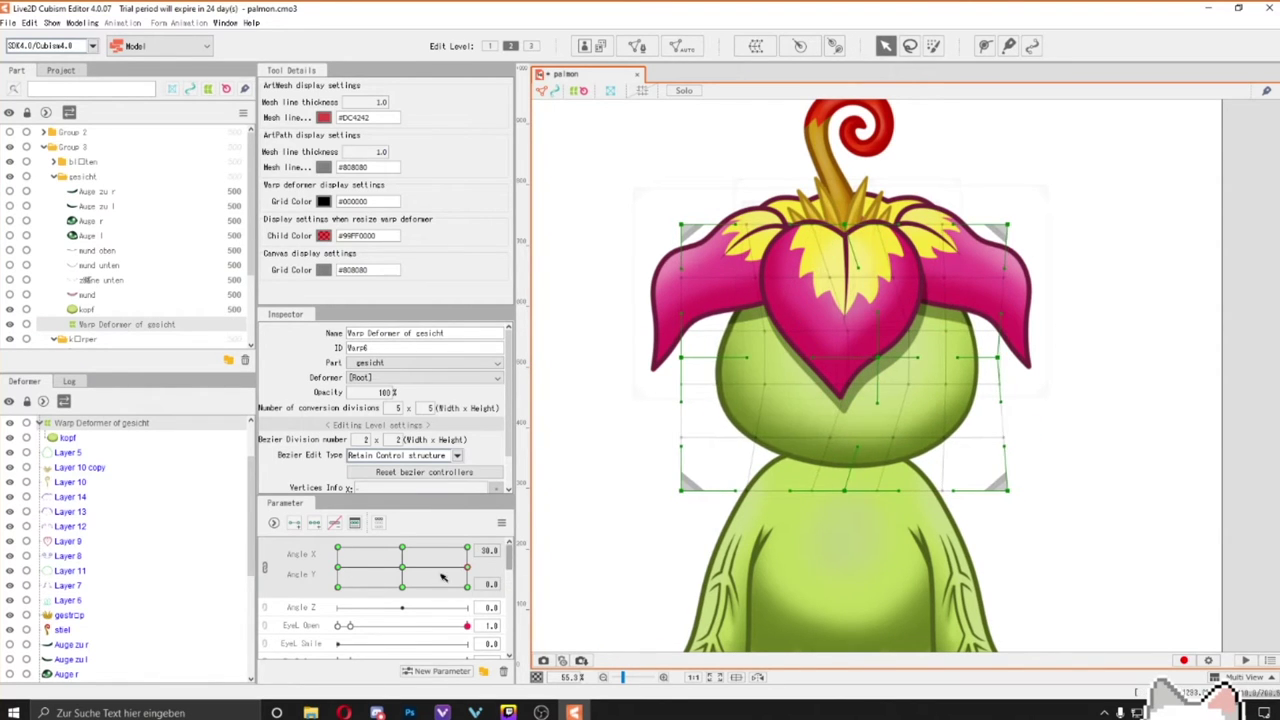
# Create warp deformers for the eye meshes and turn the head to Angle X 30.
pyautogui.click(110, 192)
pyautogui.click(10, 220)
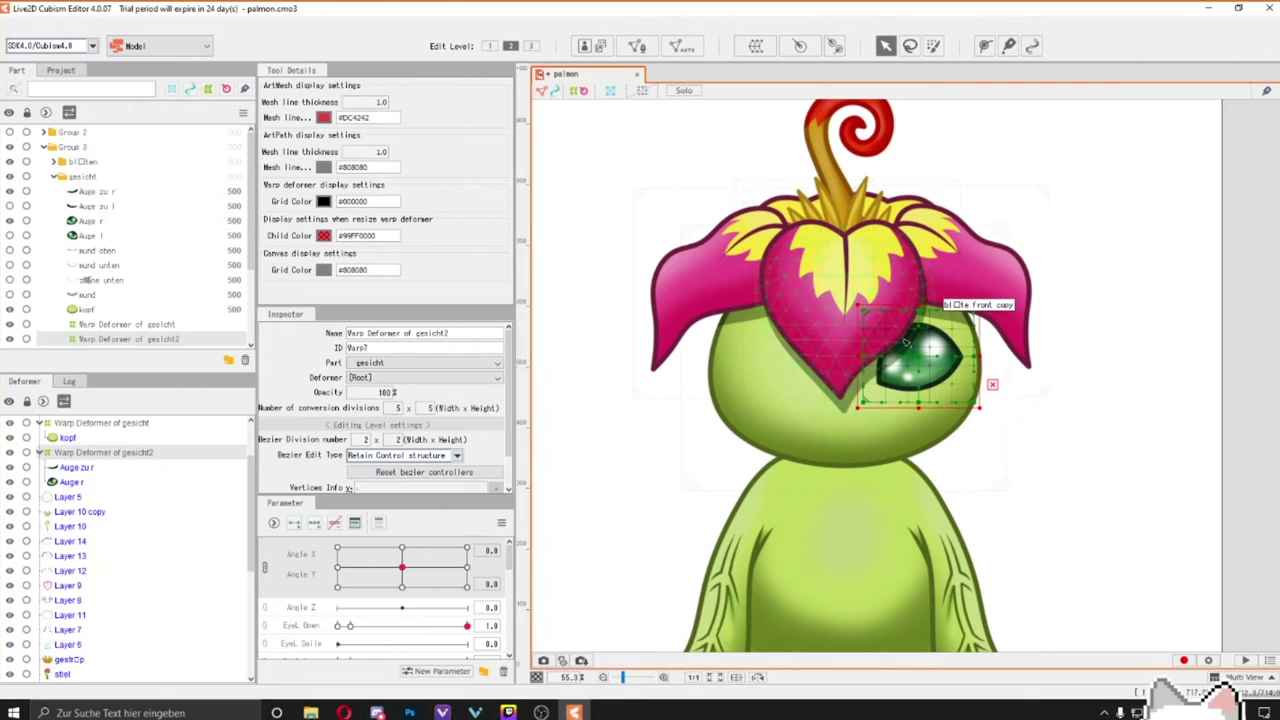
pyautogui.click(10, 235)
pyautogui.moveTo(402, 568); pyautogui.dragTo(466, 568)
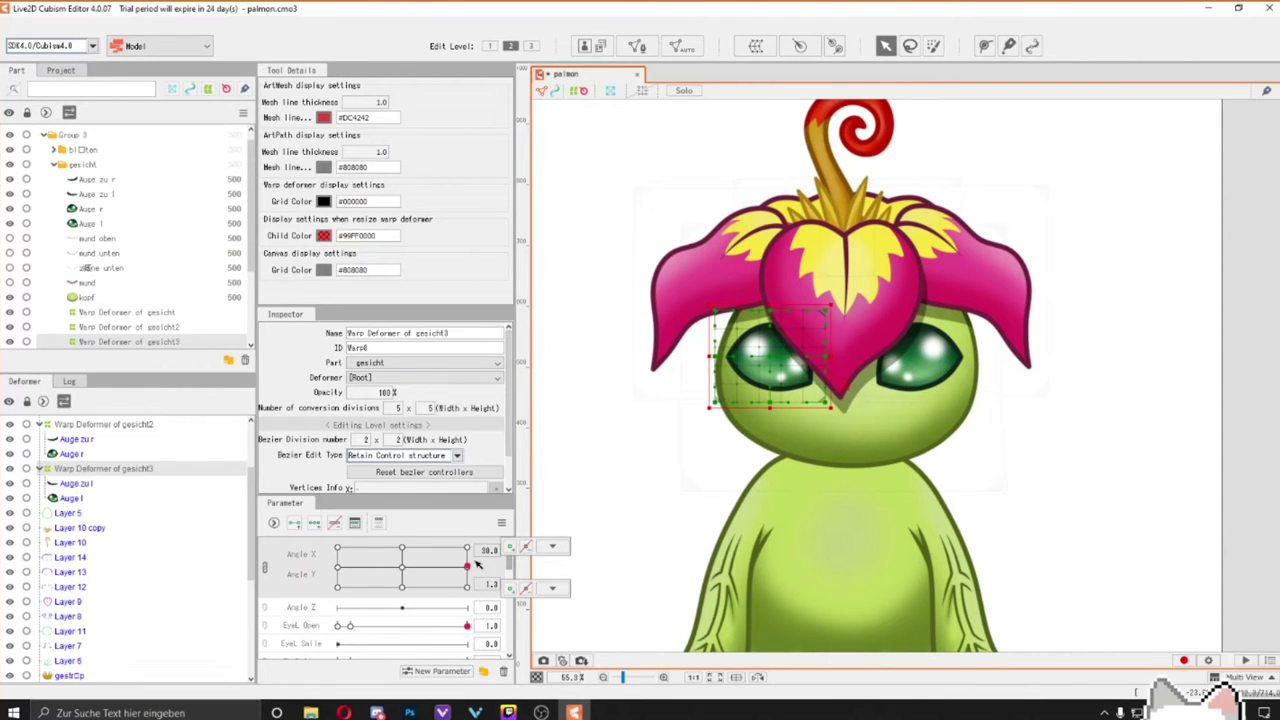
pyautogui.click(920, 360)
pyautogui.scroll(3, 940, 360)
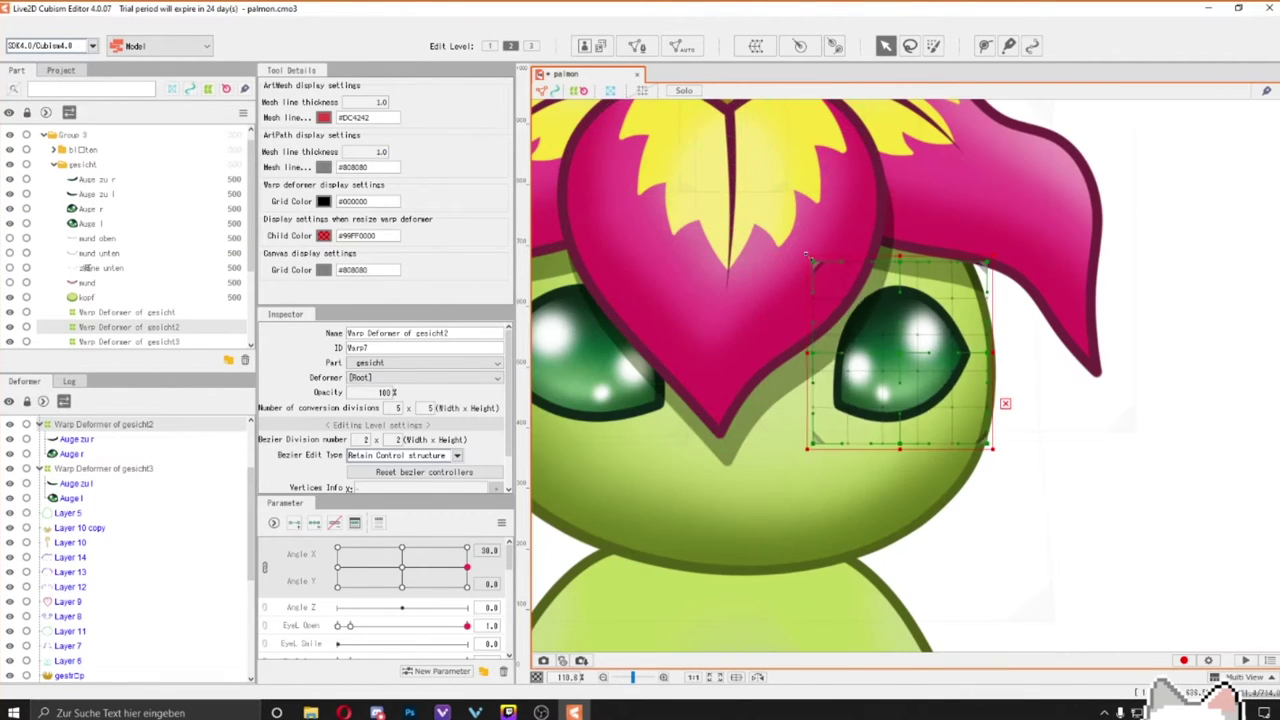
pyautogui.scroll(-4, 810, 258)
# Check both eye warp deformers at in-between head turns and with the eye partly closed.
pyautogui.click(614, 371)
pyautogui.scroll(2, 614, 371)
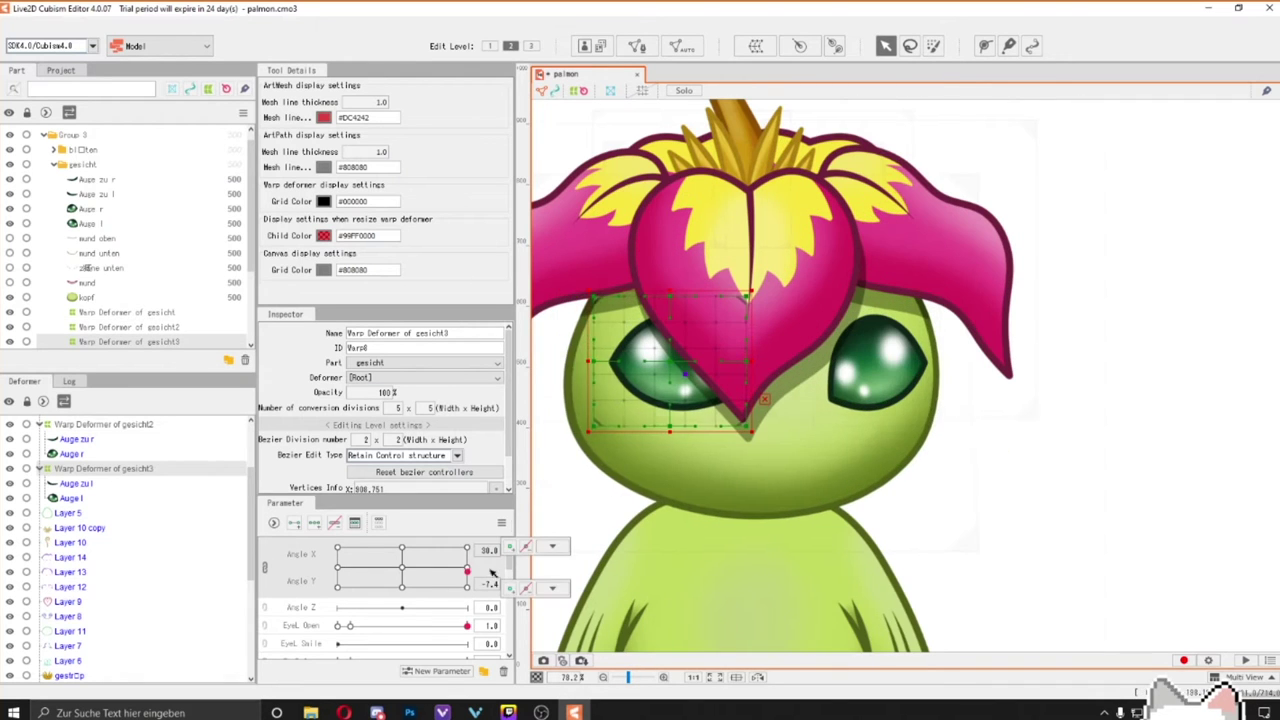
pyautogui.moveTo(491, 571); pyautogui.dragTo(468, 568)
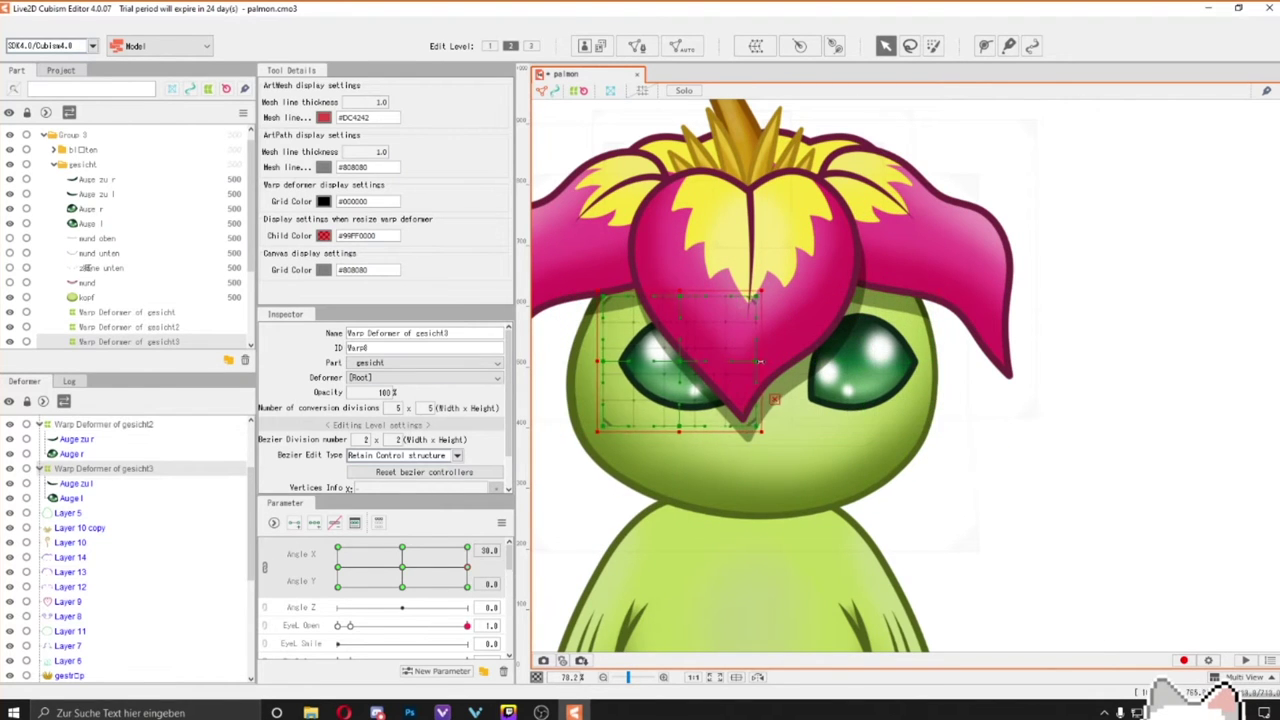
pyautogui.click(870, 370)
pyautogui.moveTo(466, 568)
pyautogui.mouseDown()
pyautogui.moveTo(428, 570)
pyautogui.moveTo(466, 568)
pyautogui.mouseUp()
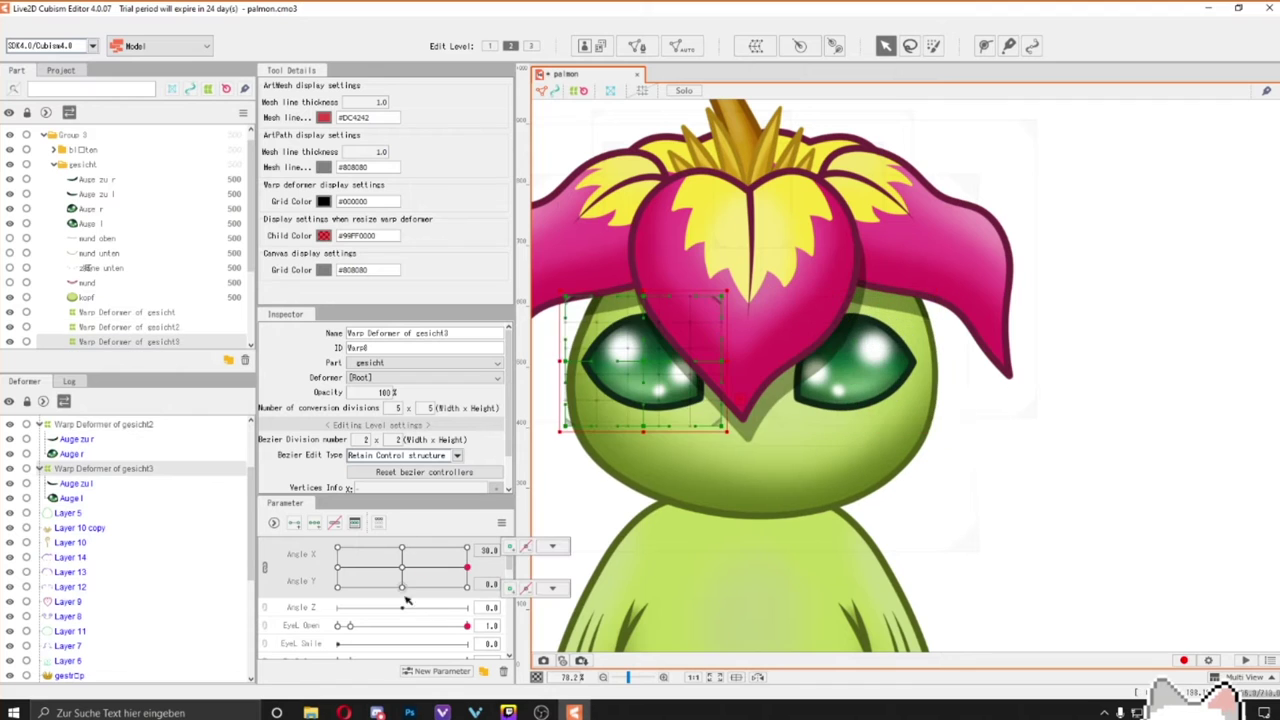
pyautogui.click(645, 370)
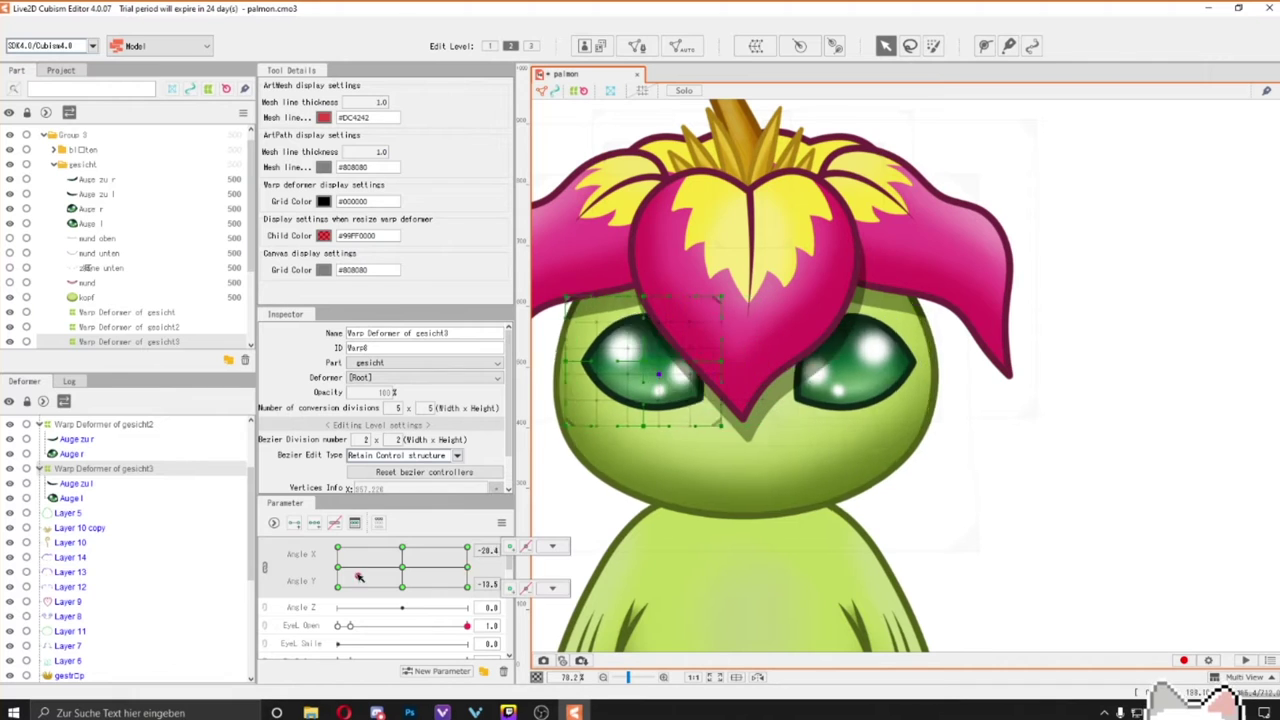
pyautogui.click(875, 375)
pyautogui.moveTo(466, 625)
pyautogui.mouseDown()
pyautogui.moveTo(441, 625)
pyautogui.moveTo(466, 625)
pyautogui.mouseUp()
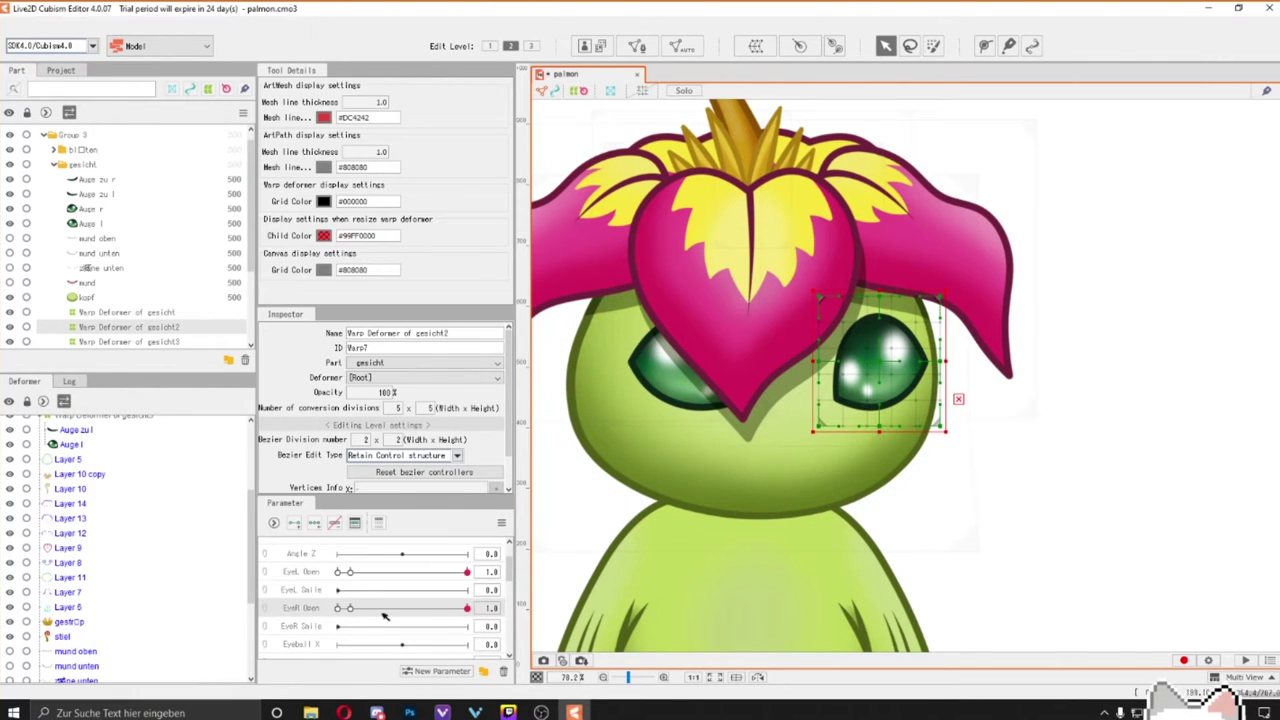
pyautogui.moveTo(466, 567)
pyautogui.mouseDown()
pyautogui.moveTo(470, 577)
pyautogui.moveTo(466, 567)
pyautogui.mouseUp()
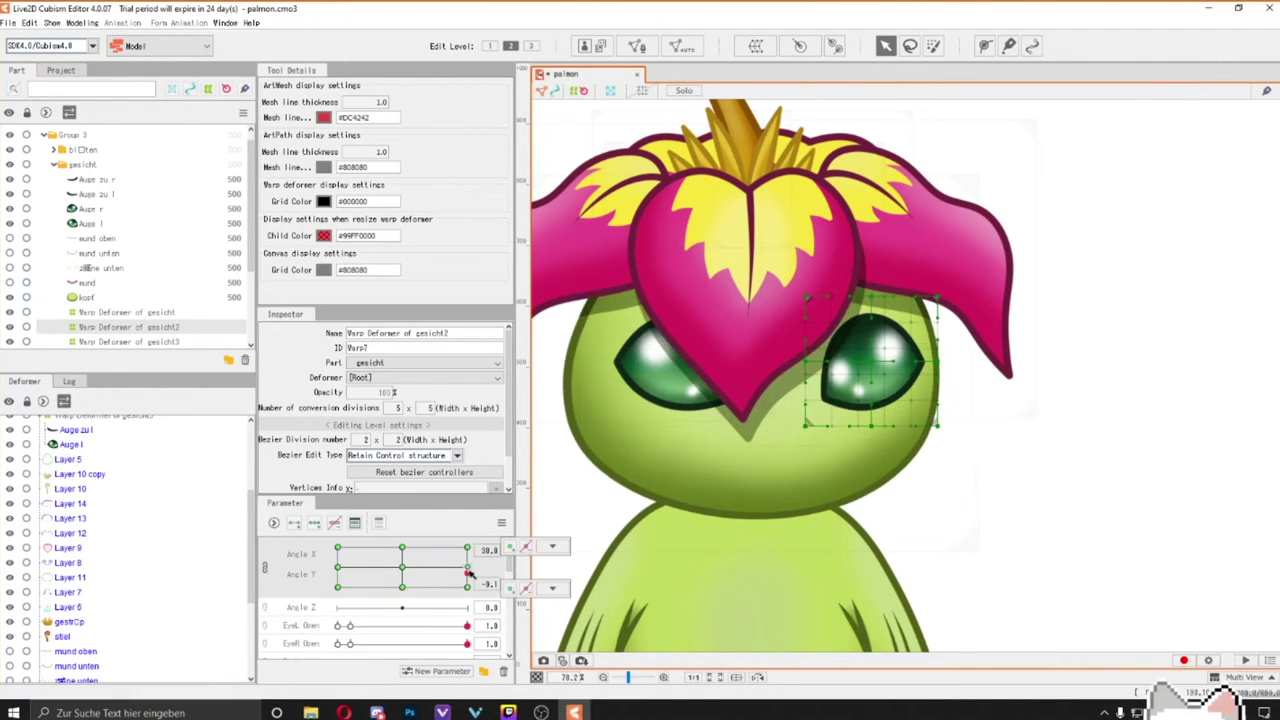
# Shift the right eye's deformer left at Angle X -30, then create a warp deformer around the mouth.
pyautogui.click(650, 360)
pyautogui.scroll(3, 650, 360)
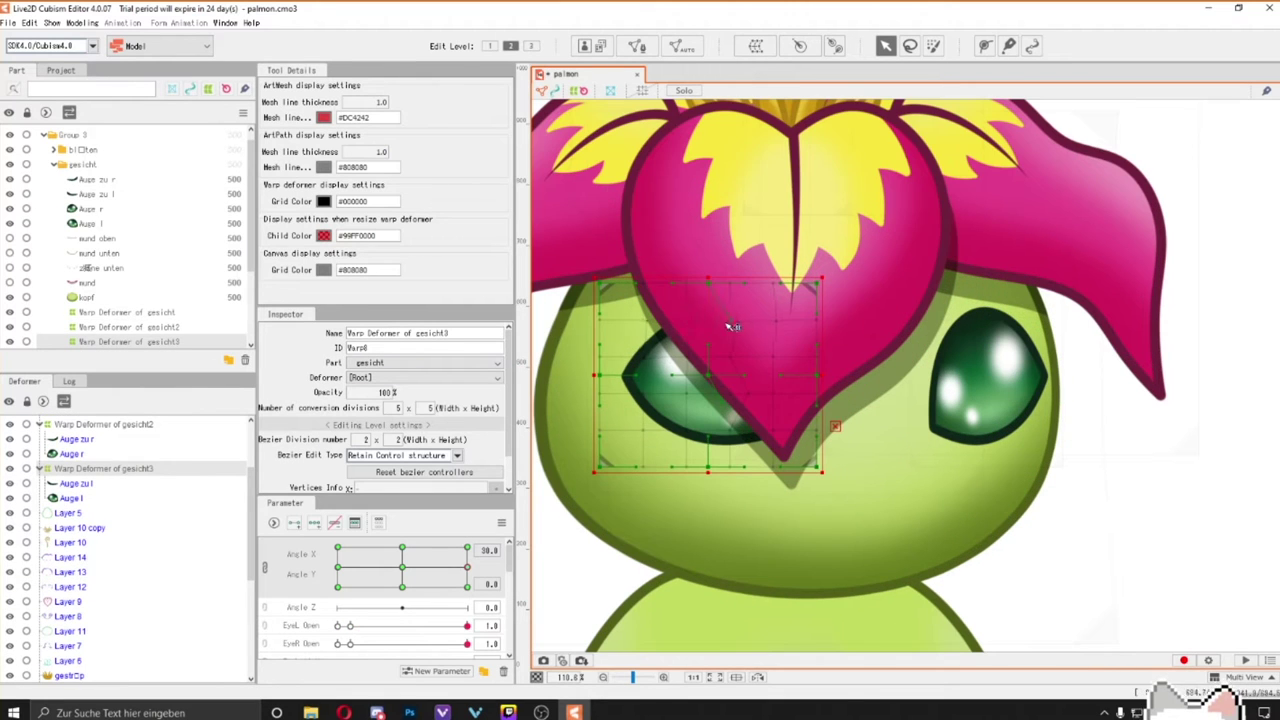
pyautogui.moveTo(466, 549); pyautogui.dragTo(338, 549)
pyautogui.scroll(-3, 795, 413)
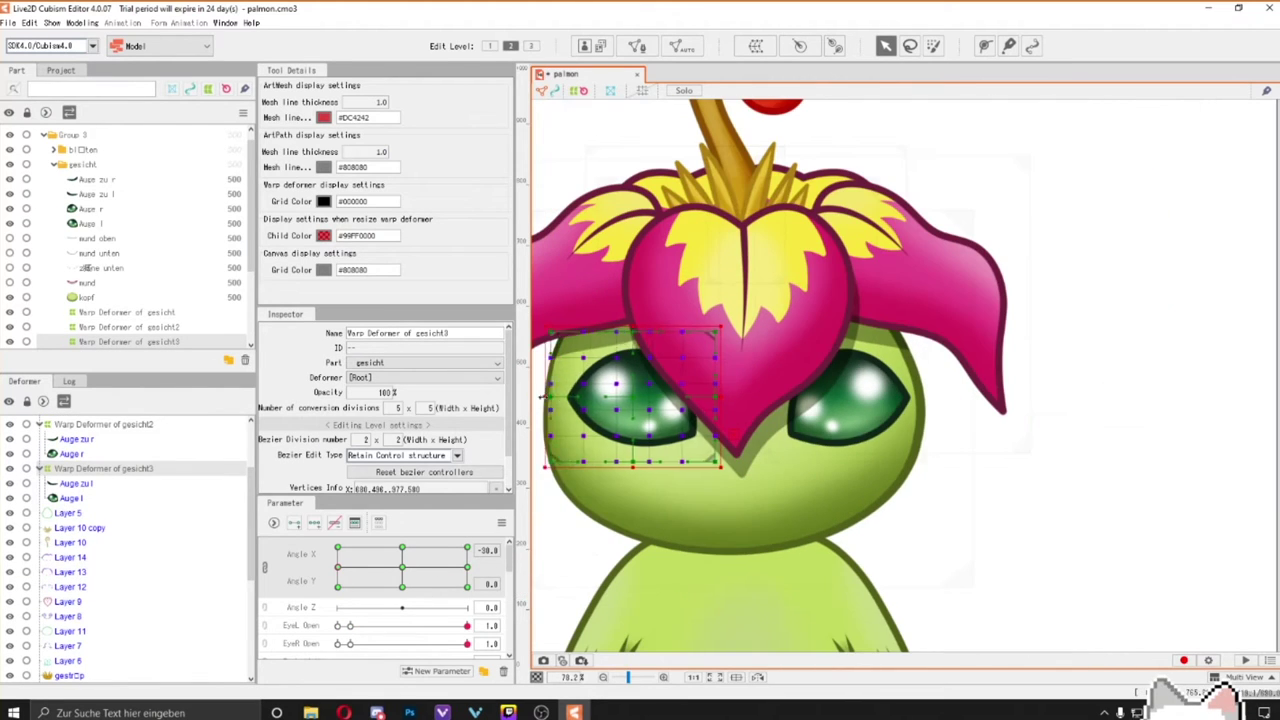
pyautogui.click(795, 413)
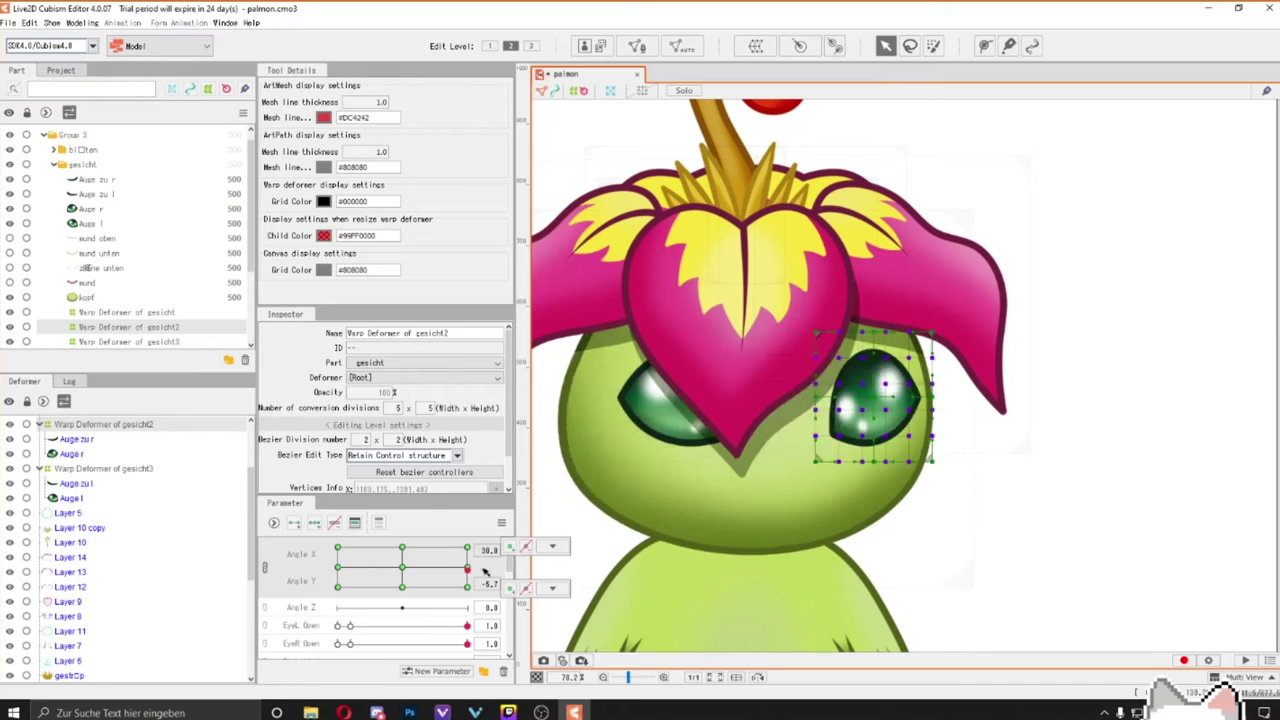
pyautogui.moveTo(797, 413); pyautogui.dragTo(820, 415)
pyautogui.click(125, 341)
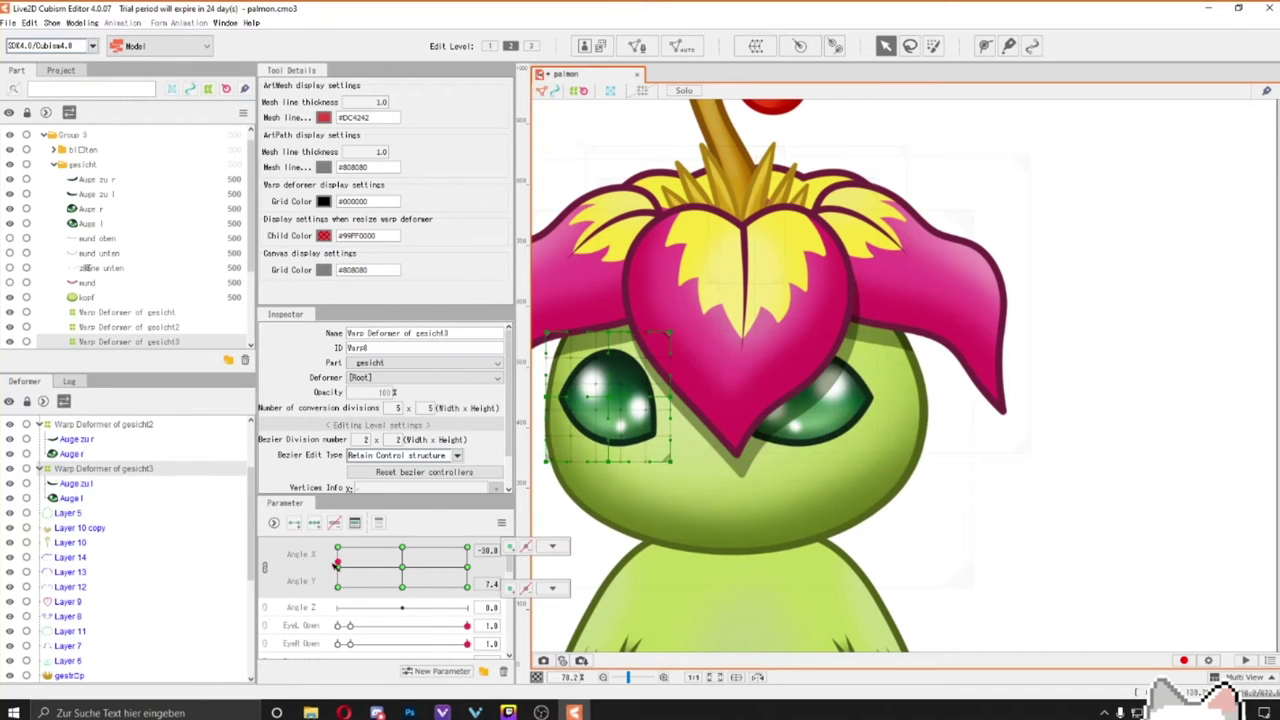
pyautogui.click(585, 45)
# Confirm the mouth warp deformer and shape its grid for Angle X 30 and Angle X -30.
pyautogui.press('Return')
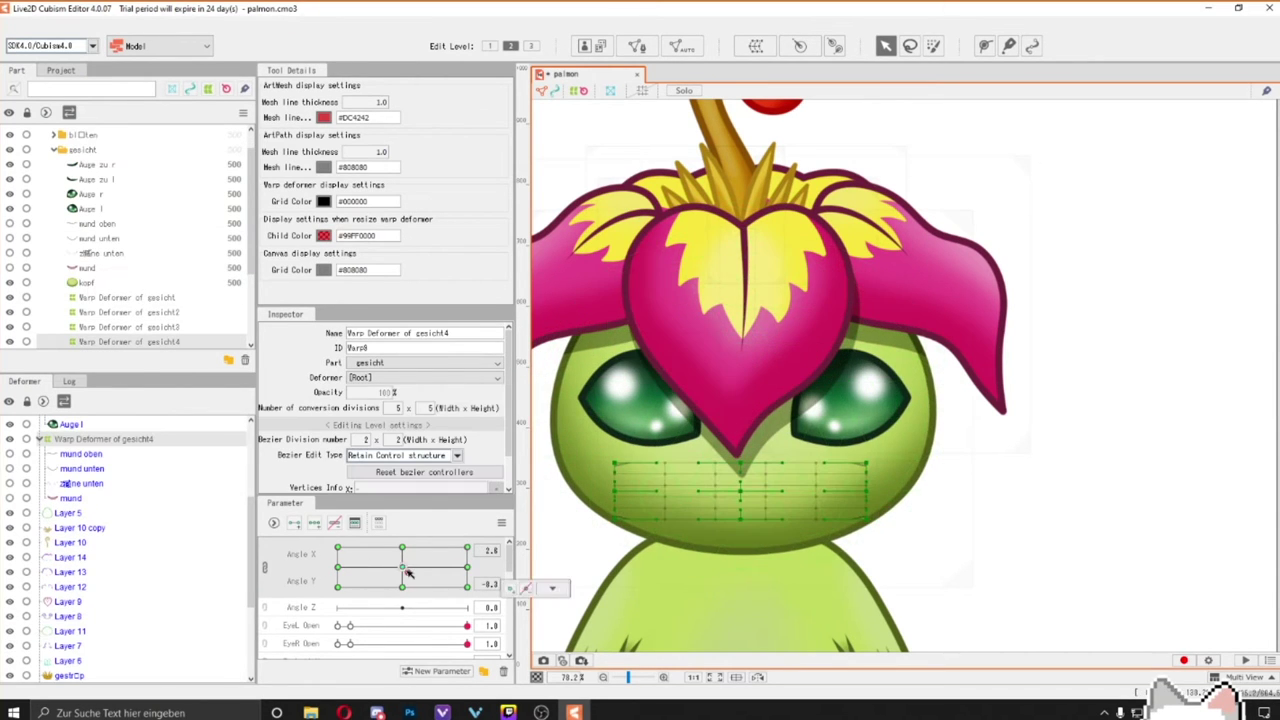
pyautogui.scroll(-2, 400, 598)
pyautogui.scroll(-1, 405, 595)
pyautogui.scroll(3, 410, 592)
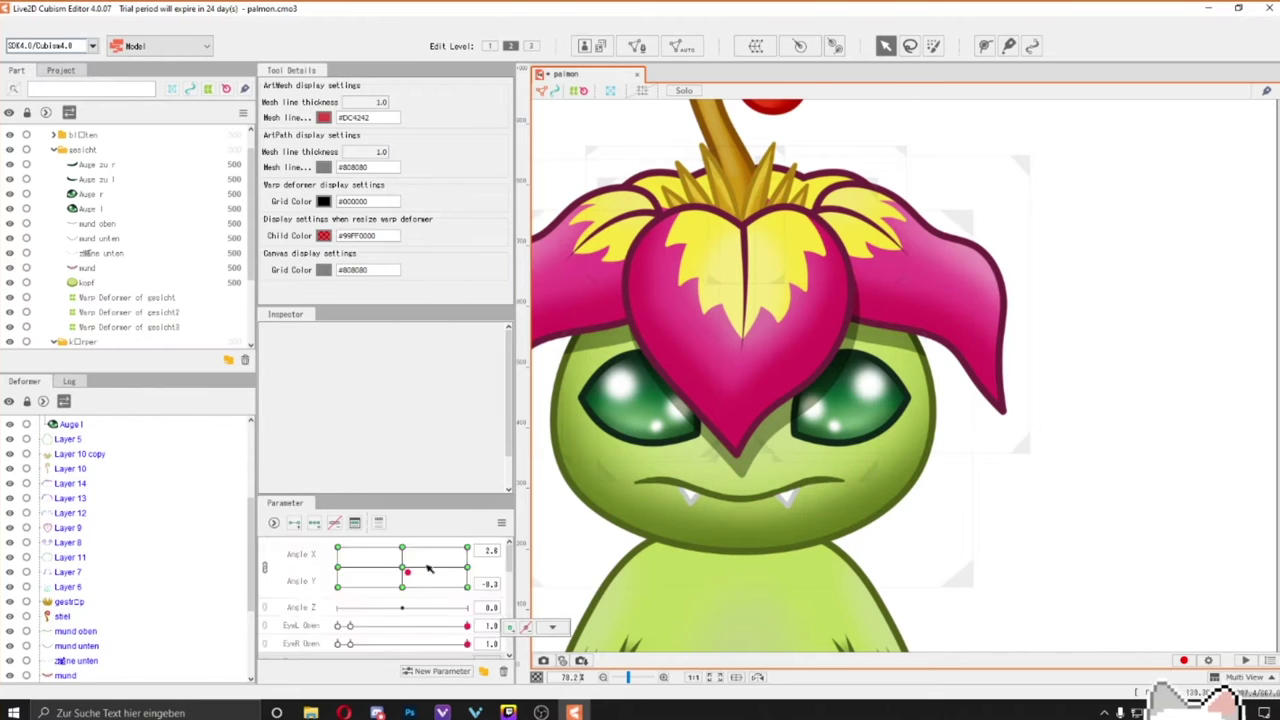
pyautogui.scroll(-3, 418, 590)
pyautogui.scroll(3, 410, 580)
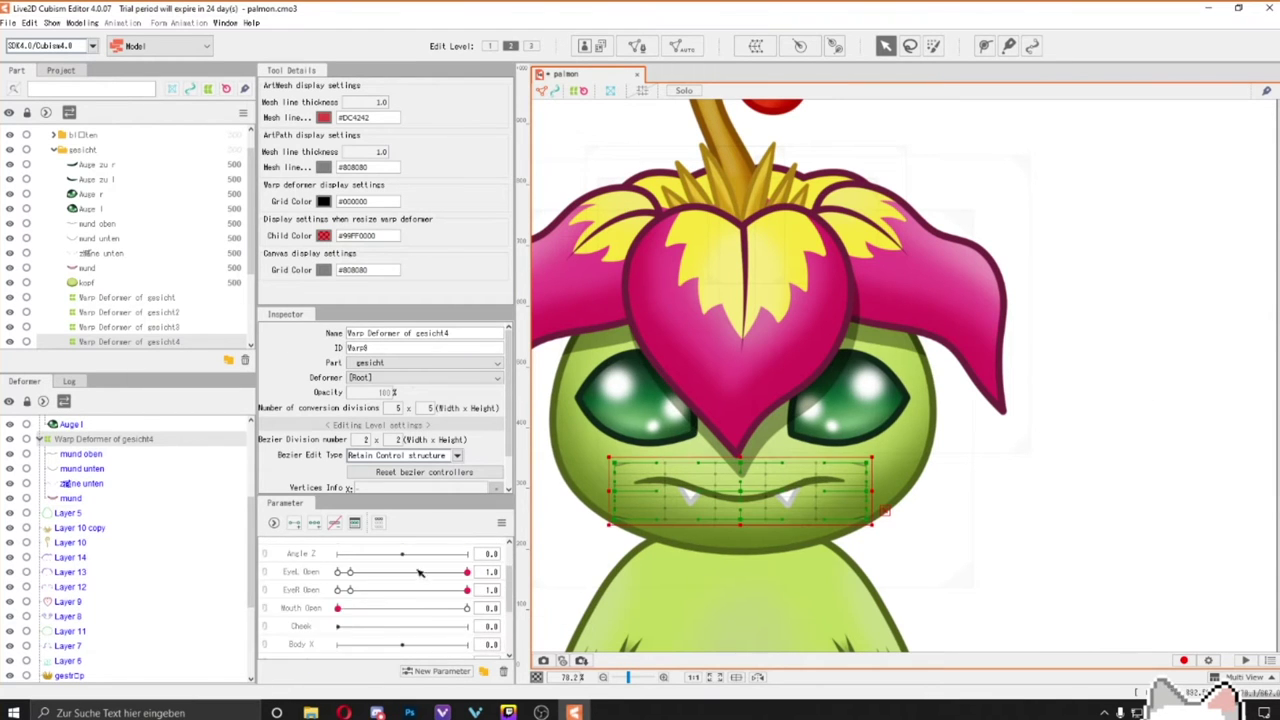
pyautogui.moveTo(408, 568); pyautogui.dragTo(467, 567)
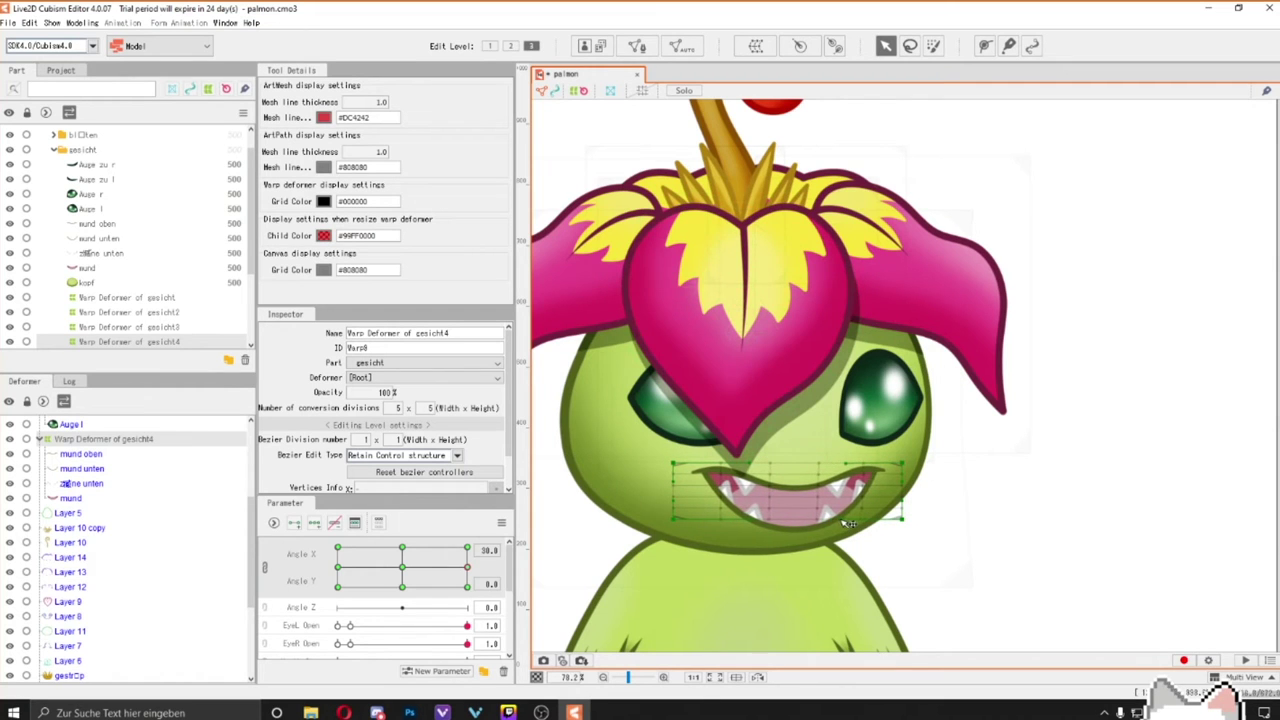
pyautogui.moveTo(467, 567)
pyautogui.mouseDown()
pyautogui.moveTo(338, 567)
pyautogui.moveTo(467, 567)
pyautogui.moveTo(338, 567)
pyautogui.moveTo(402, 586)
pyautogui.mouseUp()
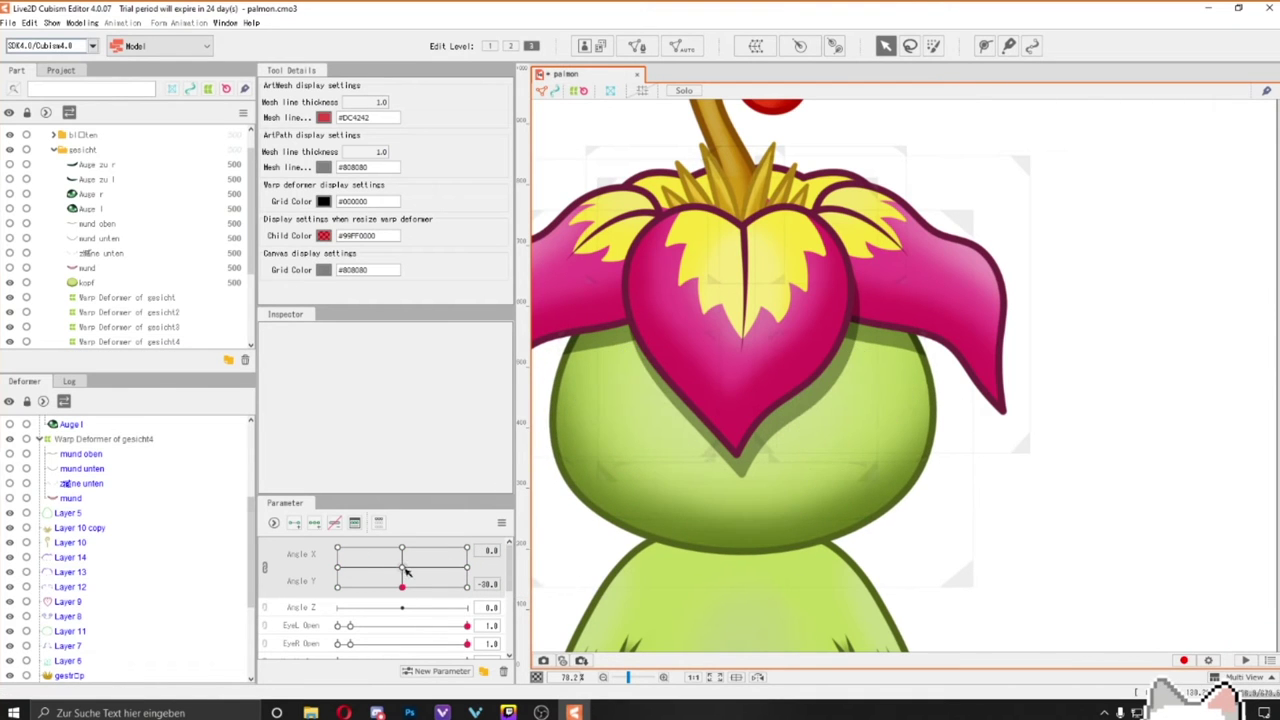
pyautogui.click(125, 297)
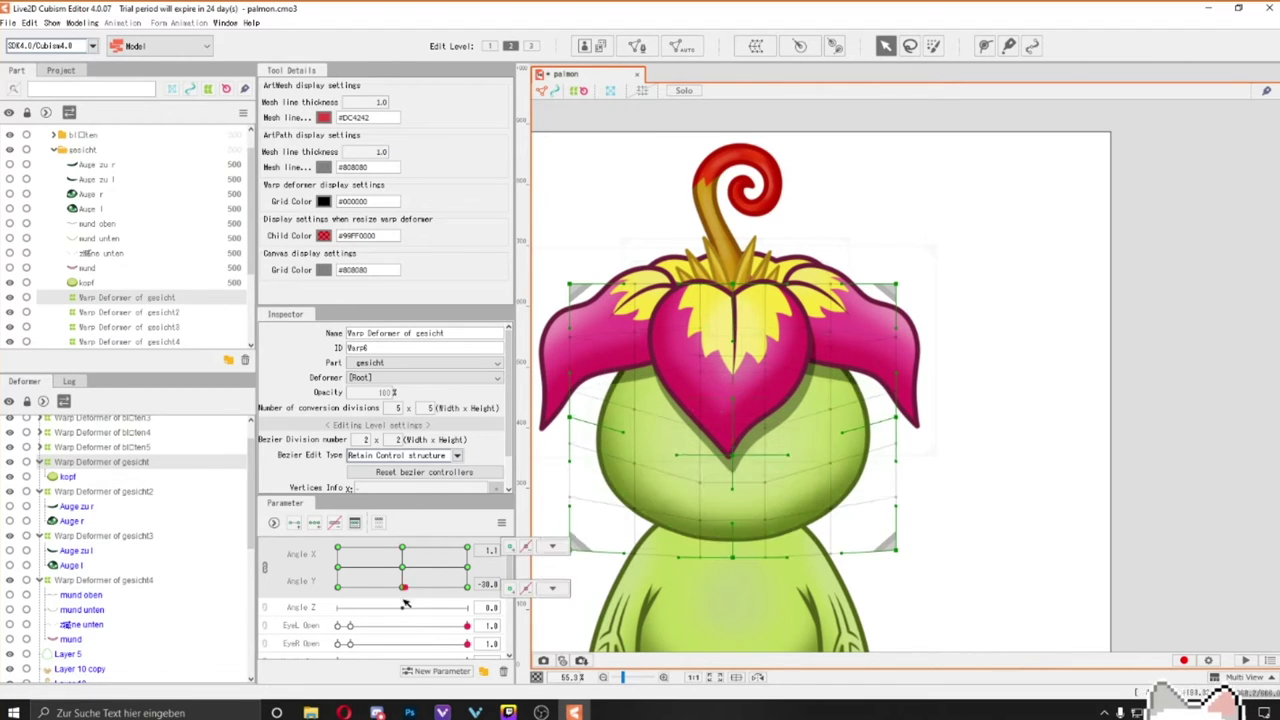
# Select both eye warp deformers and the mouth deformer, then preview the head tilted up.
pyautogui.click(655, 422)
pyautogui.keyDown('shift'); pyautogui.click(805, 430); pyautogui.keyUp('shift')
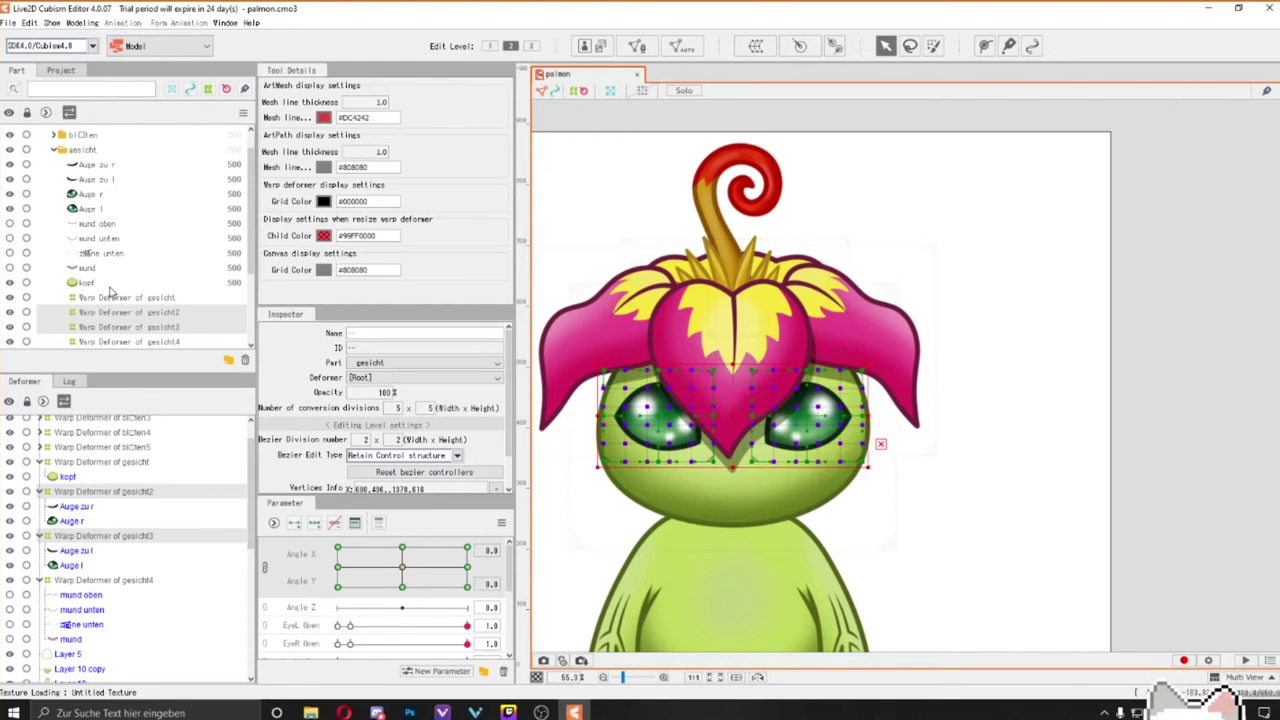
pyautogui.click(110, 580)
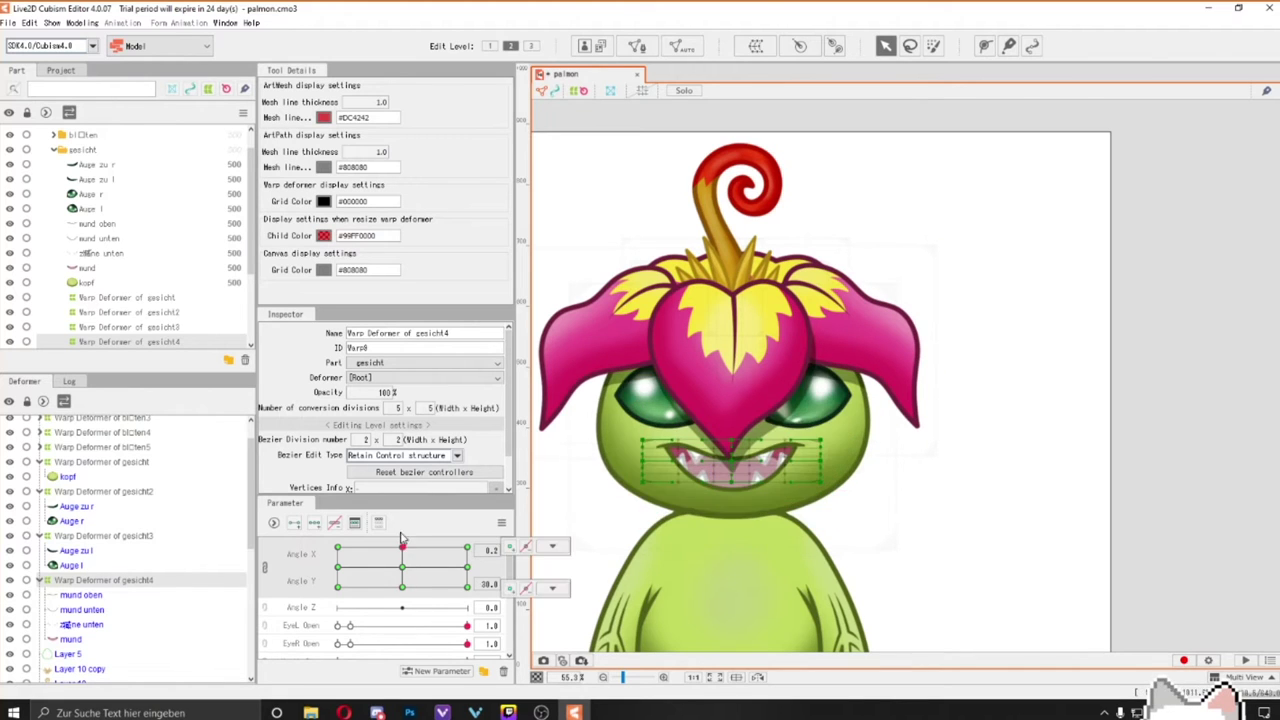
pyautogui.click(403, 570)
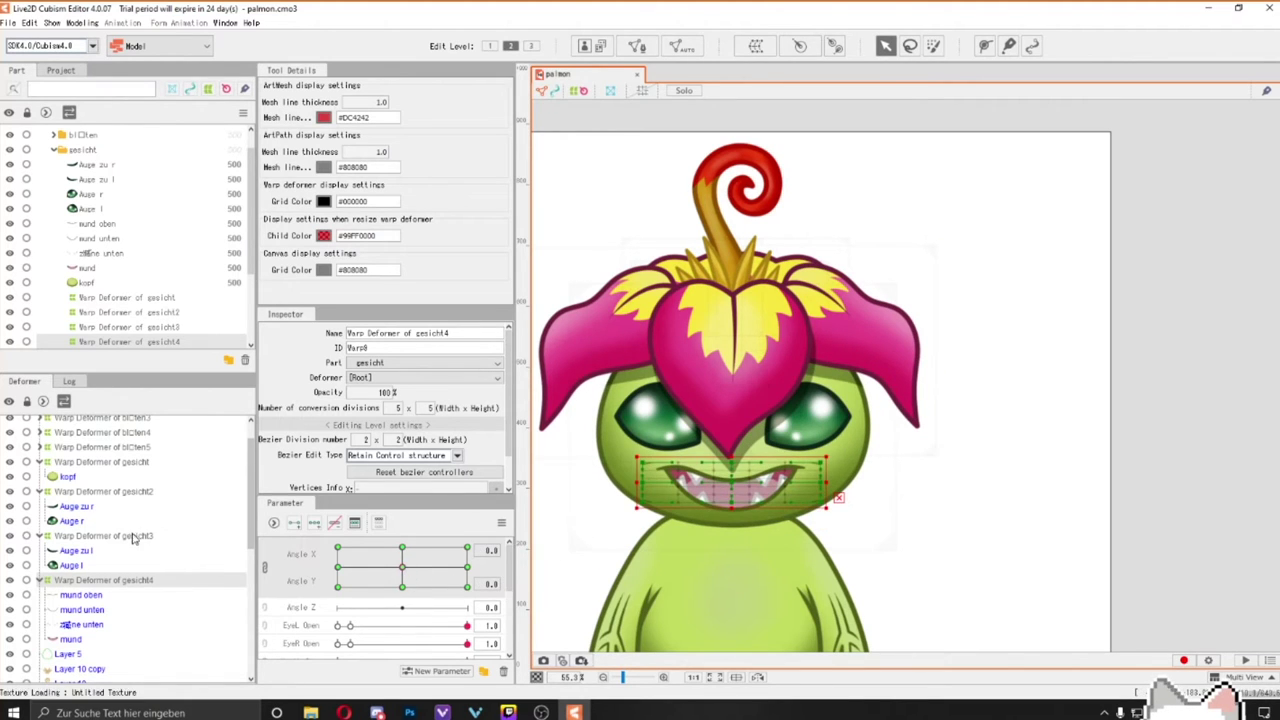
# Select the four face warp deformers and preview them facing forward with the mouth closed.
pyautogui.keyDown('ctrl'); pyautogui.click(133, 536); pyautogui.keyUp('ctrl')
pyautogui.keyDown('ctrl'); pyautogui.click(103, 491); pyautogui.keyUp('ctrl')
pyautogui.keyDown('ctrl'); pyautogui.click(101, 462); pyautogui.keyUp('ctrl')
pyautogui.scroll(-2, 400, 600)
pyautogui.click(403, 608)
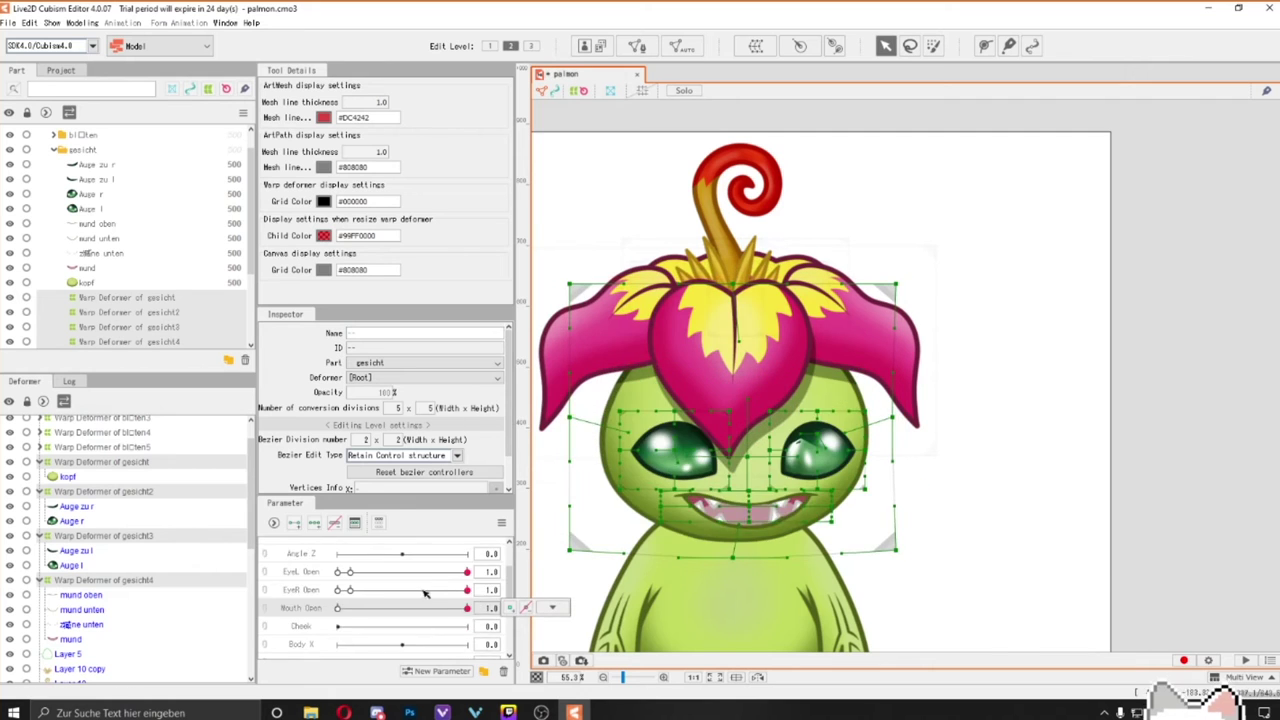
pyautogui.scroll(2, 425, 593)
pyautogui.scroll(5, 744, 444)
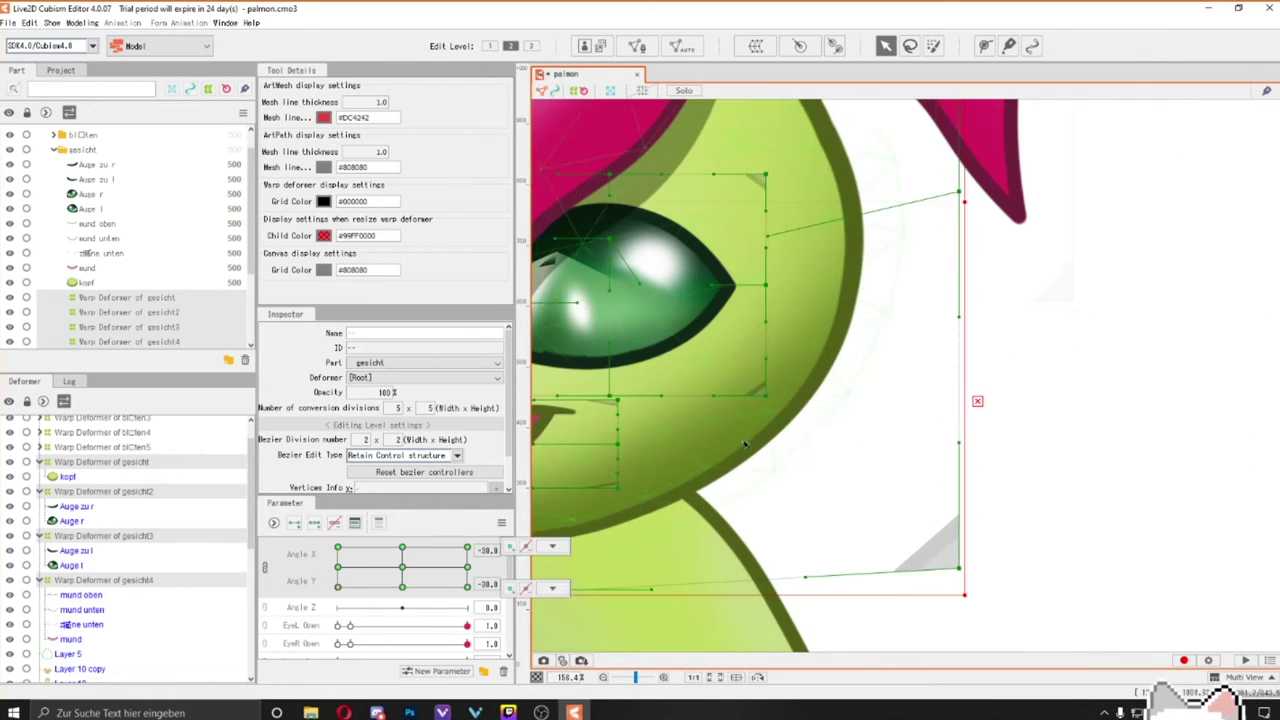
pyautogui.moveTo(744, 444); pyautogui.dragTo(800, 413)
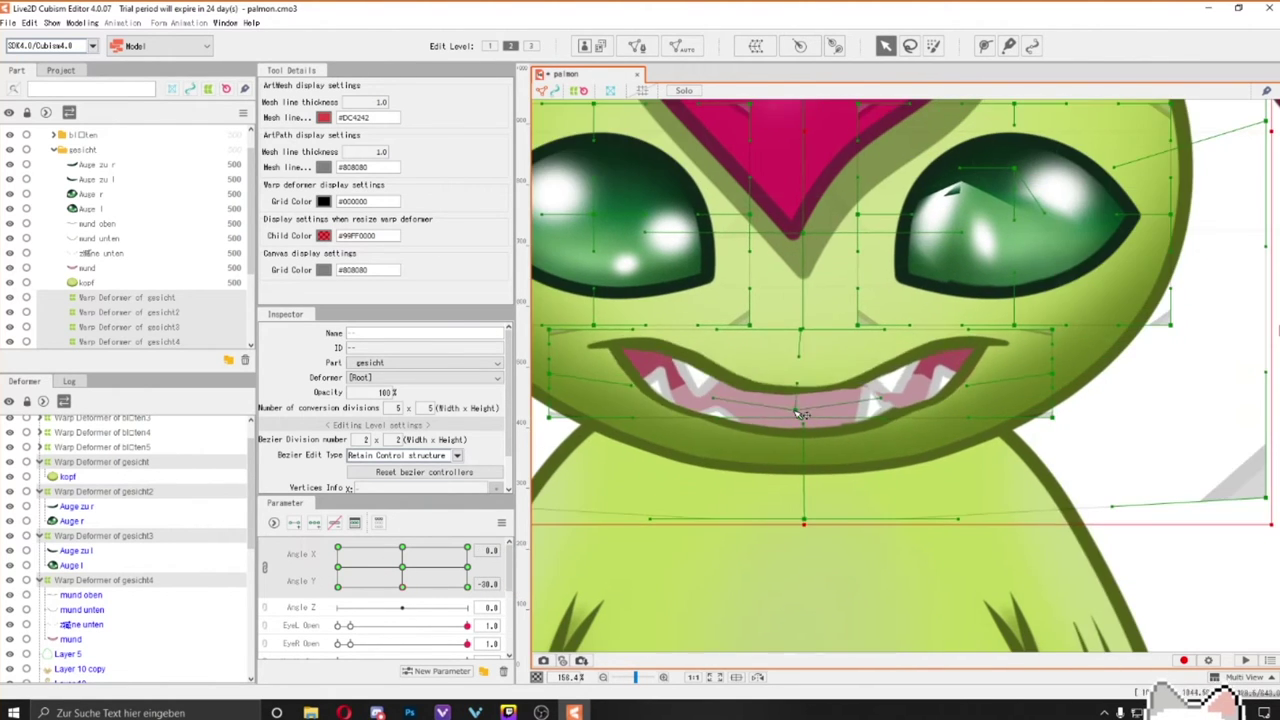
pyautogui.click(415, 590)
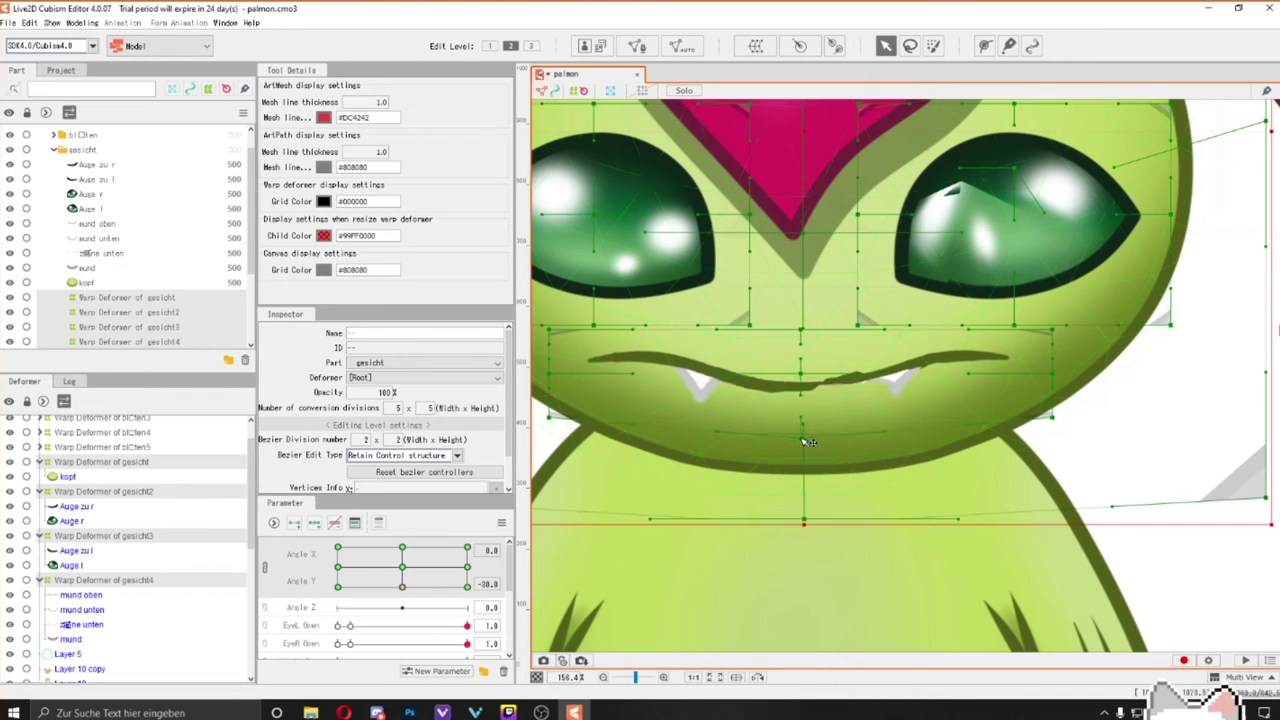
# Reshape the upper and lower lip meshes at Angle X 30 and Angle X -30.
pyautogui.click(800, 372)
pyautogui.scroll(3, 800, 372)
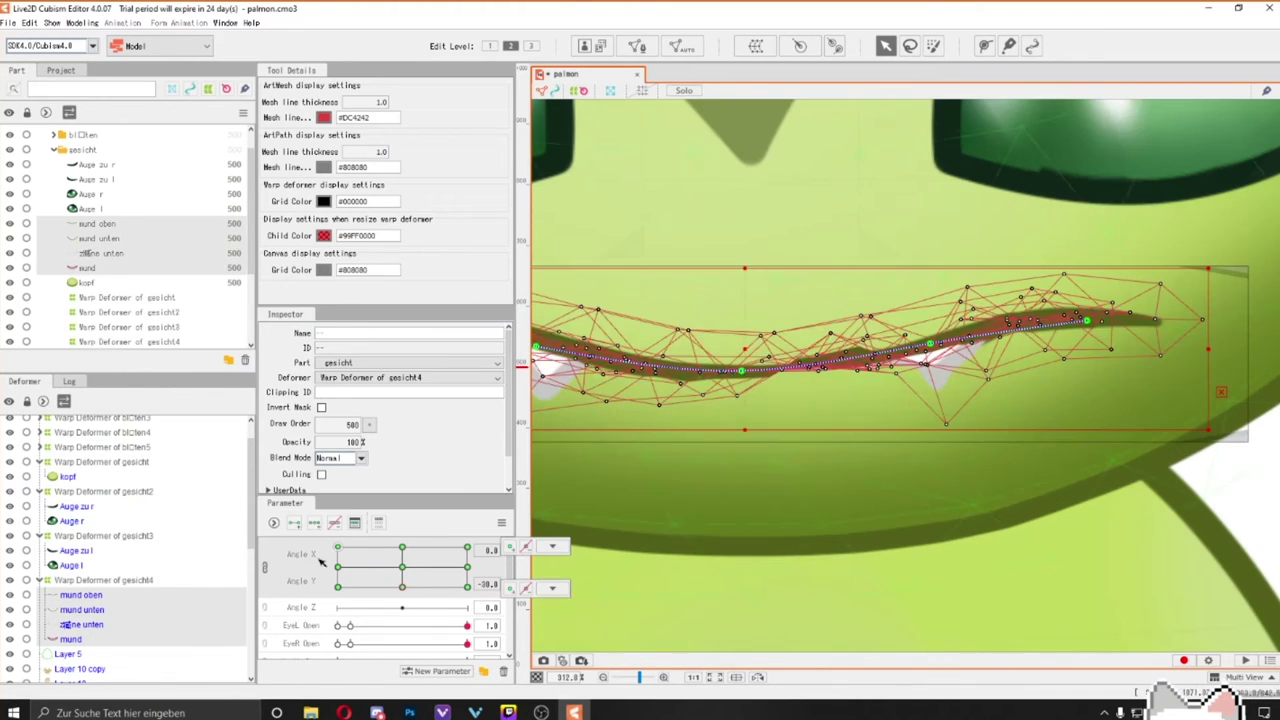
pyautogui.click(81, 594)
pyautogui.click(141, 609)
pyautogui.click(895, 391)
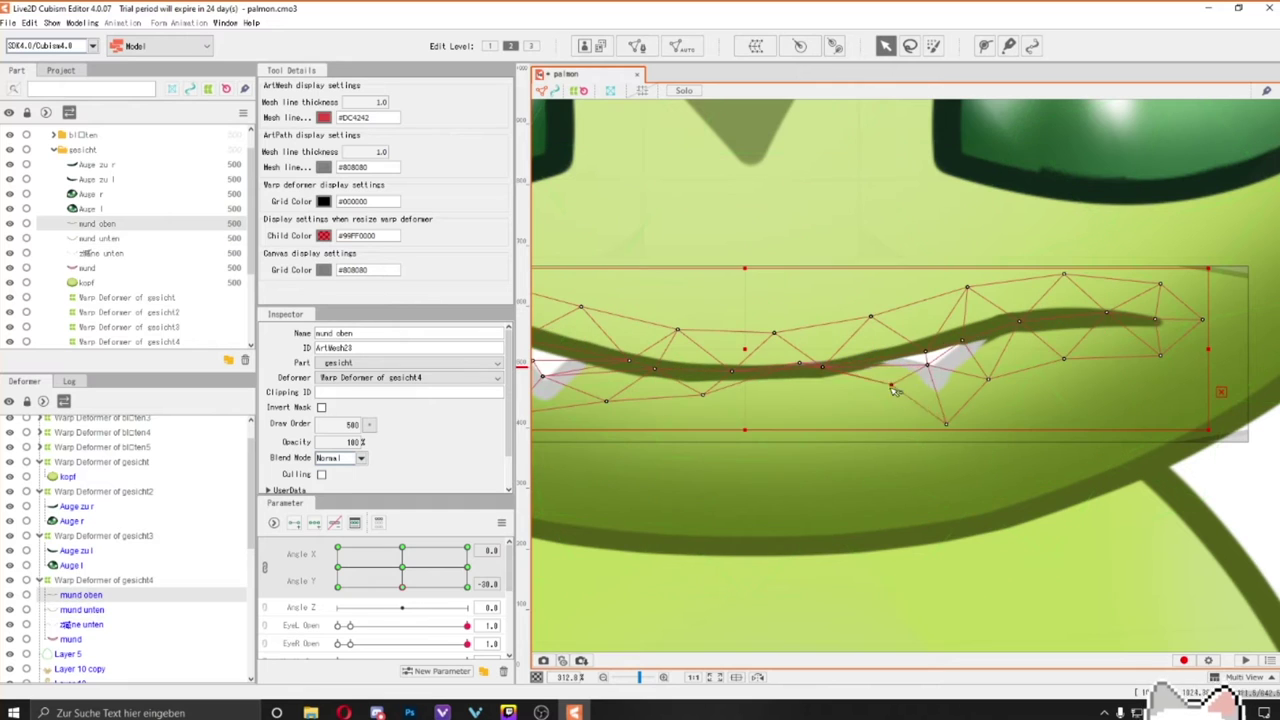
pyautogui.moveTo(872, 370); pyautogui.dragTo(1083, 375)
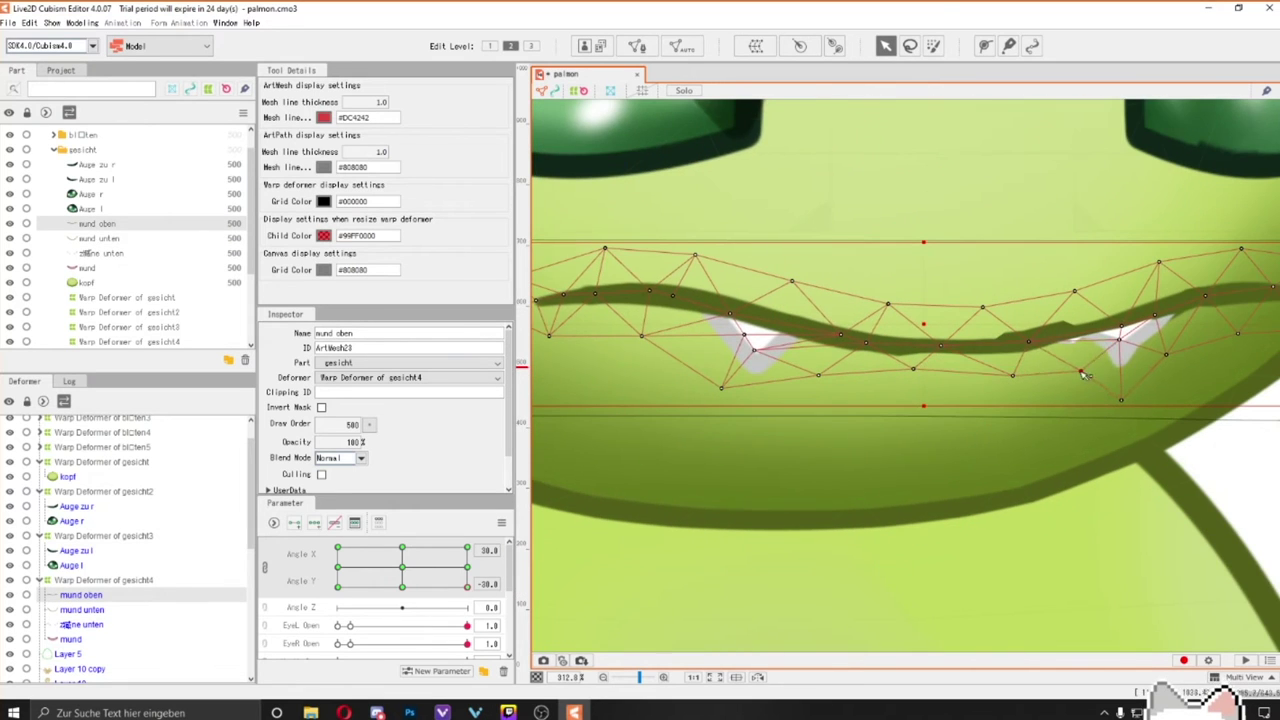
pyautogui.click(82, 609)
pyautogui.moveTo(467, 585); pyautogui.dragTo(337, 585)
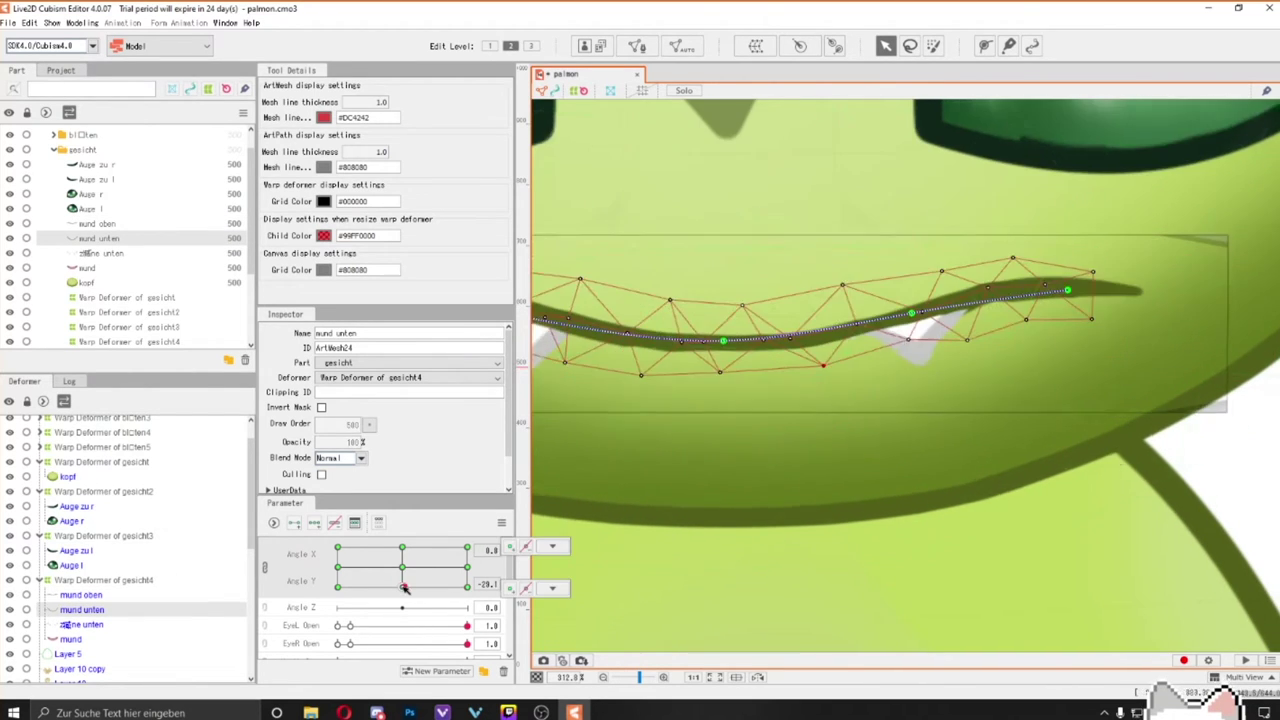
# Adjust the inner mouth, lower teeth and lower lip meshes with the mouth partly open and head lowered.
pyautogui.click(831, 349)
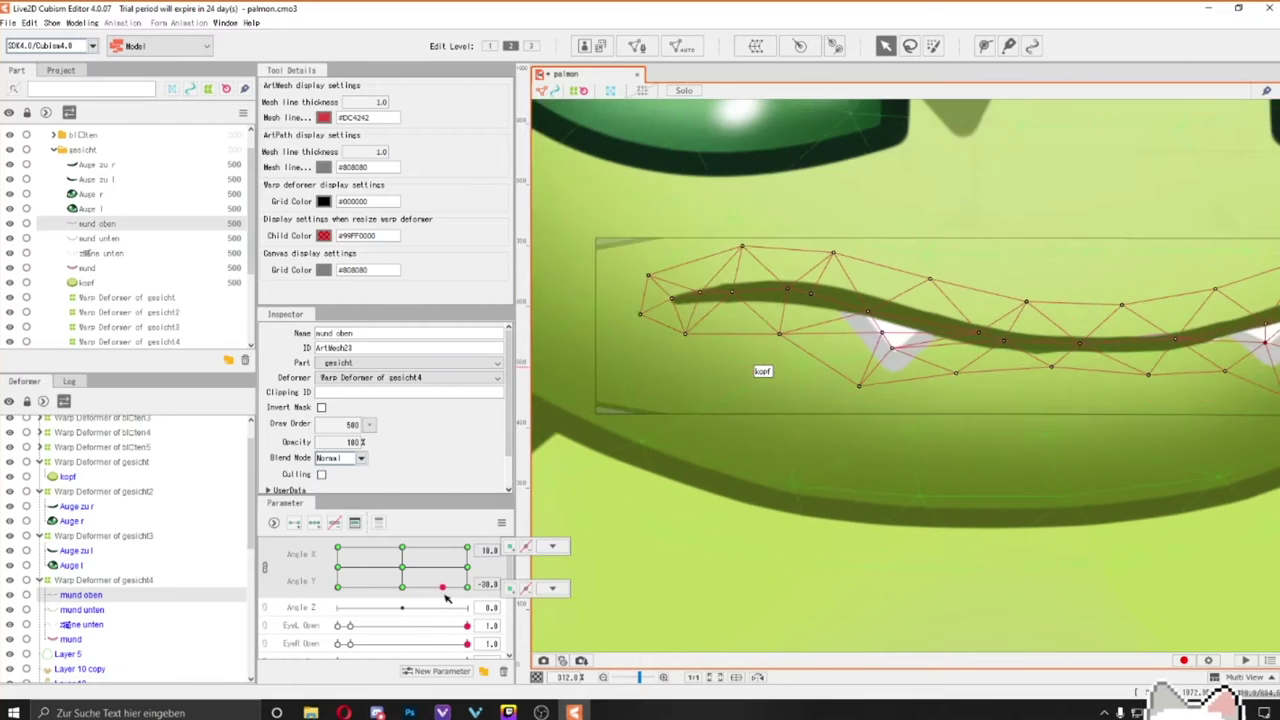
pyautogui.scroll(2, 1014, 395)
pyautogui.scroll(-5, 1014, 393)
pyautogui.scroll(-2, 400, 600)
pyautogui.moveTo(337, 608); pyautogui.dragTo(424, 608)
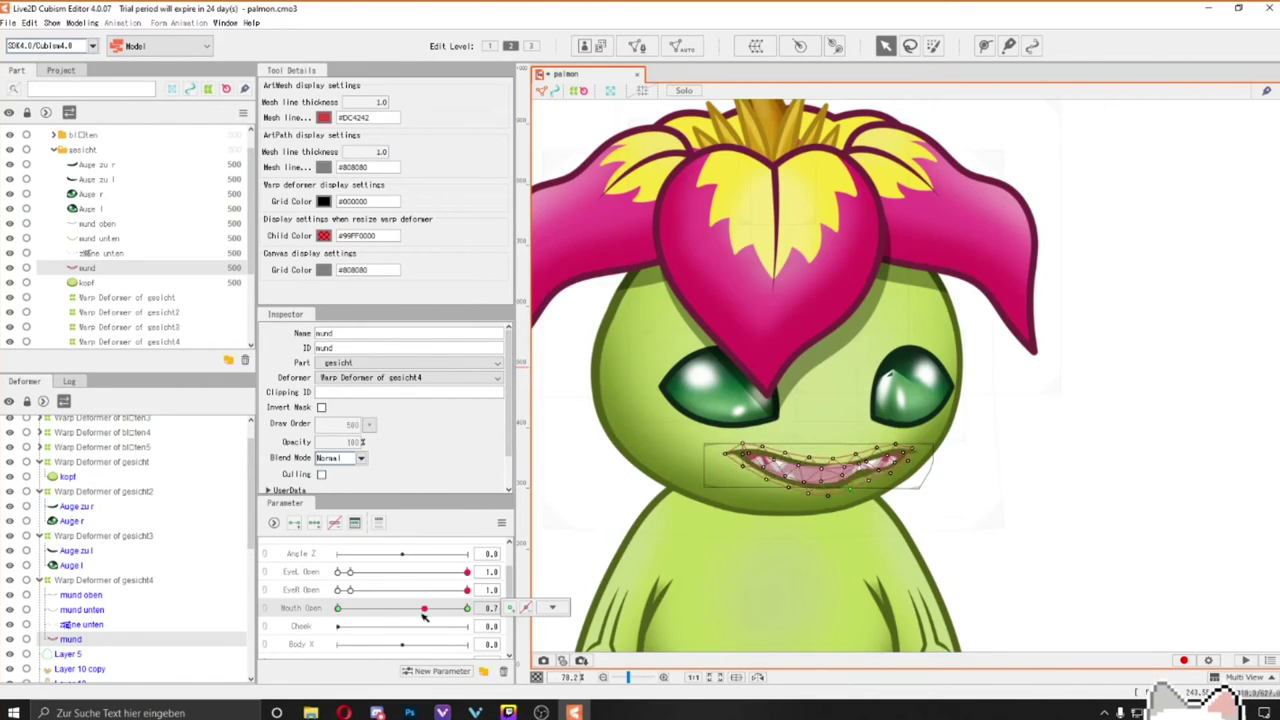
pyautogui.scroll(3, 424, 617)
pyautogui.scroll(3, 820, 470)
pyautogui.click(857, 290)
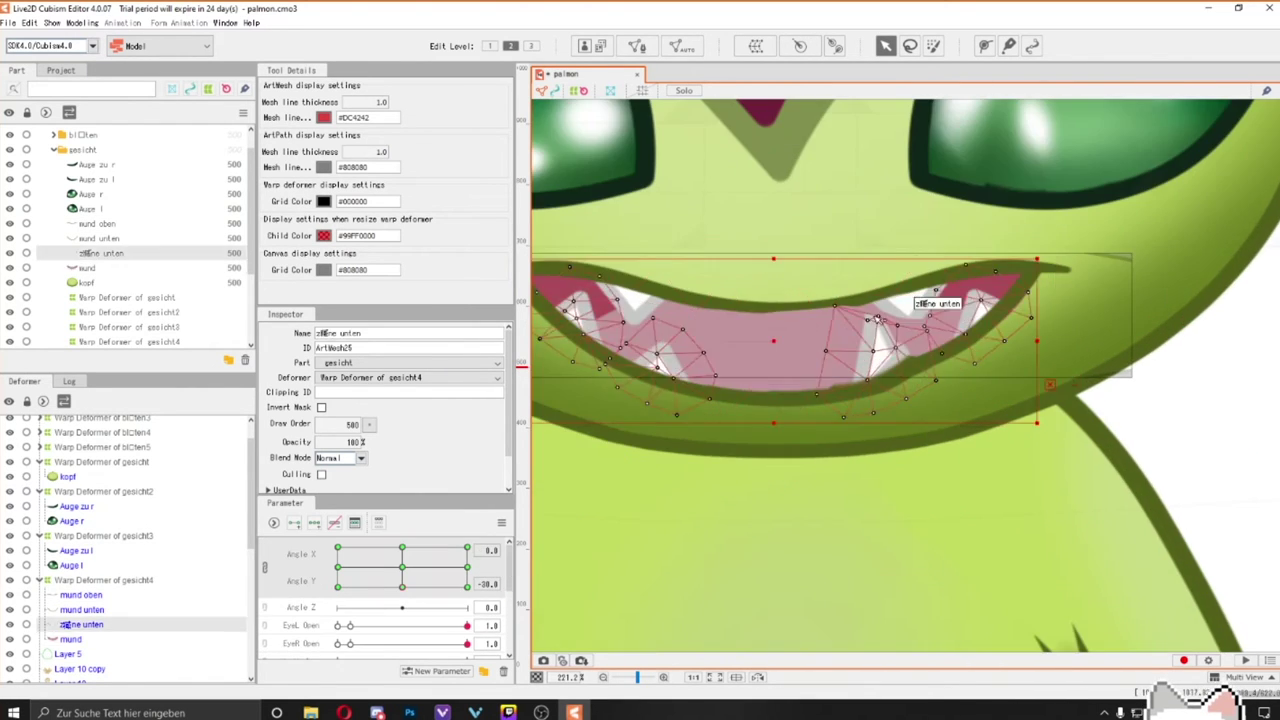
pyautogui.scroll(2, 831, 380)
pyautogui.scroll(-4, 831, 380)
pyautogui.scroll(-2, 831, 380)
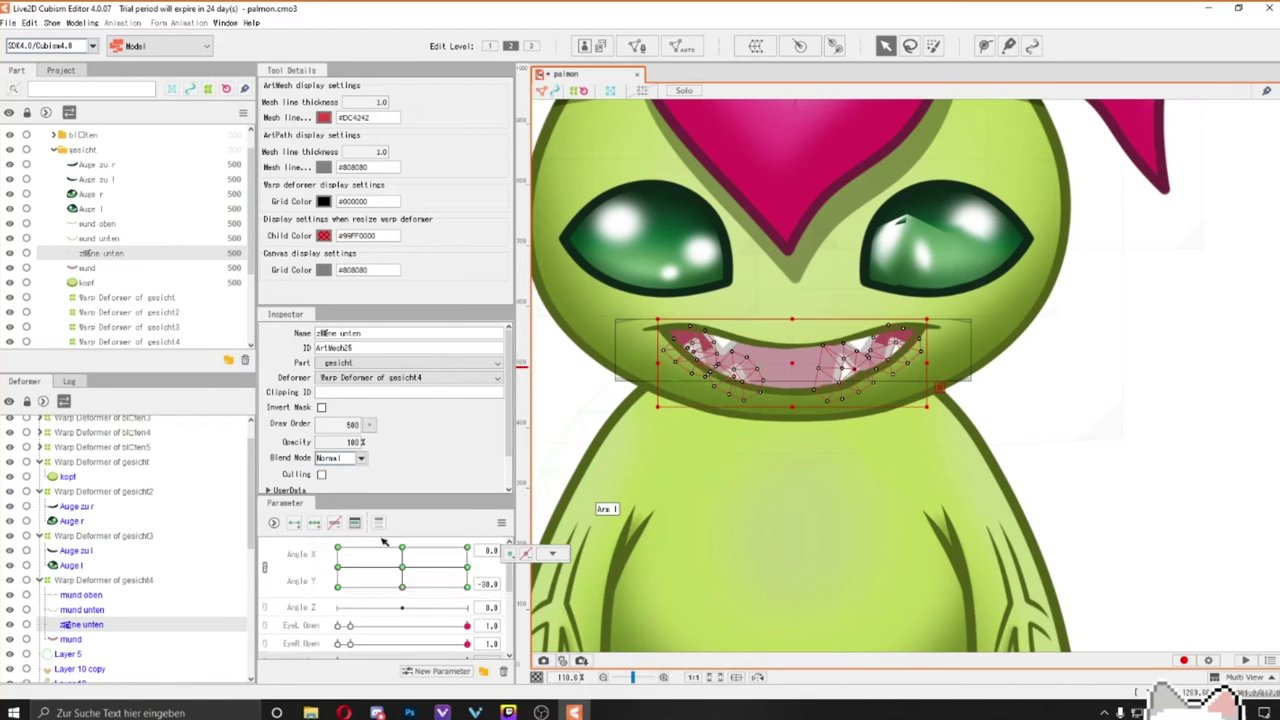
pyautogui.scroll(-2, 400, 600)
pyautogui.keyDown('shift'); pyautogui.click(108, 602); pyautogui.keyUp('shift')
pyautogui.scroll(3, 400, 600)
pyautogui.moveTo(402, 567)
pyautogui.mouseDown()
pyautogui.moveTo(437, 598)
pyautogui.moveTo(437, 572)
pyautogui.moveTo(402, 587)
pyautogui.mouseUp()
# Reshape the right eye's warp deformer (gesicht2) for the diagonal head poses, then face forward.
pyautogui.click(943, 243)
pyautogui.scroll(3, 930, 280)
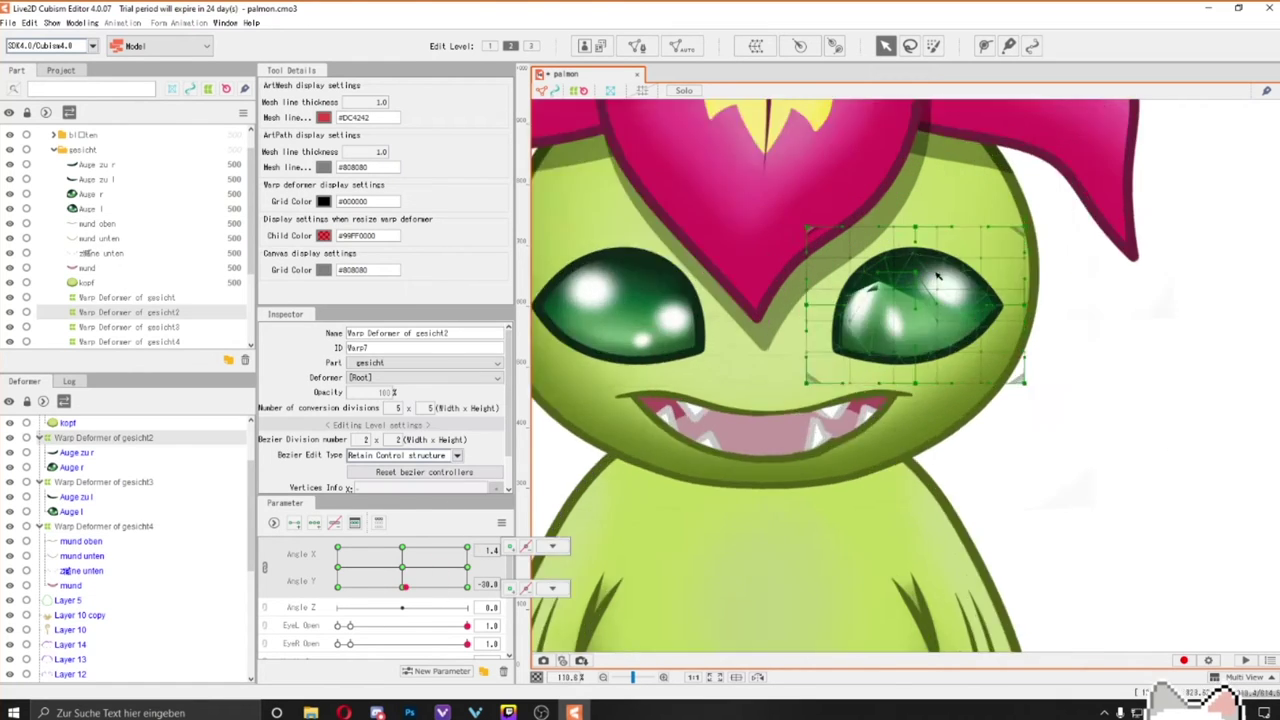
pyautogui.scroll(2, 870, 423)
pyautogui.scroll(-5, 870, 423)
pyautogui.scroll(8, 870, 423)
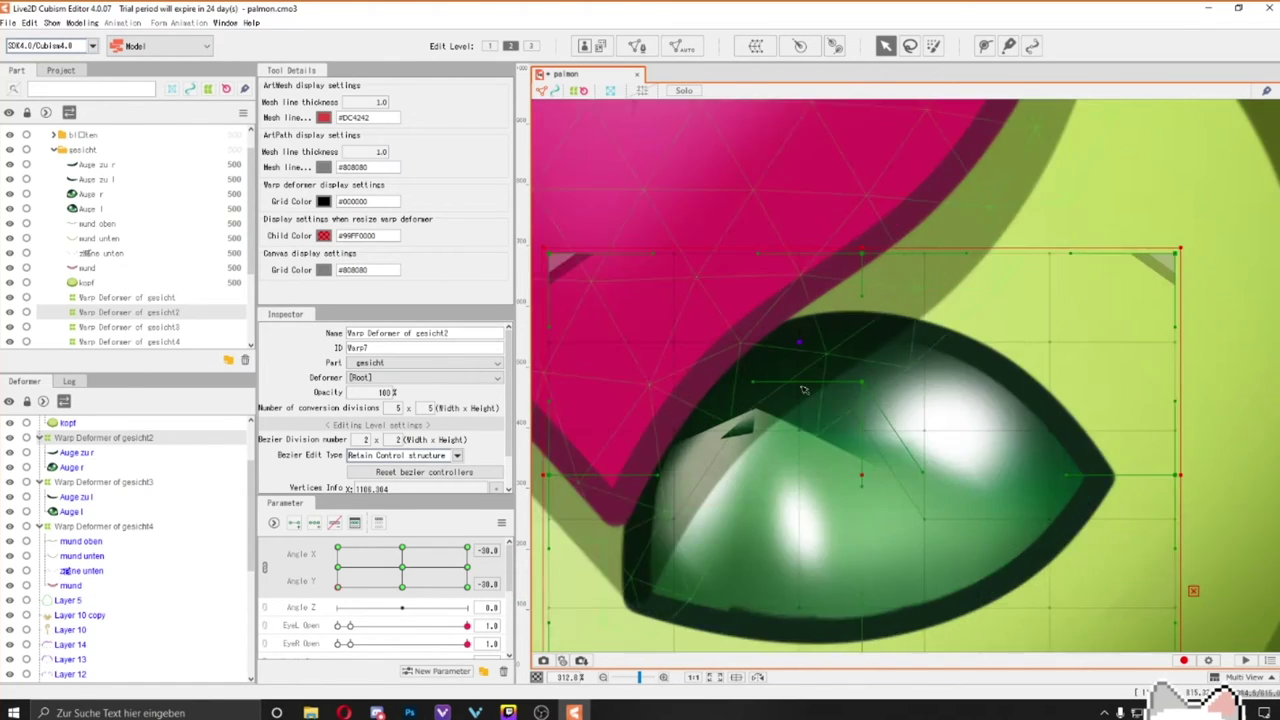
pyautogui.click(72, 555)
pyautogui.click(130, 526)
pyautogui.scroll(-5, 900, 420)
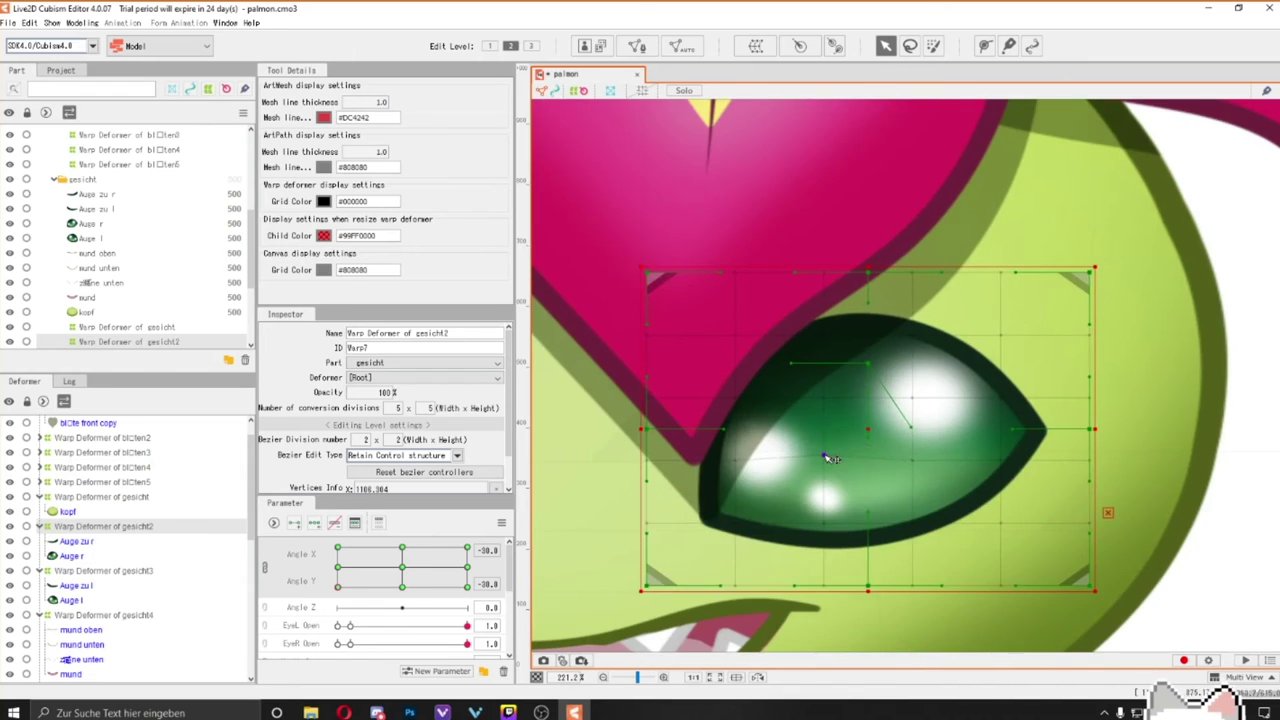
pyautogui.scroll(-4, 1008, 405)
pyautogui.scroll(1, 1008, 405)
# Adjust the mouth's warp deformer (gesicht4) grid for Angle Y -30 and 30.
pyautogui.scroll(1, 1086, 337)
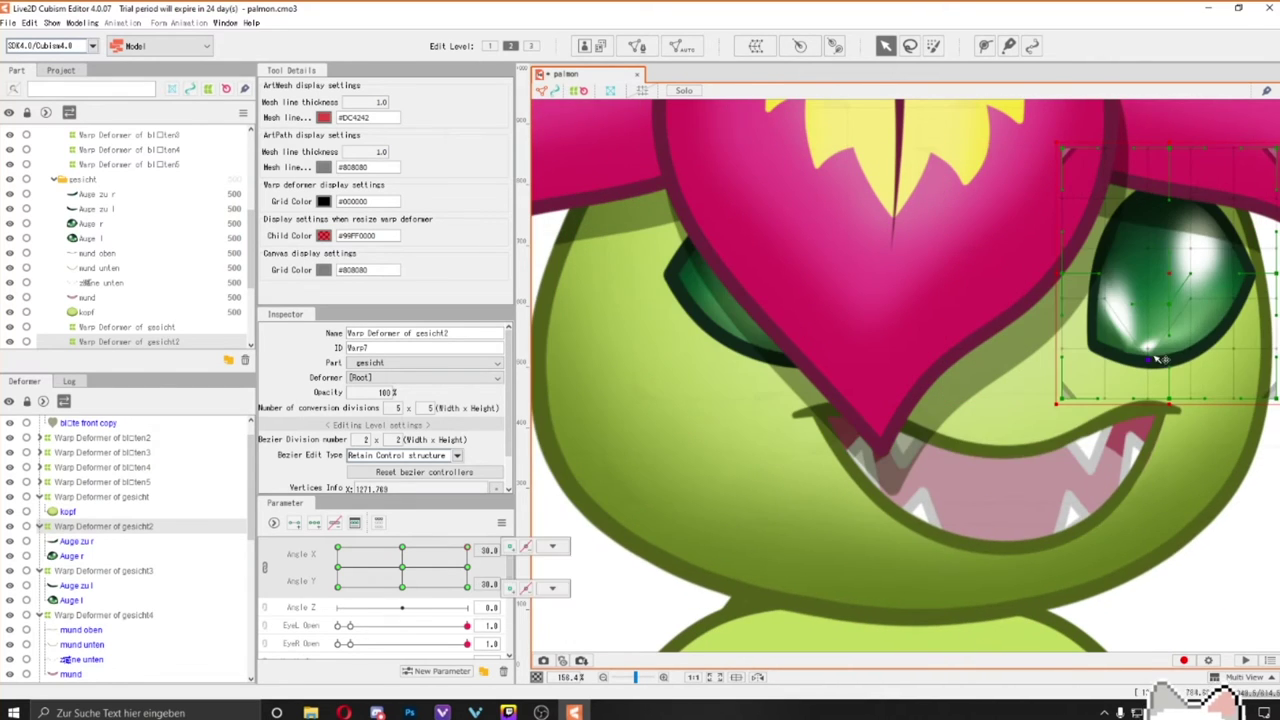
pyautogui.moveTo(474, 556)
pyautogui.mouseDown()
pyautogui.moveTo(402, 567)
pyautogui.moveTo(467, 587)
pyautogui.mouseUp()
pyautogui.scroll(-3, 700, 450)
pyautogui.click(104, 615)
pyautogui.scroll(3, 632, 535)
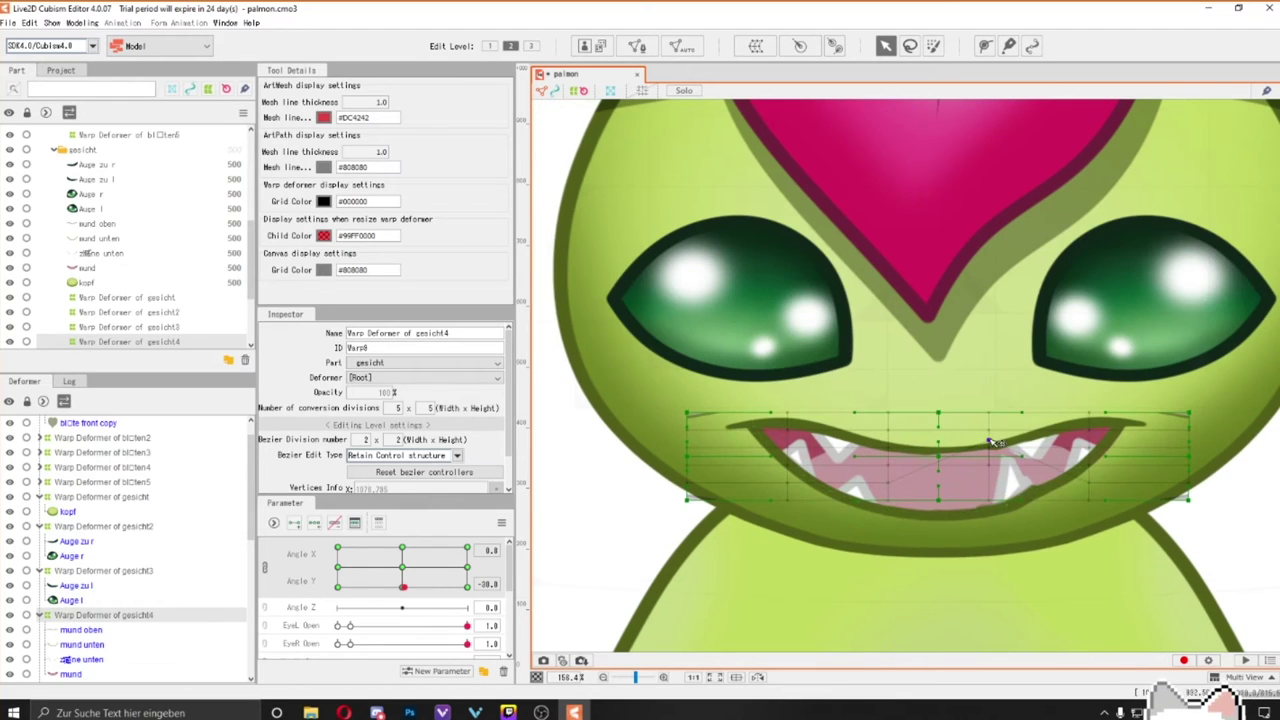
pyautogui.scroll(-1, 1101, 488)
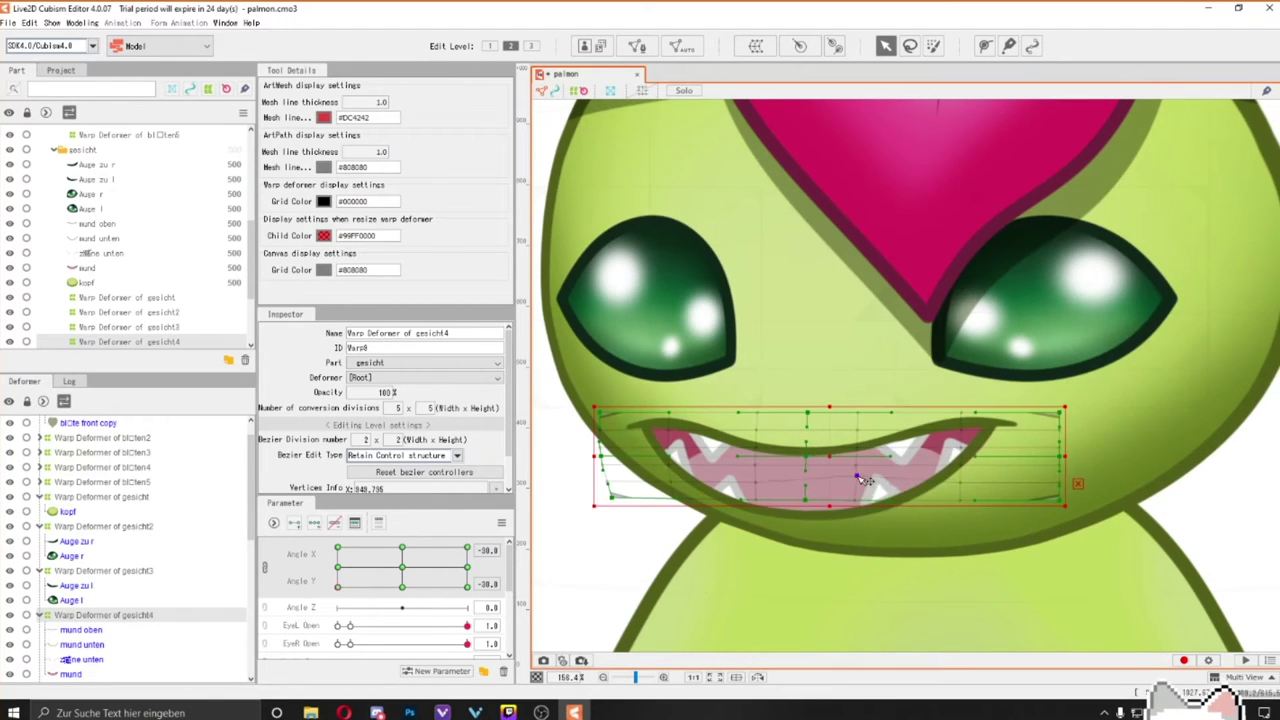
pyautogui.scroll(-1, 1101, 488)
pyautogui.scroll(-2, 1101, 488)
pyautogui.scroll(-5, 381, 603)
# Edit the upper lip, lower lip and inner mouth vertices across Mouth Open 0 and 1.
pyautogui.scroll(2, 381, 603)
pyautogui.click(81, 630)
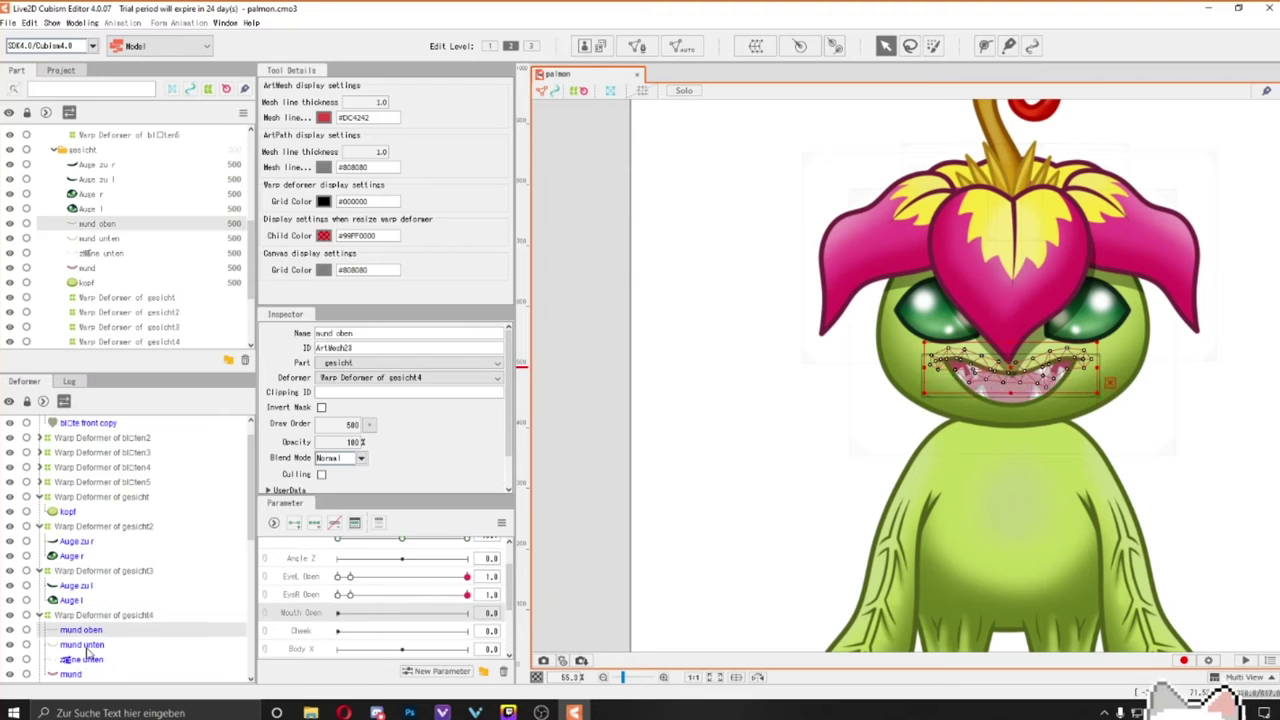
pyautogui.scroll(4, 785, 472)
pyautogui.click(785, 472)
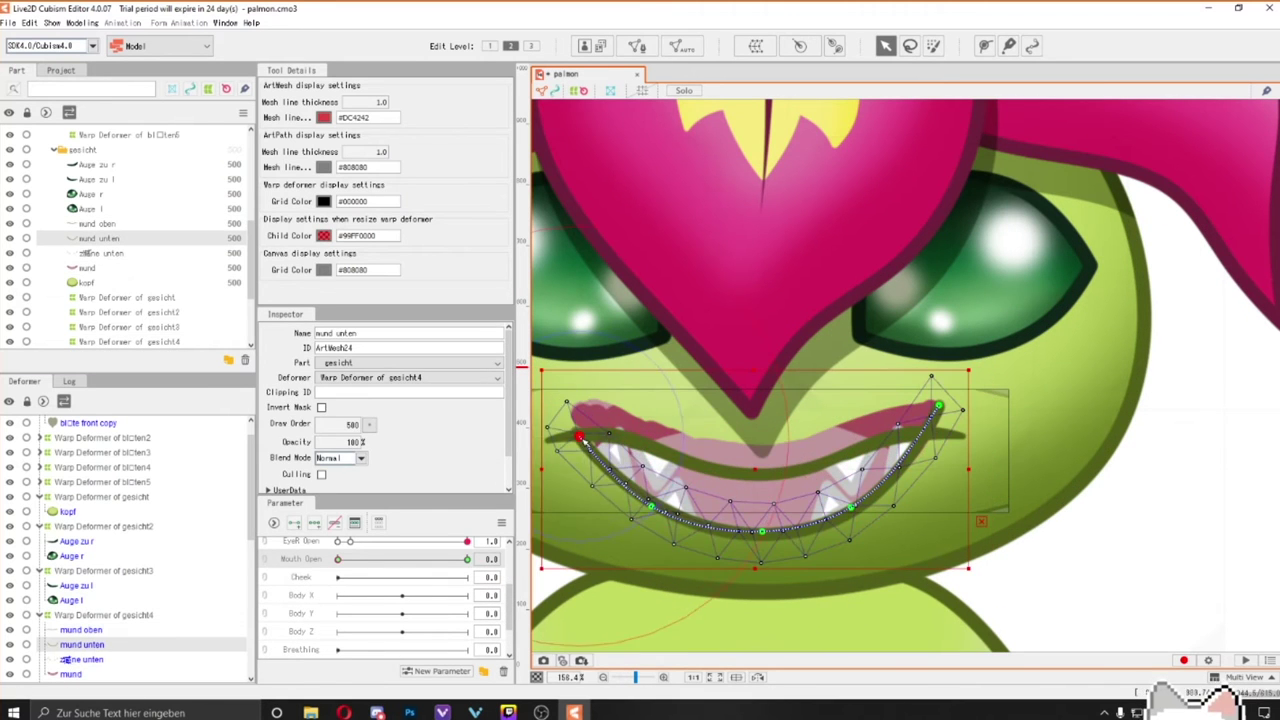
pyautogui.scroll(4, 953, 422)
pyautogui.scroll(-2, 953, 422)
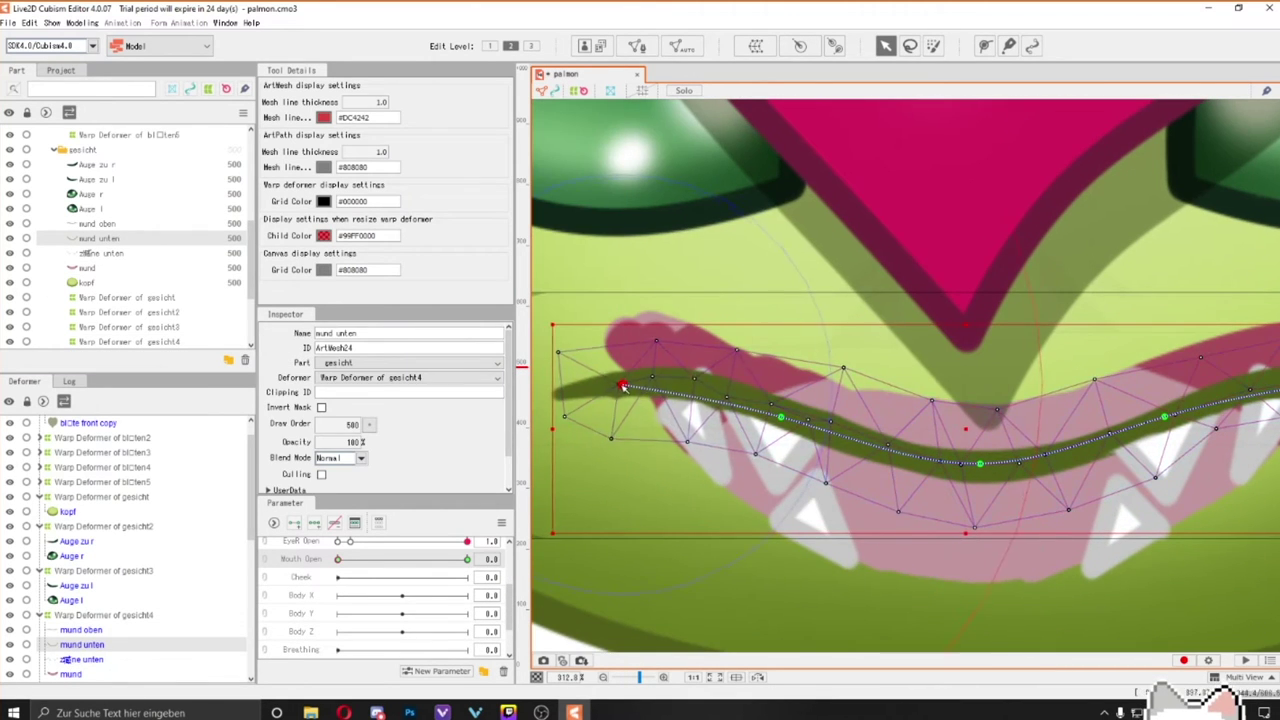
pyautogui.click(645, 371)
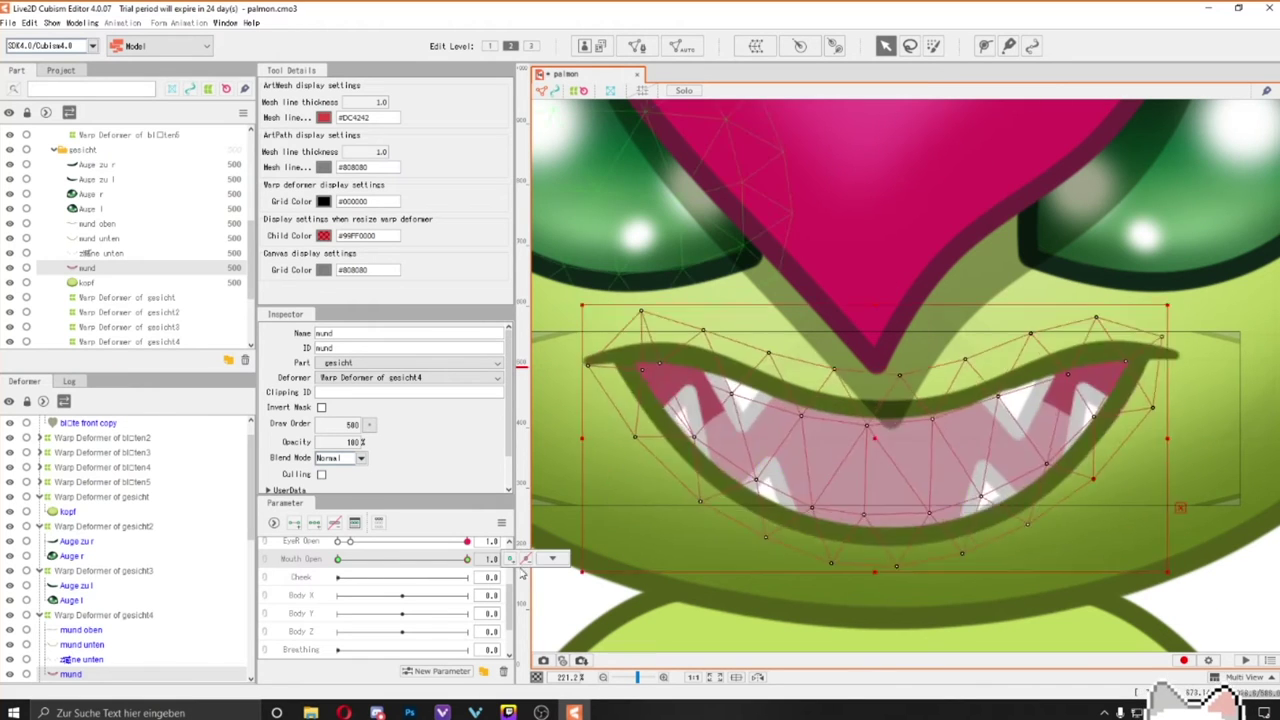
# Fit the lower teeth (Zähne unten) to the lip line and deepen the lower lip's open curve.
pyautogui.click(1012, 447)
pyautogui.scroll(2, 886, 387)
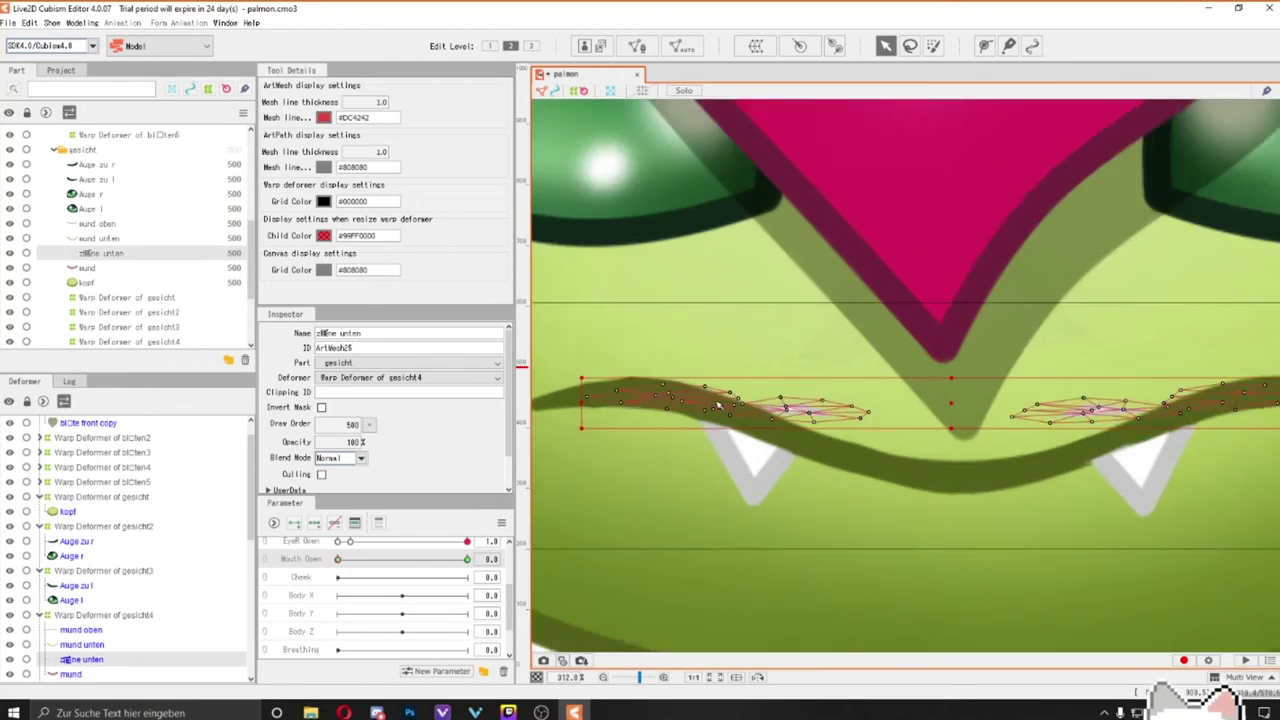
pyautogui.scroll(2, 924, 436)
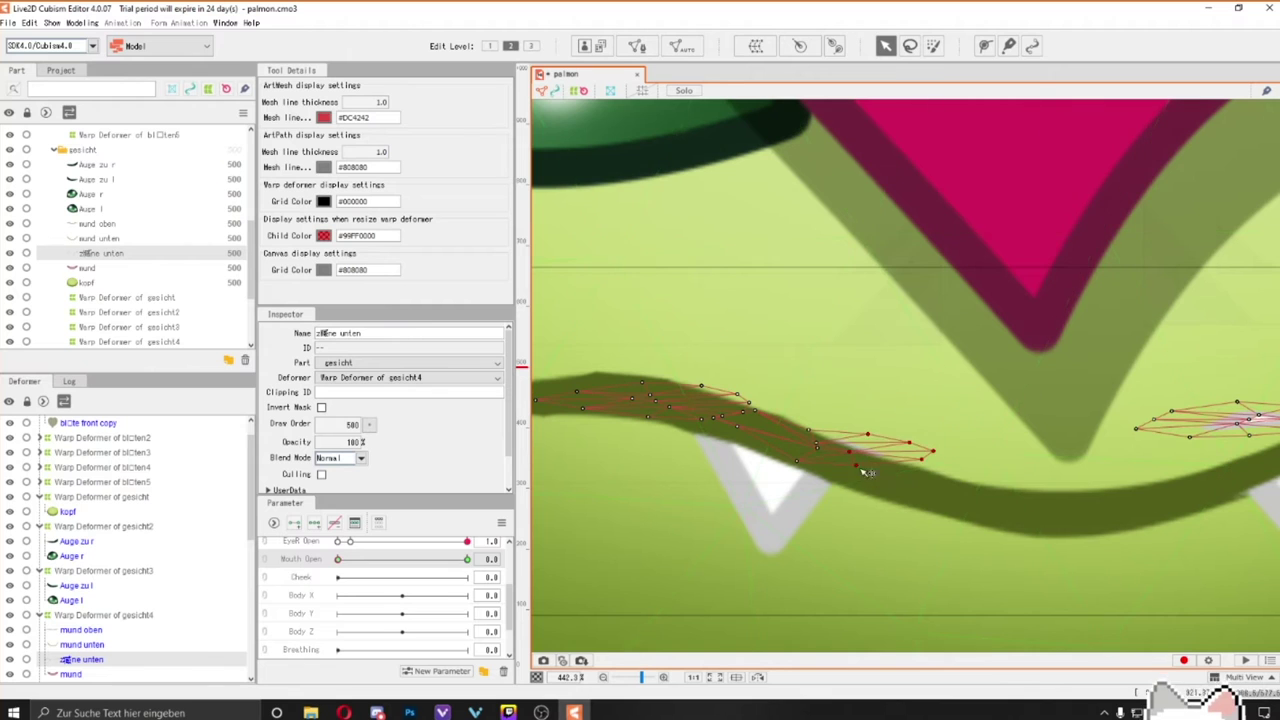
pyautogui.hscroll(5, 716, 432)
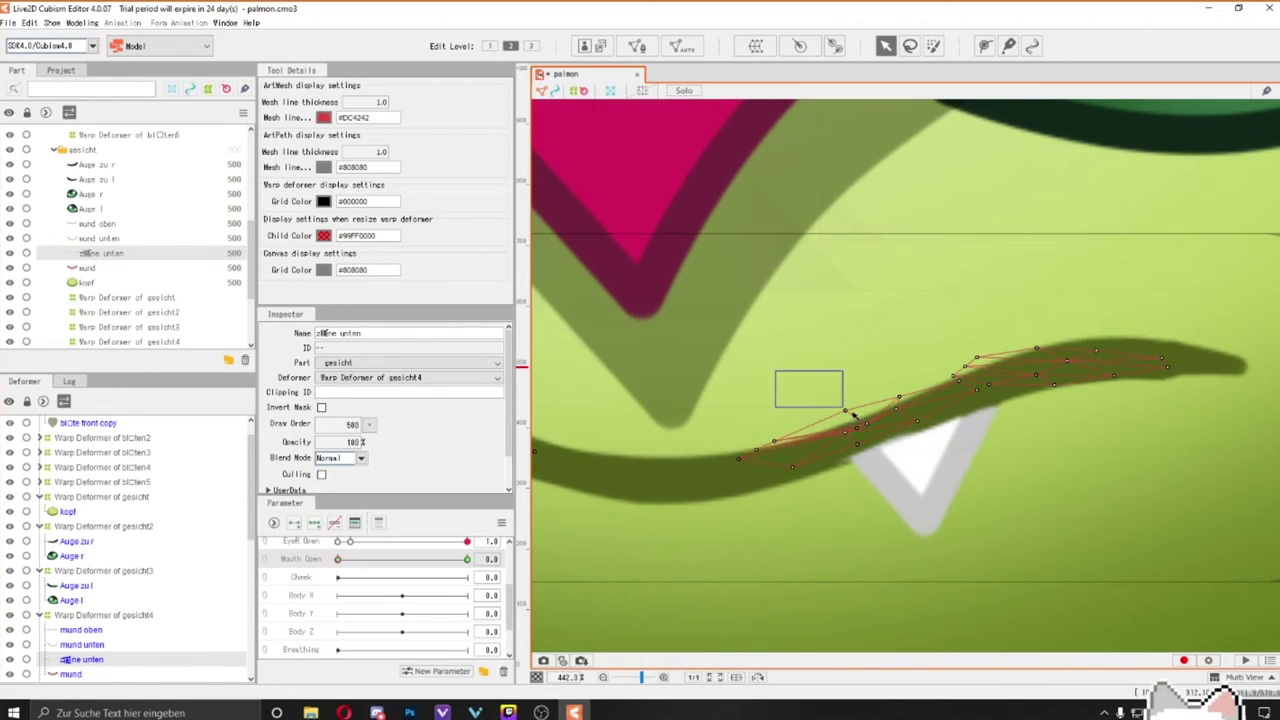
pyautogui.scroll(-10, 900, 414)
pyautogui.scroll(5, 930, 300)
pyautogui.click(82, 644)
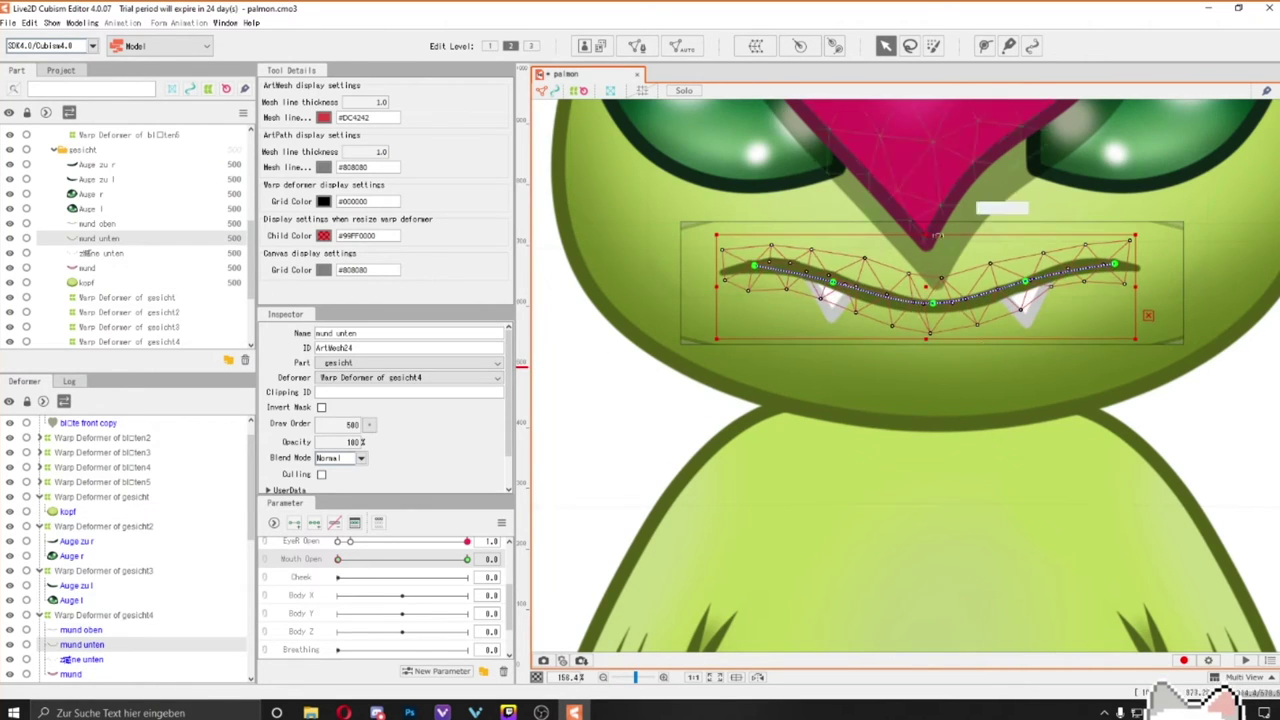
pyautogui.scroll(3, 390, 590)
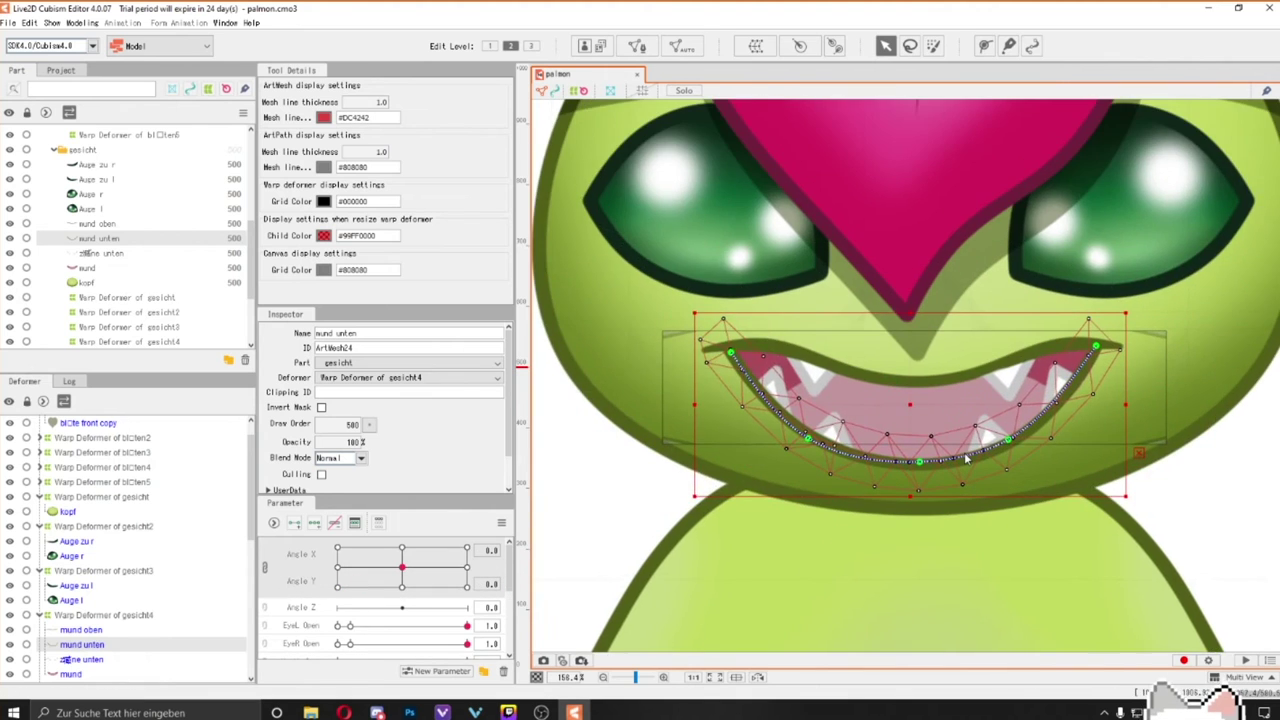
pyautogui.scroll(-6, 900, 400)
pyautogui.scroll(1, 830, 361)
# Reshape the Blüten petal warp deformers, shifting the front petals slightly left.
pyautogui.click(830, 361)
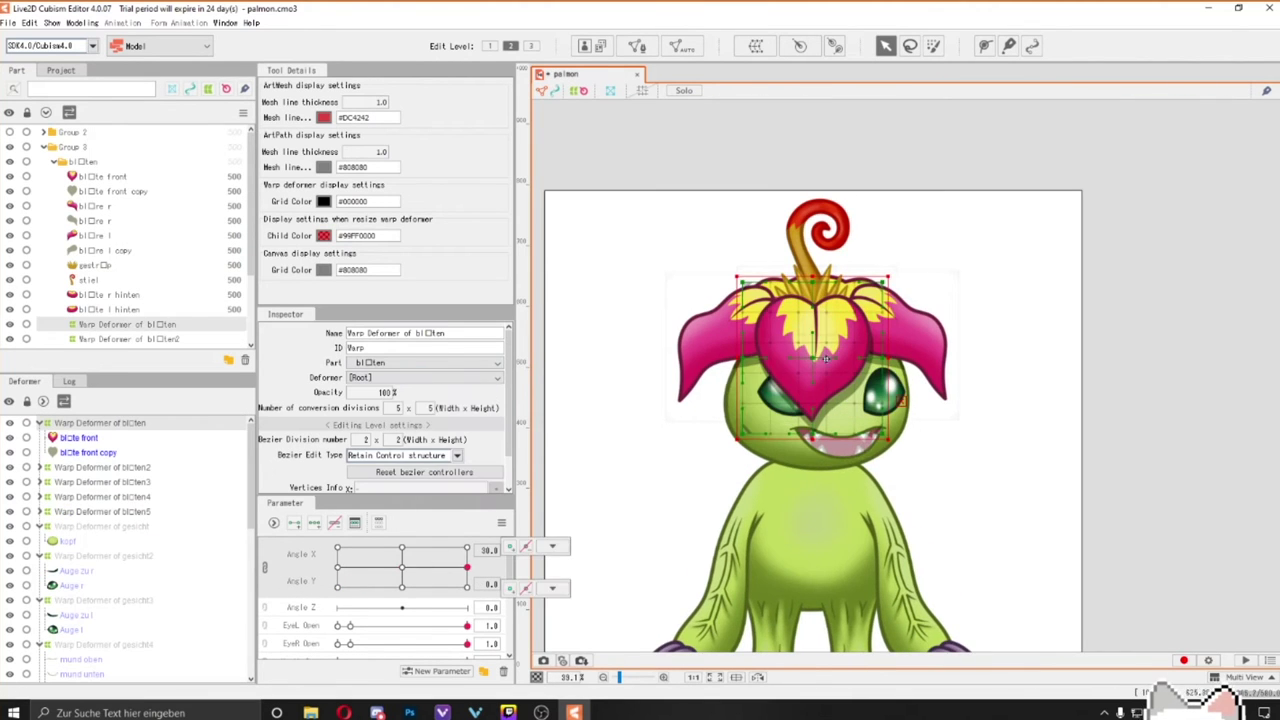
pyautogui.scroll(1, 830, 361)
pyautogui.moveTo(924, 364); pyautogui.dragTo(851, 357)
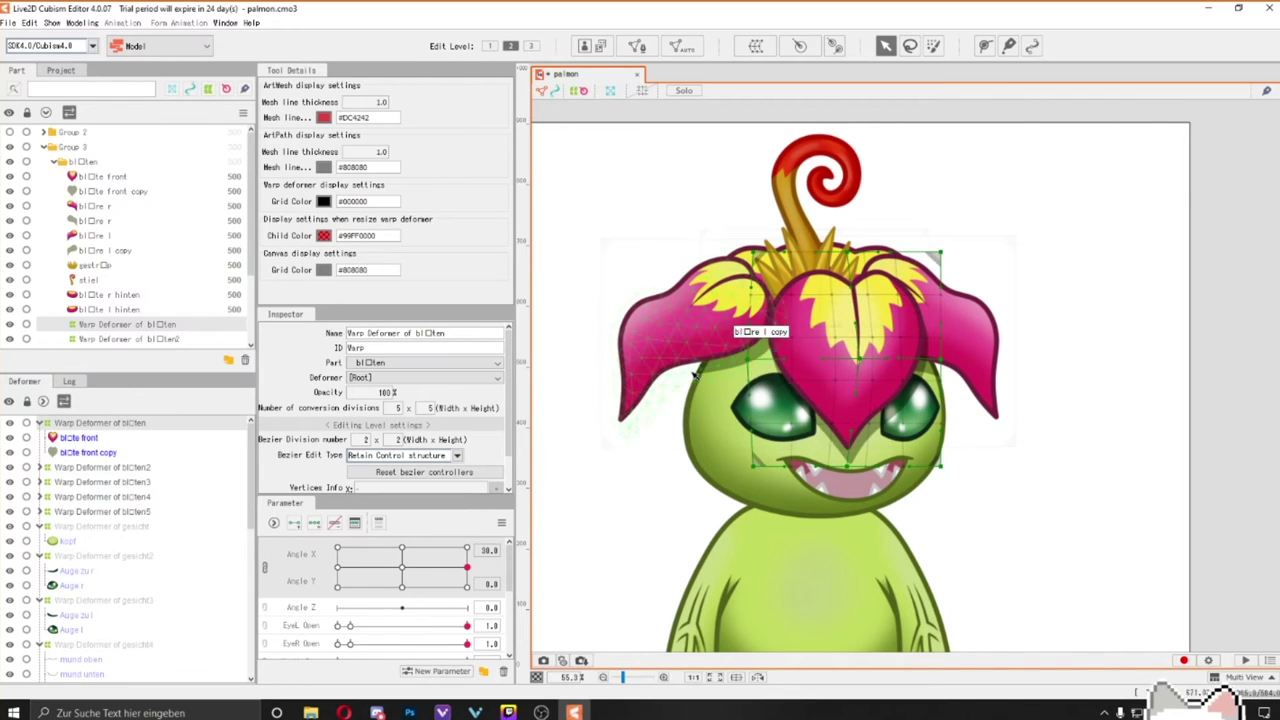
pyautogui.moveTo(1040, 210); pyautogui.dragTo(529, 521)
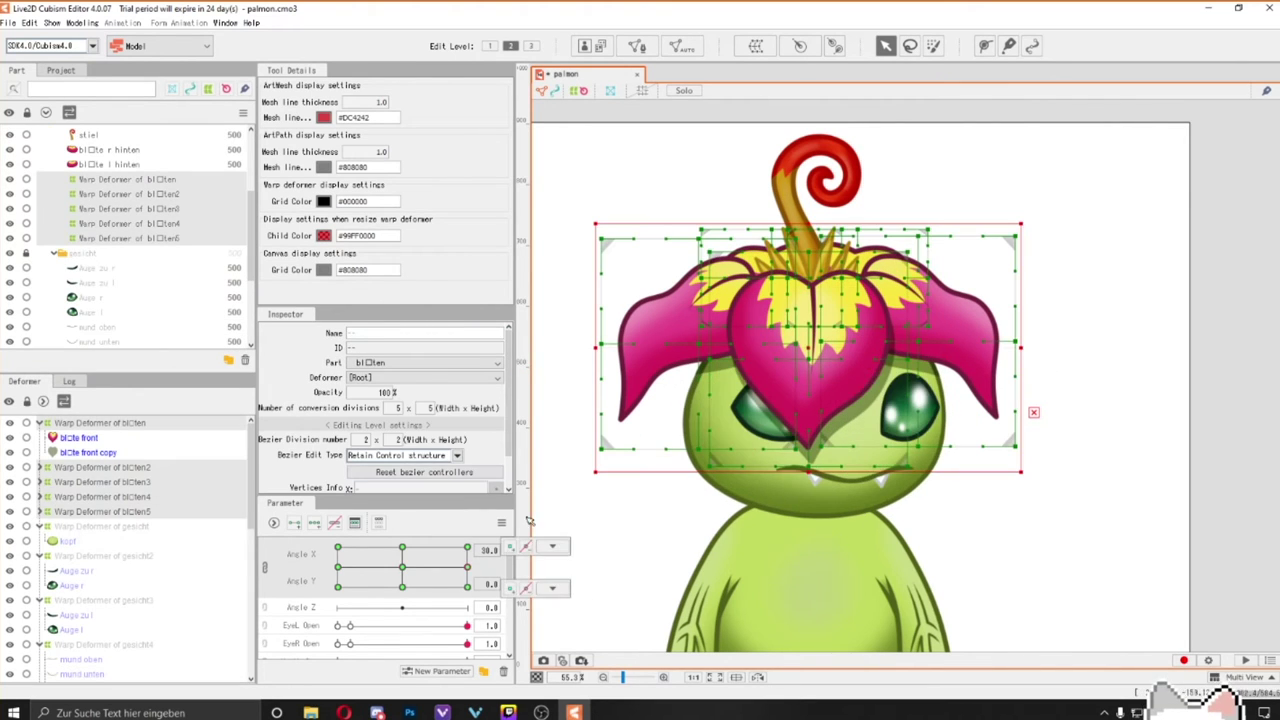
pyautogui.click(950, 360)
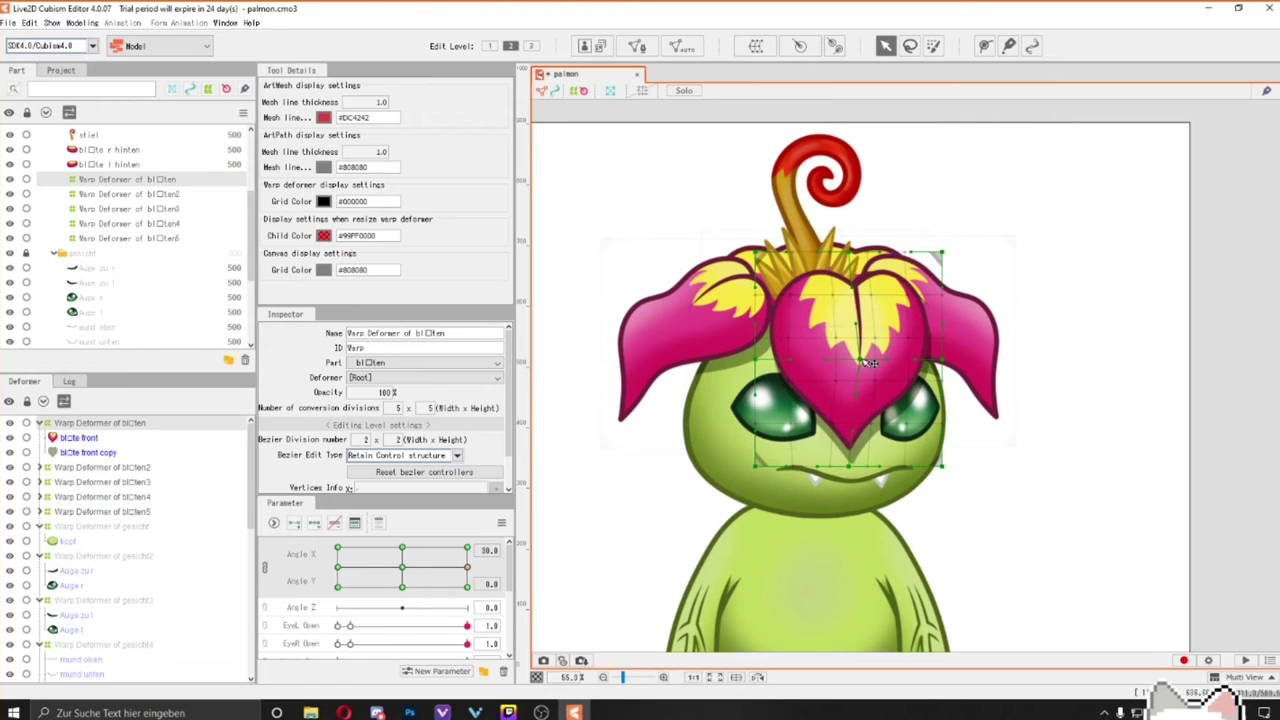
pyautogui.click(975, 321)
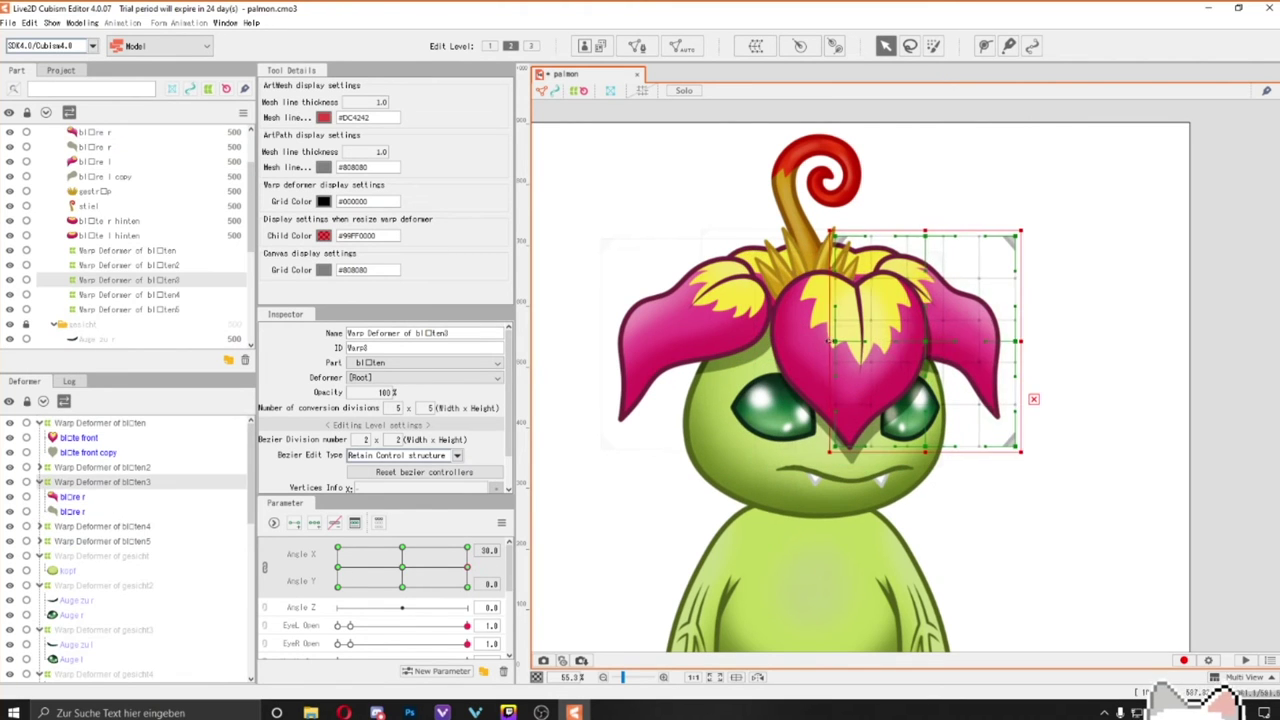
pyautogui.click(740, 326)
# At Angle X 30, reshape the top tuft and stem (stiel) deformers to follow the turned head.
pyautogui.moveTo(337, 567); pyautogui.dragTo(468, 565)
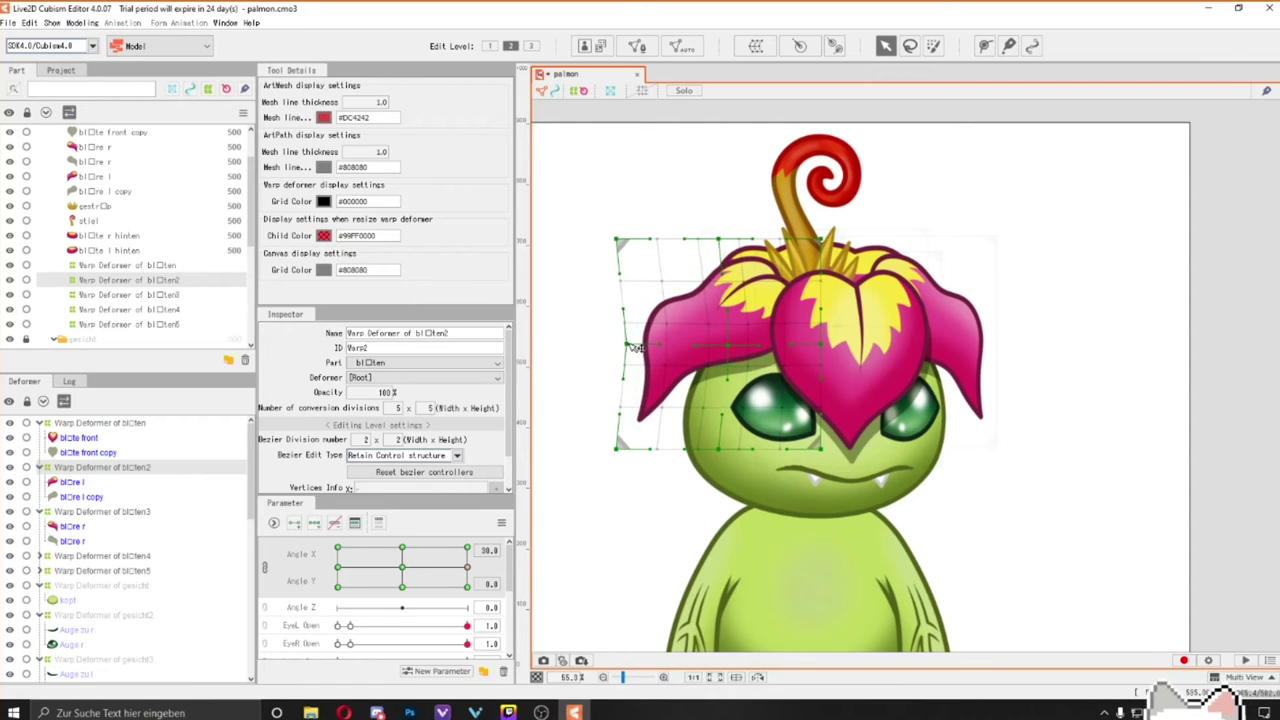
pyautogui.click(880, 255)
pyautogui.click(785, 283)
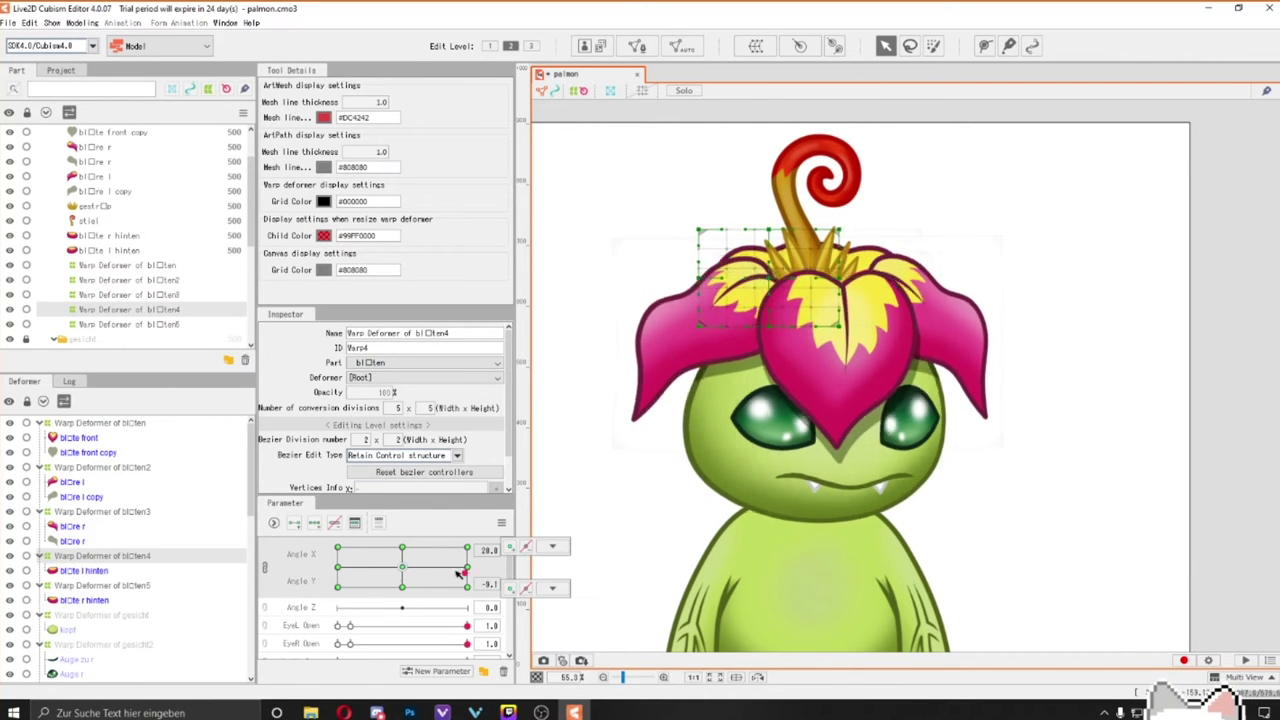
pyautogui.click(838, 268)
pyautogui.click(838, 268)
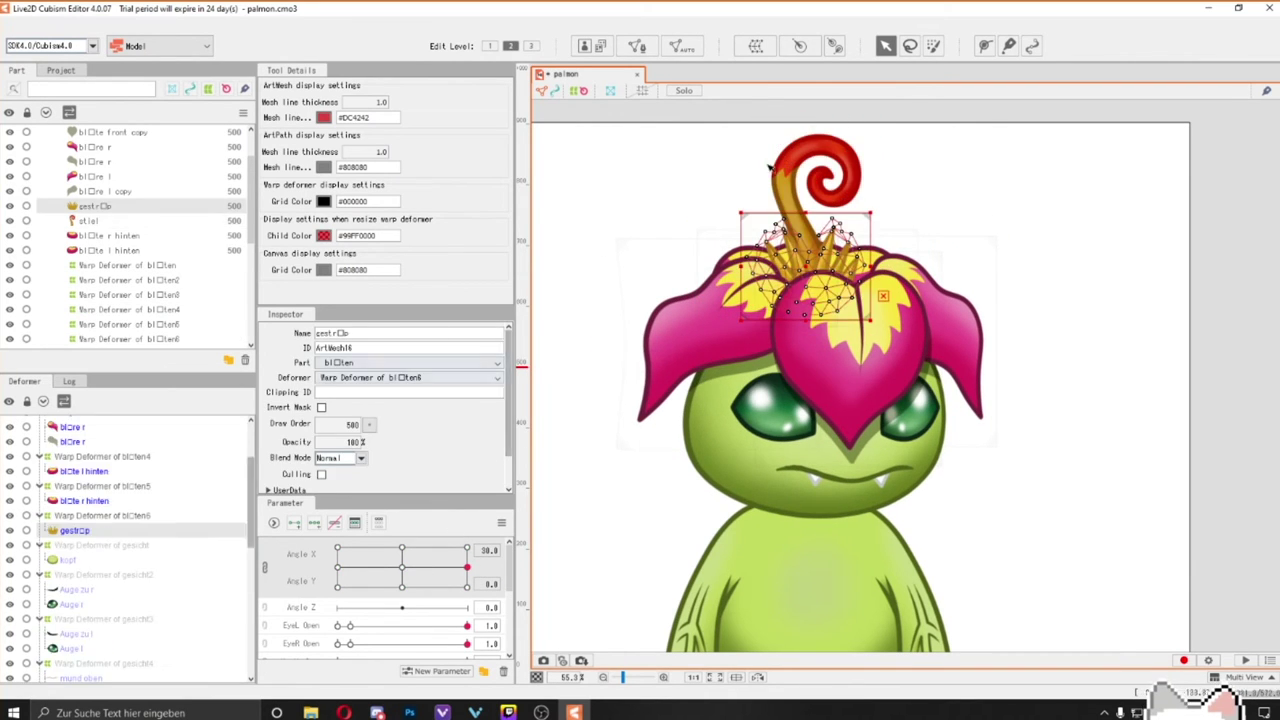
pyautogui.moveTo(466, 567); pyautogui.dragTo(338, 567)
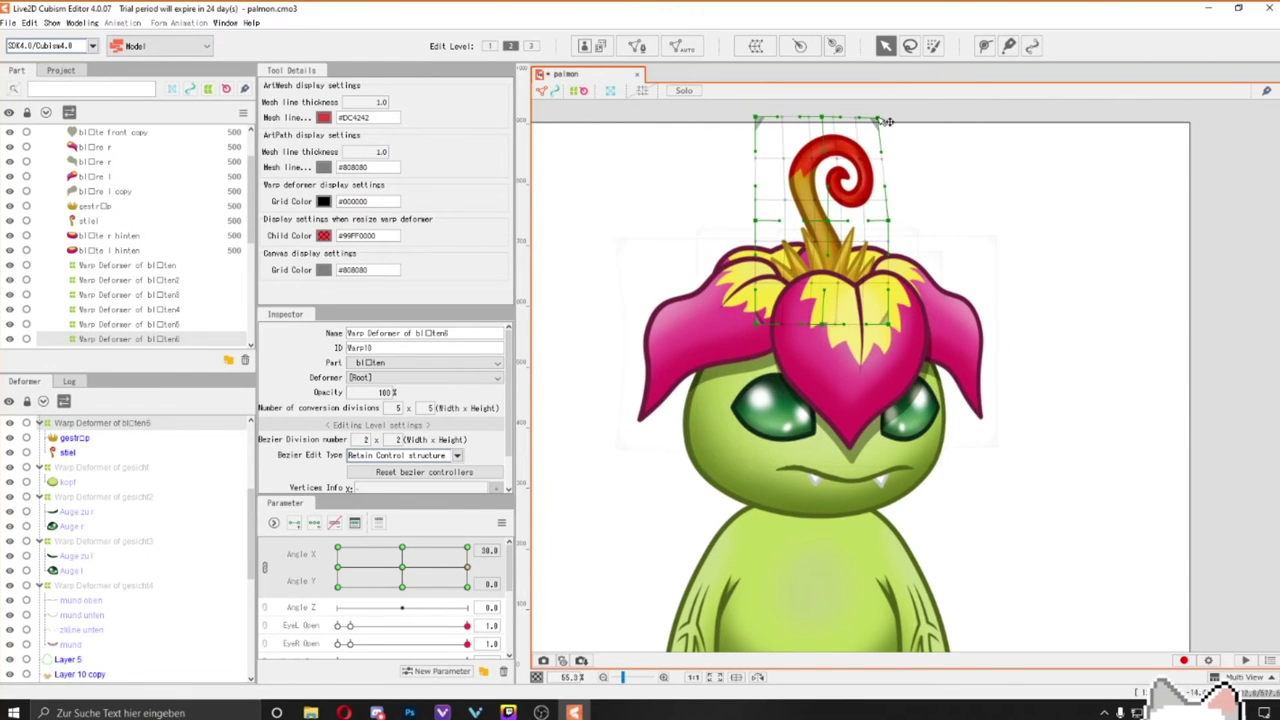
pyautogui.click(661, 360)
# Pull the front petal inward and lift the left petal for the Angle X -30 pose.
pyautogui.moveTo(661, 360); pyautogui.dragTo(676, 361)
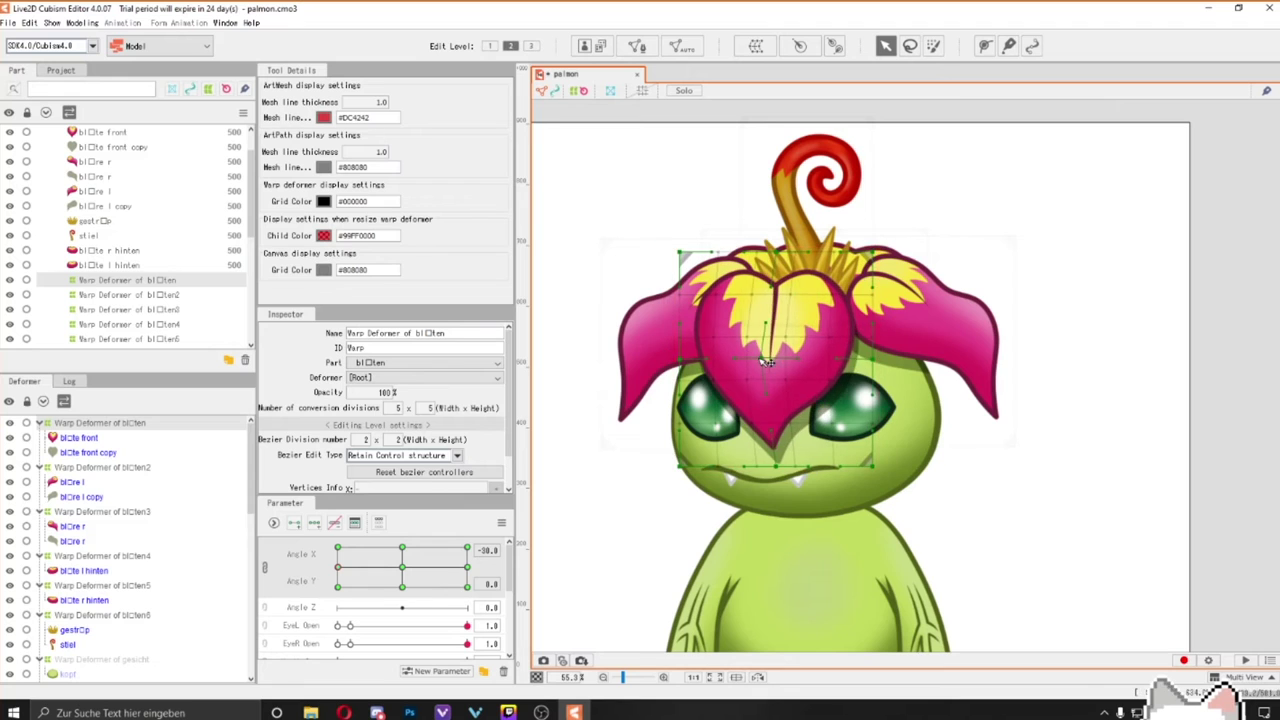
pyautogui.click(790, 345)
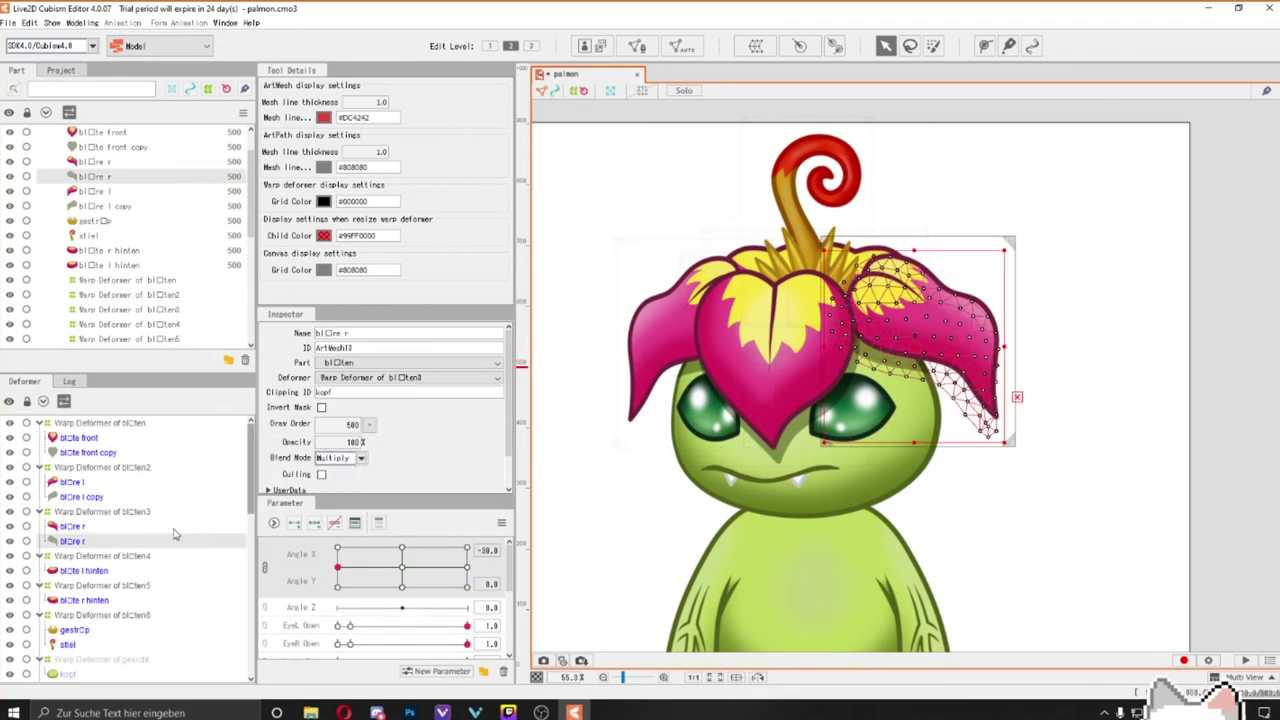
pyautogui.click(866, 347)
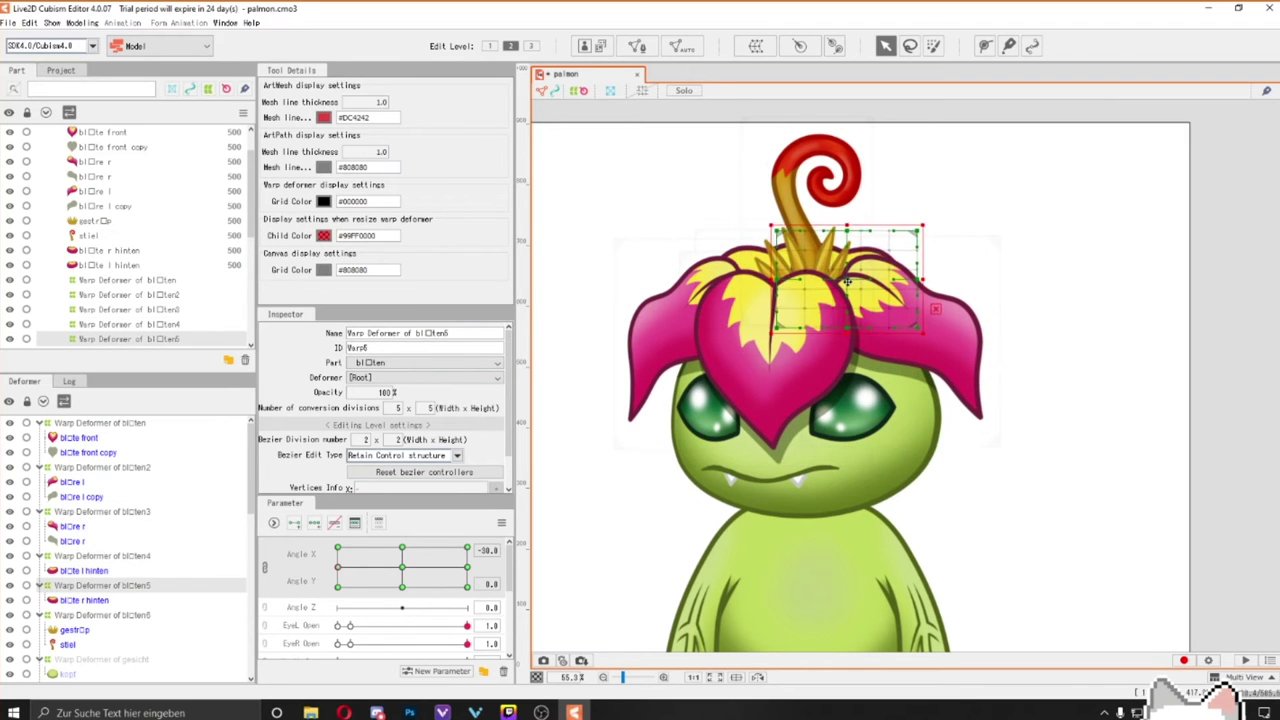
pyautogui.click(795, 222)
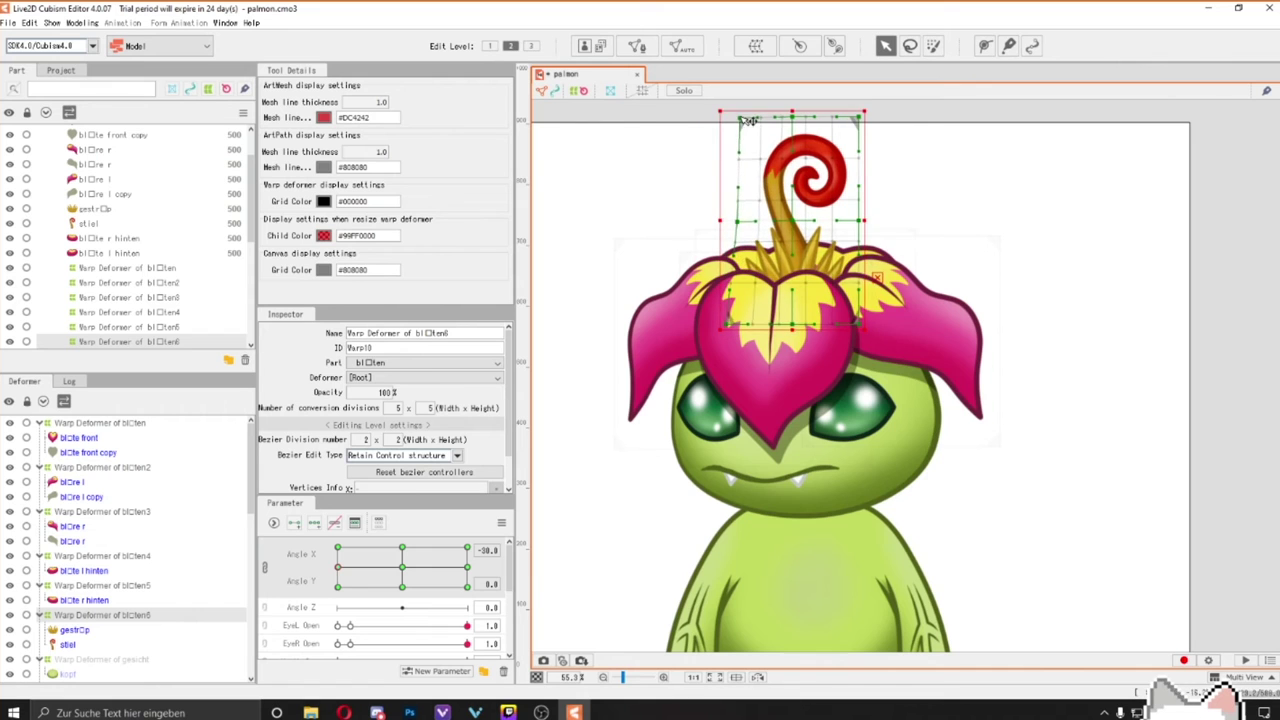
pyautogui.click(800, 440)
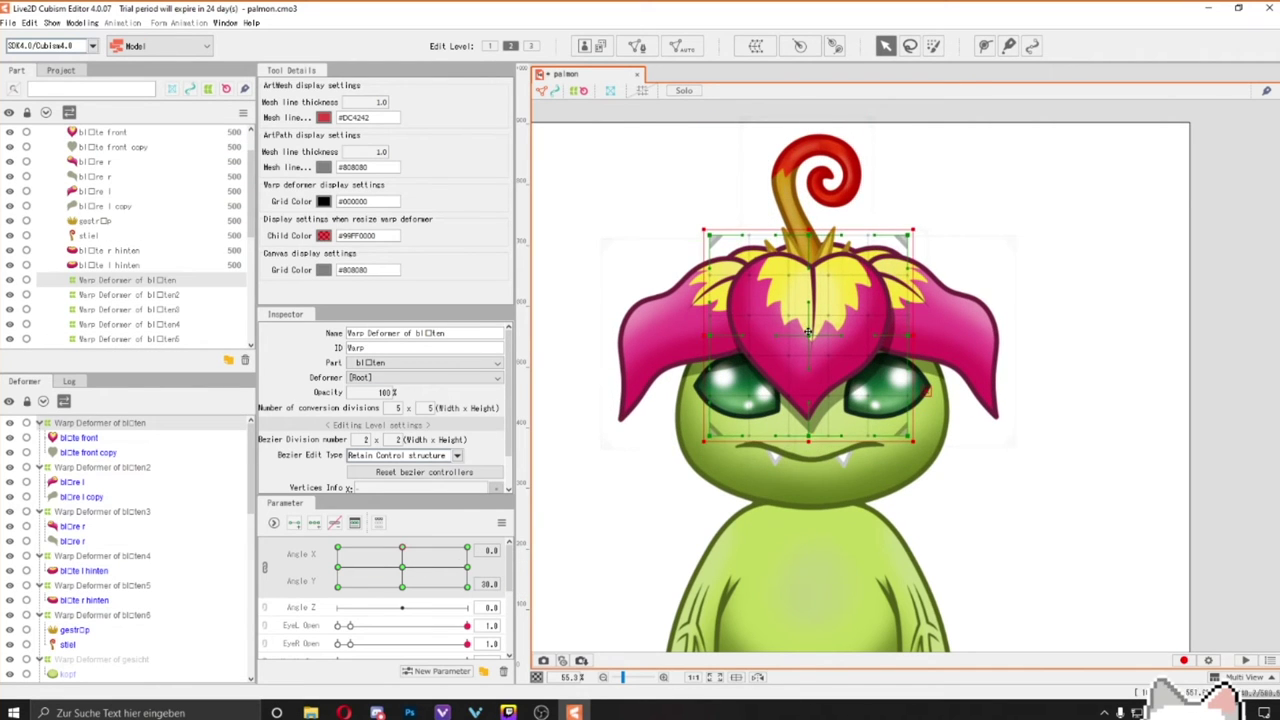
pyautogui.click(720, 362)
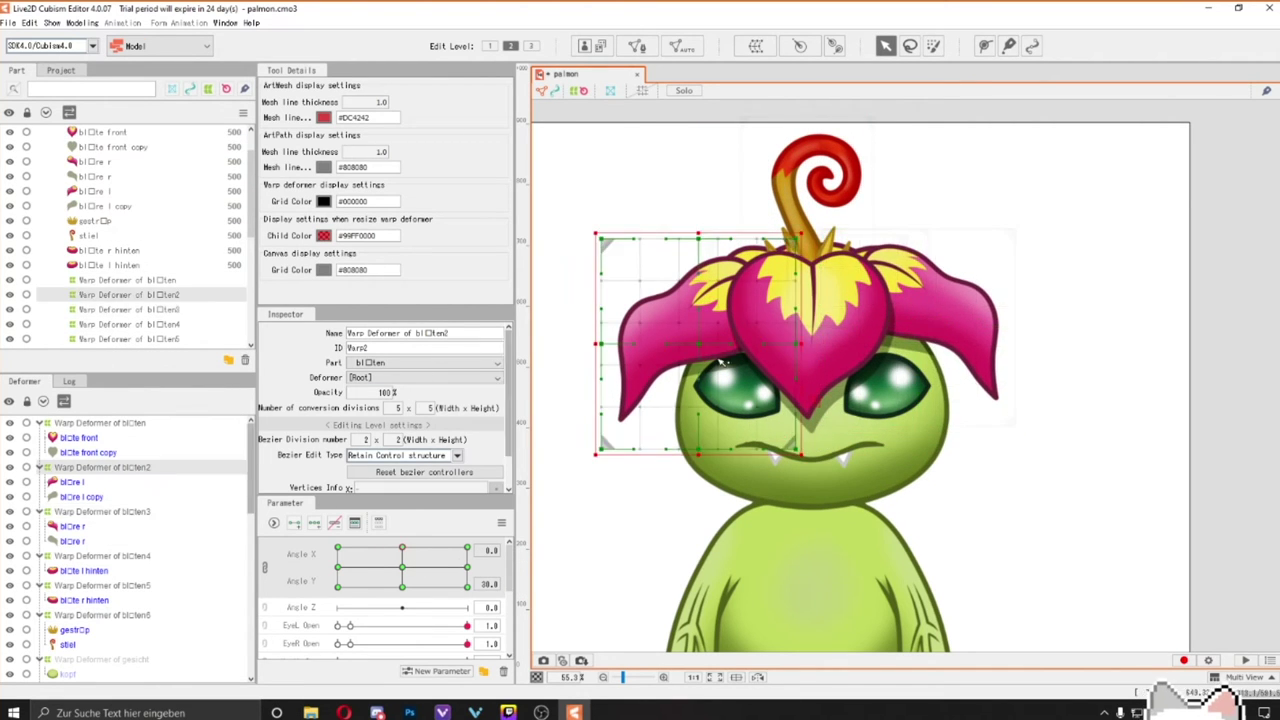
pyautogui.moveTo(720, 362); pyautogui.dragTo(700, 345)
# Adjust the yellow leaf deformers and nudge the stem deformer's top row.
pyautogui.click(102, 555)
pyautogui.keyDown('shift'); pyautogui.click(102, 585); pyautogui.keyUp('shift')
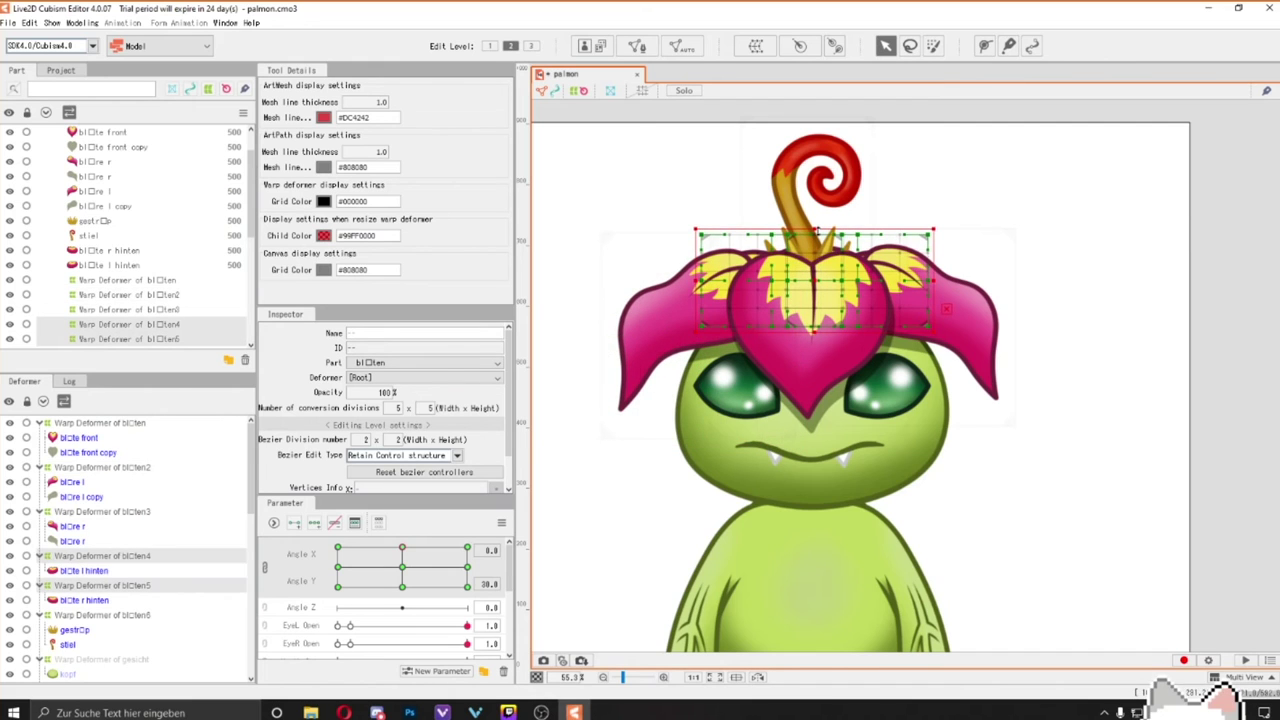
pyautogui.click(763, 220)
pyautogui.click(808, 117)
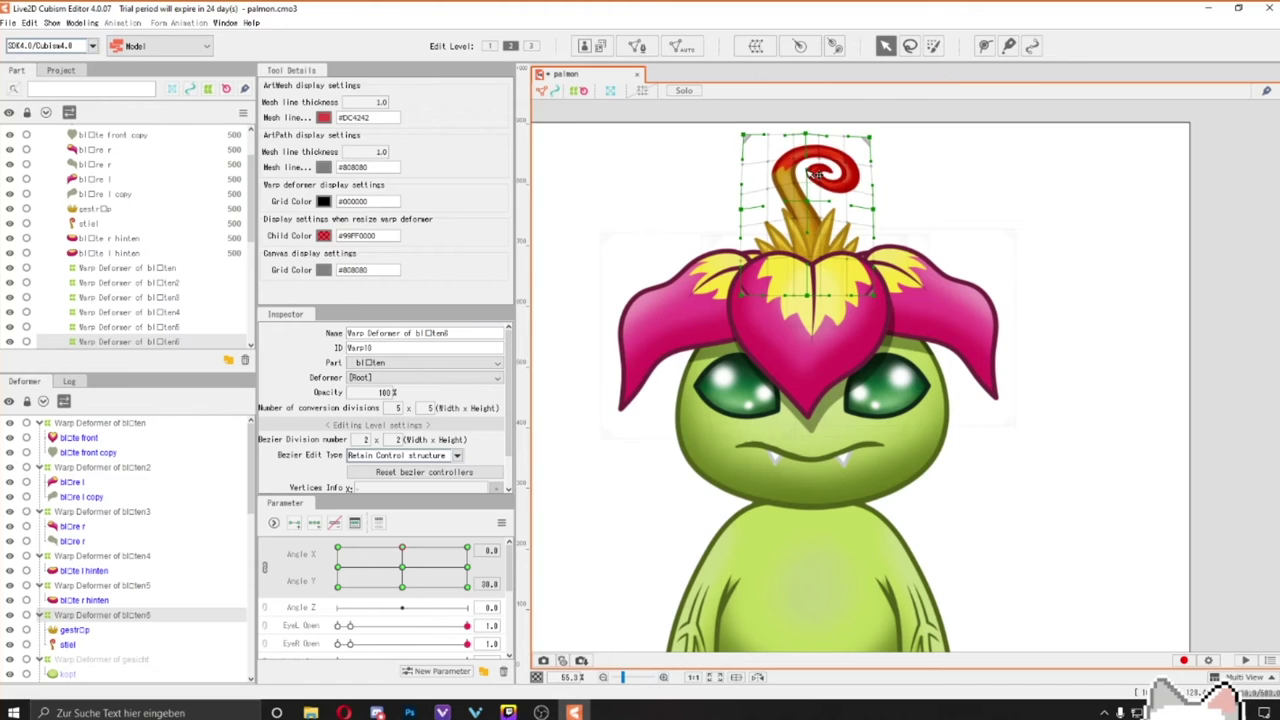
# Pose the petals, yellow leaves and stem swirl for Angle Y ±30, then preview an in-between angle.
pyautogui.click(810, 357)
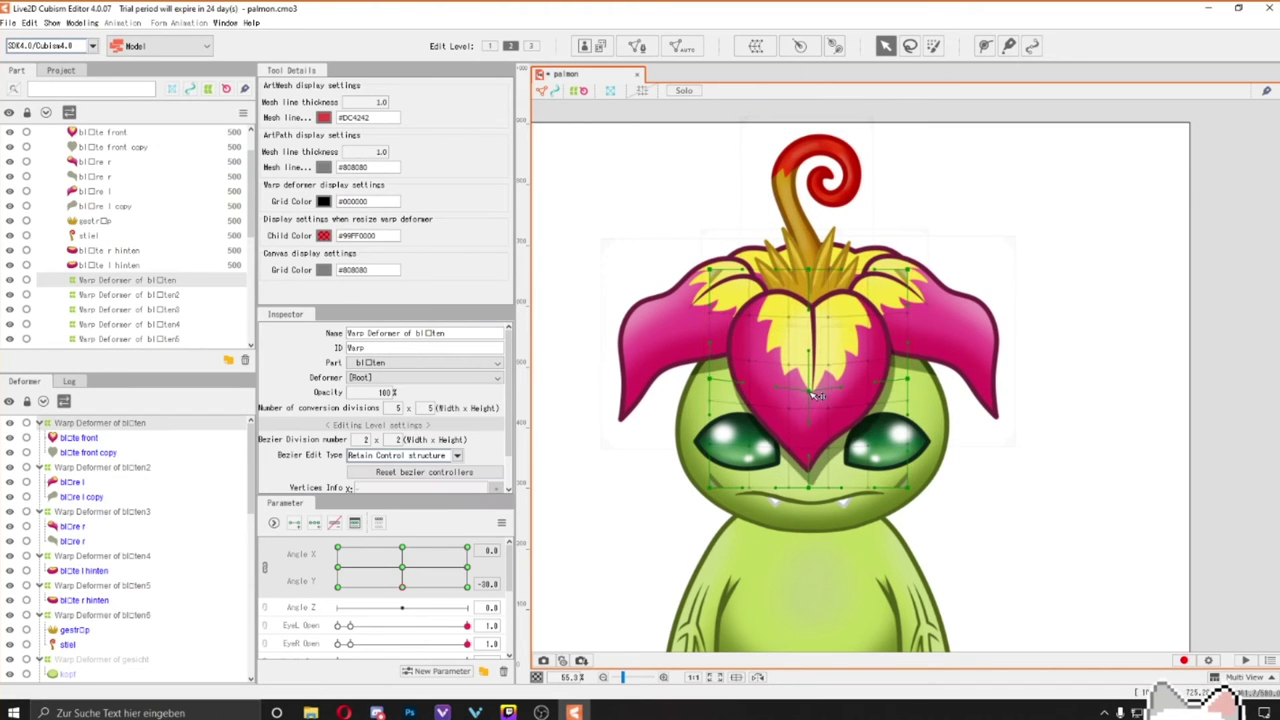
pyautogui.click(950, 330)
pyautogui.keyDown('shift'); pyautogui.click(705, 370); pyautogui.keyUp('shift')
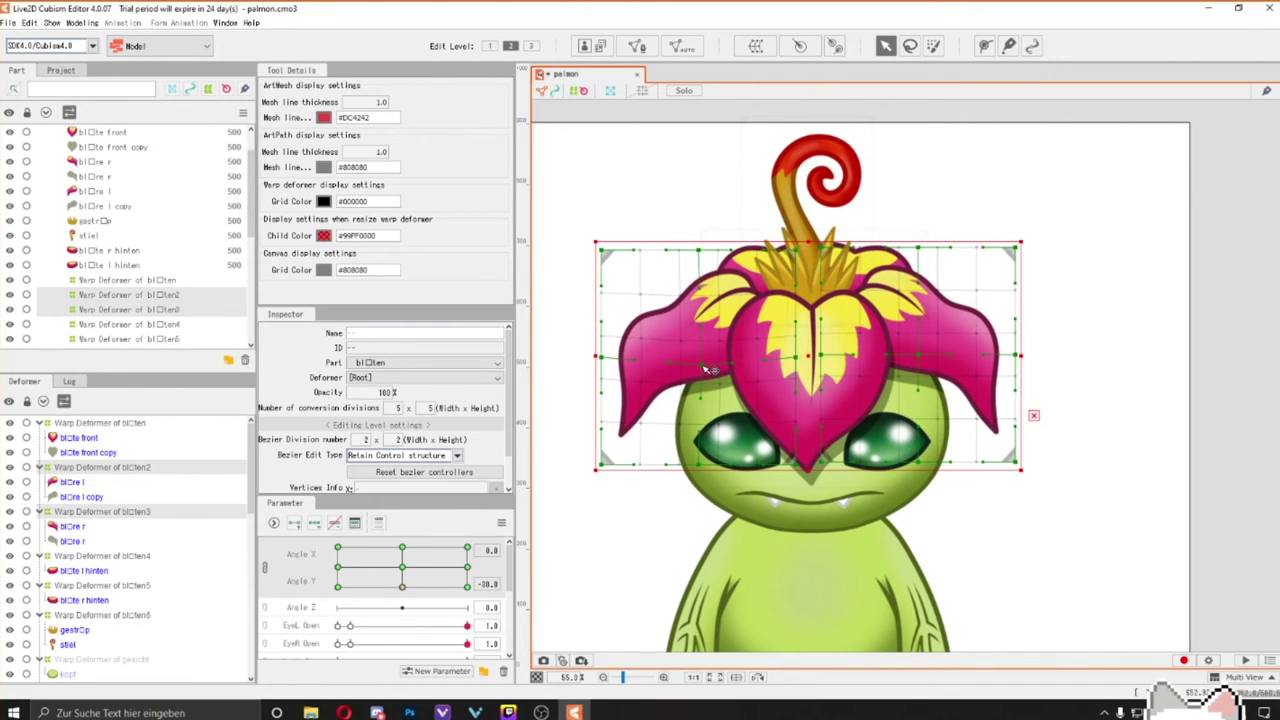
pyautogui.click(760, 280)
pyautogui.keyDown('shift'); pyautogui.click(827, 234); pyautogui.keyUp('shift')
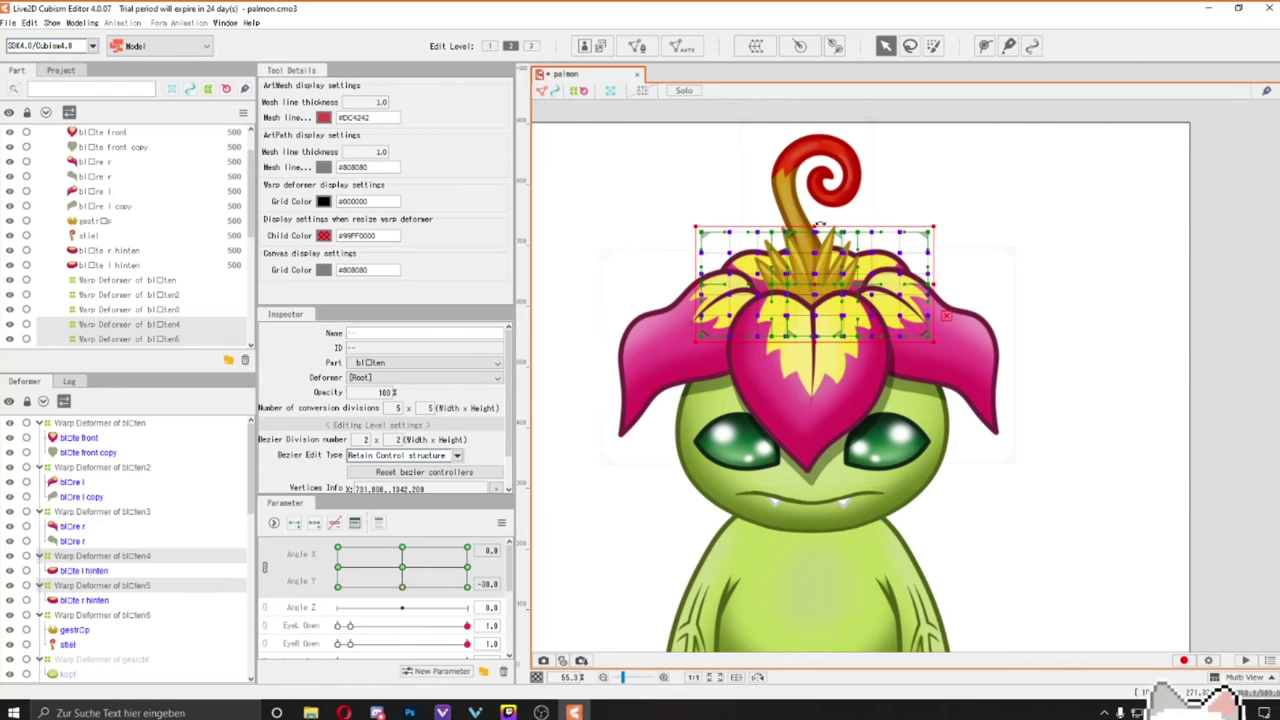
pyautogui.click(810, 226)
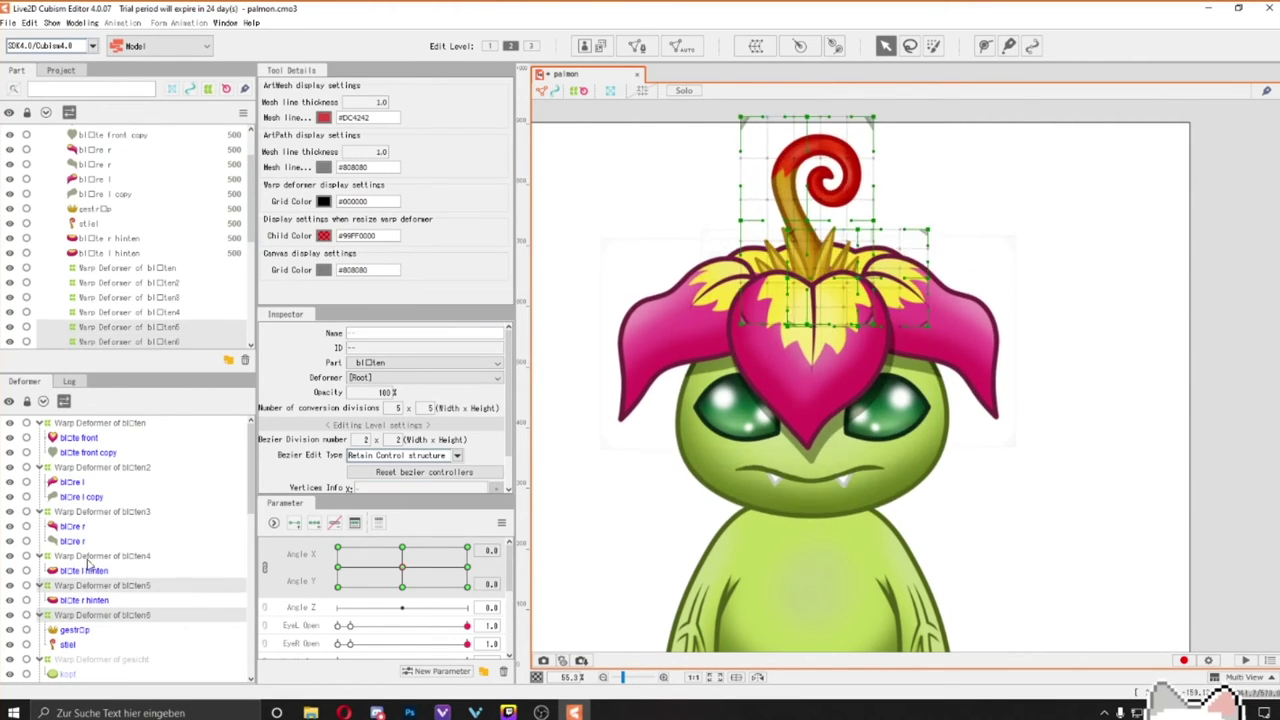
pyautogui.rightClick(545, 510)
pyautogui.click(614, 603)
pyautogui.click(525, 588)
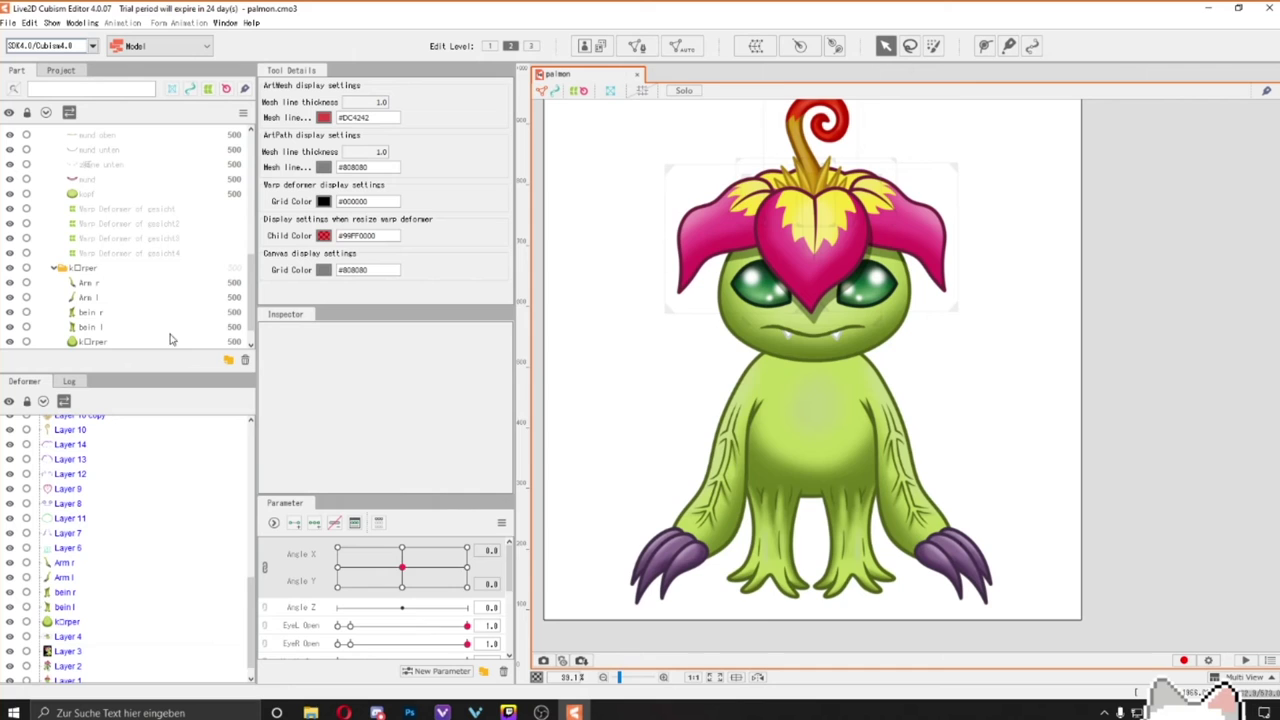
# Create warp deformers for the Körper body mesh and for the arm and leg meshes.
pyautogui.click(170, 340)
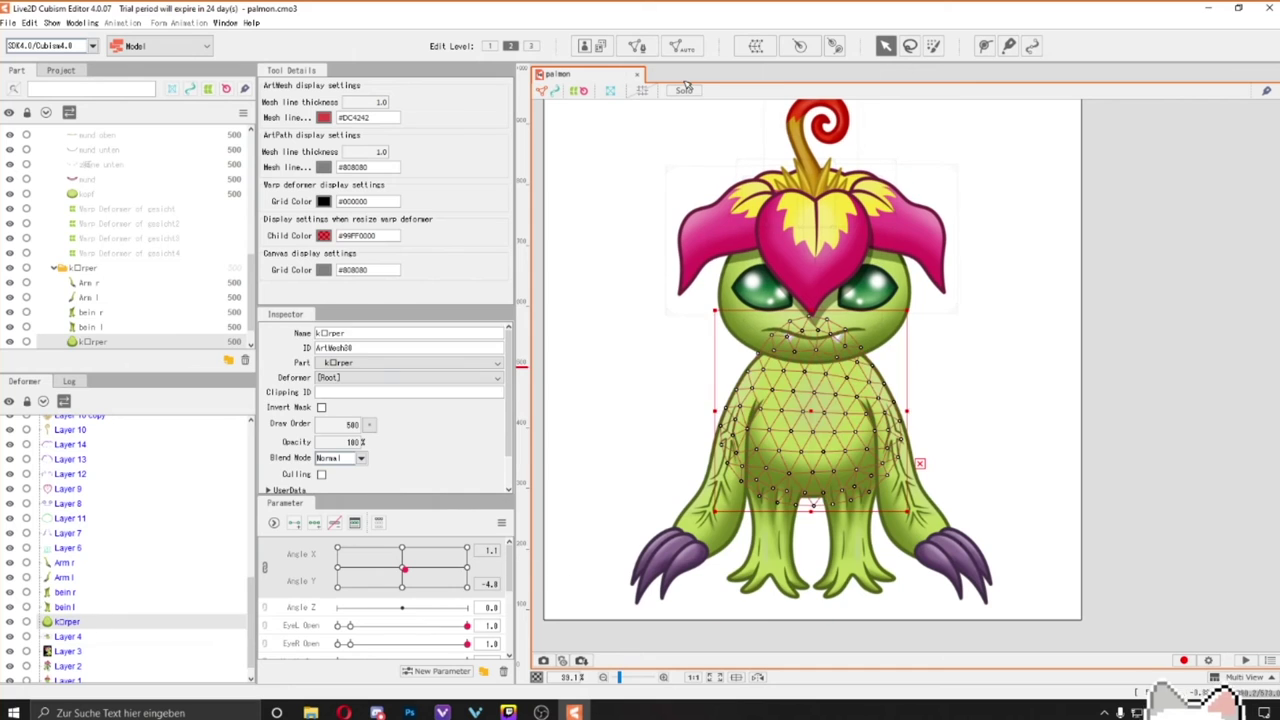
pyautogui.click(636, 46)
pyautogui.click(797, 583)
pyautogui.click(30, 497)
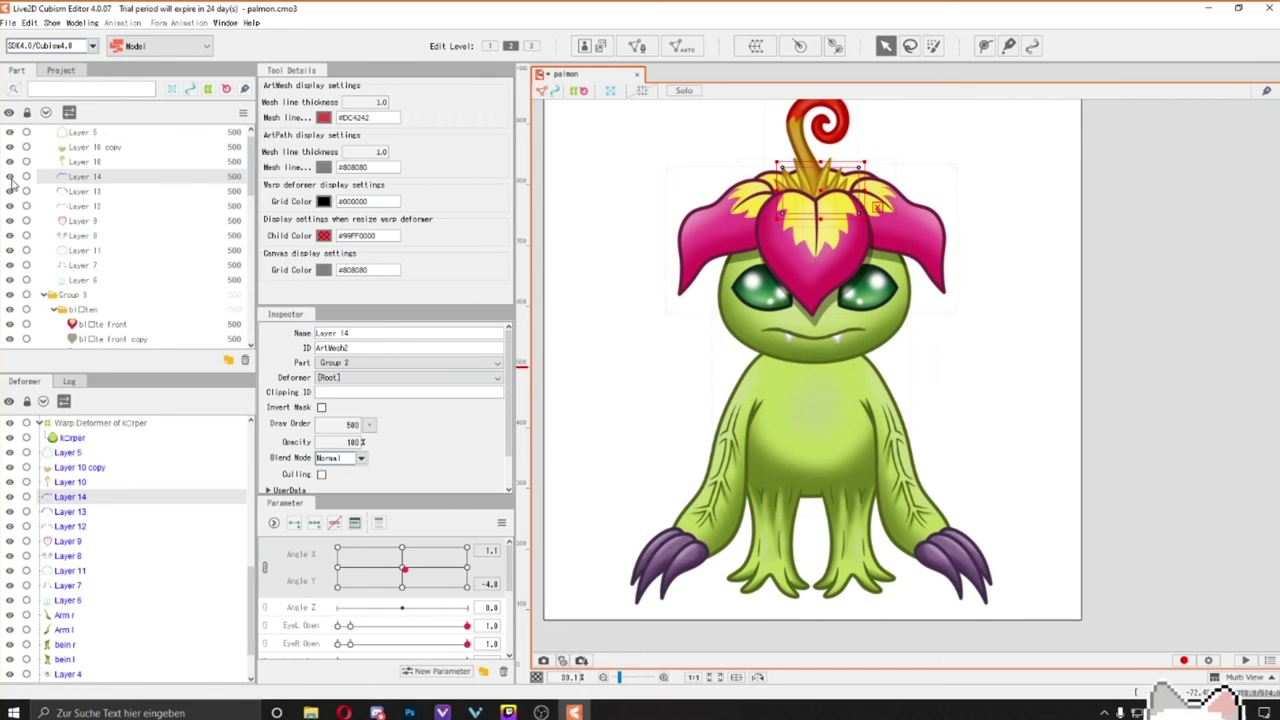
pyautogui.scroll(-3, 130, 250)
pyautogui.click(85, 253)
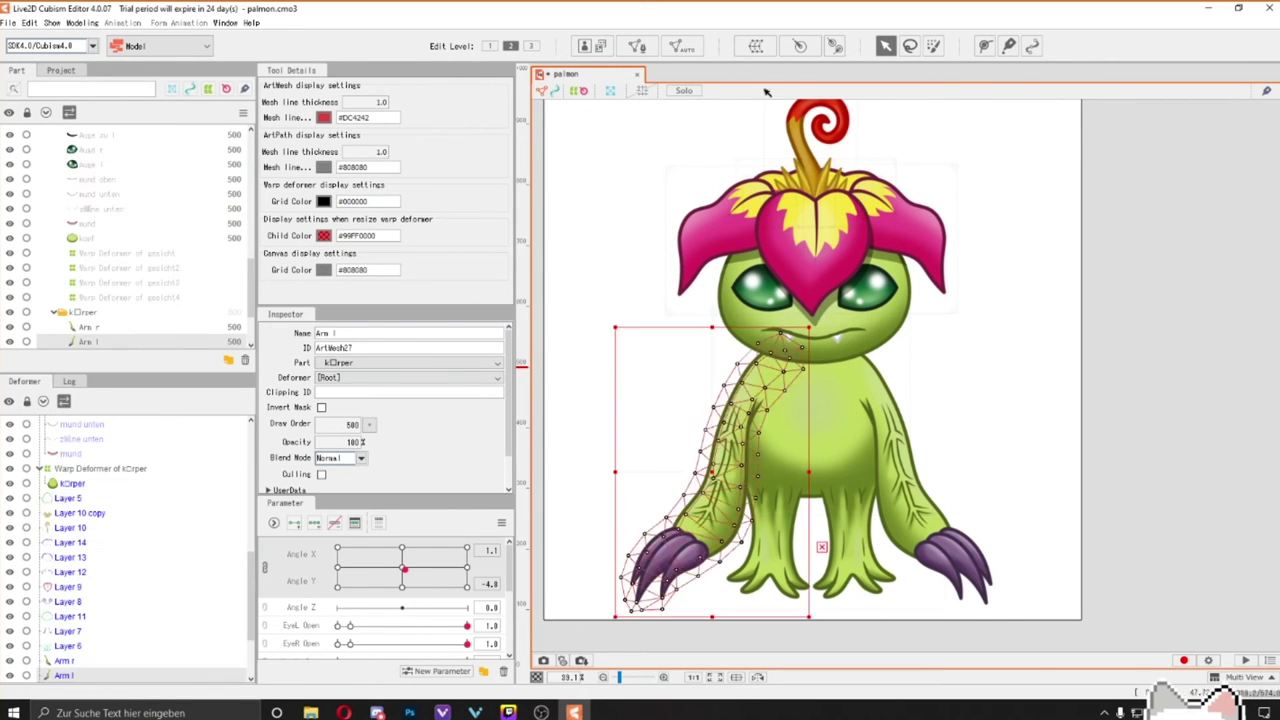
pyautogui.click(636, 46)
pyautogui.click(800, 584)
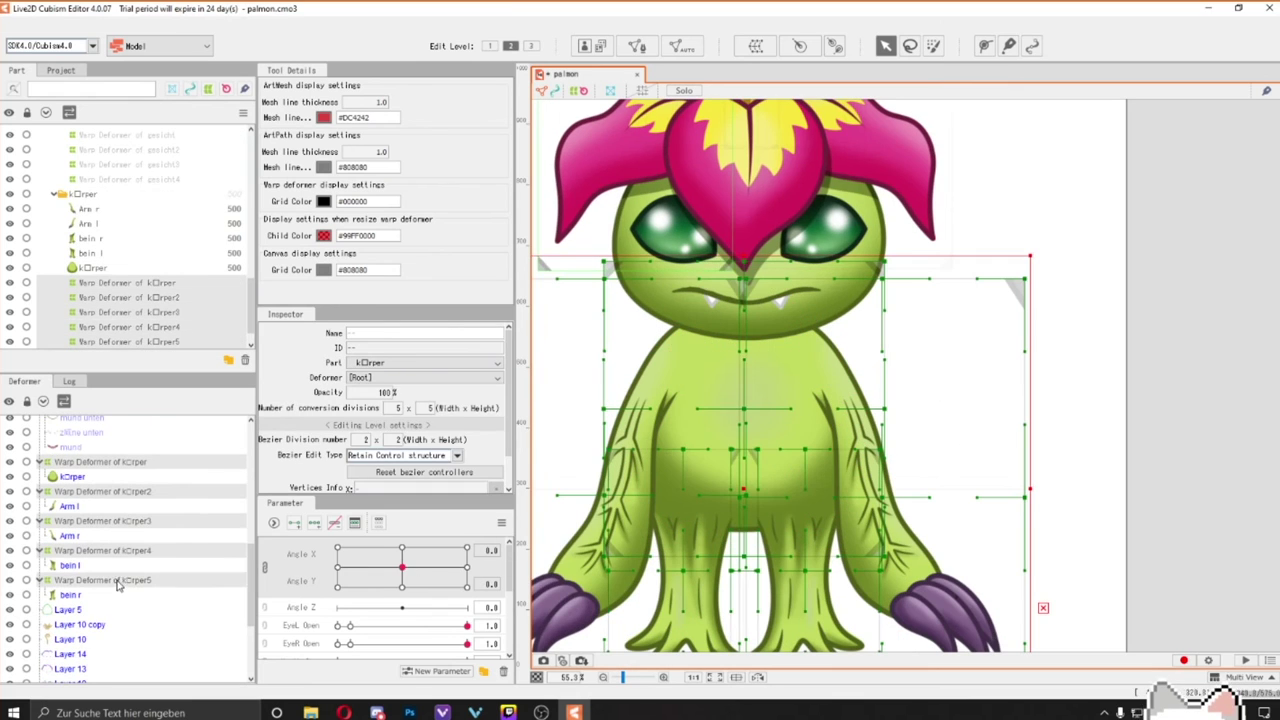
# At Angle X 30, select the body's warp deformer and then the leg deformers.
pyautogui.click(530, 521)
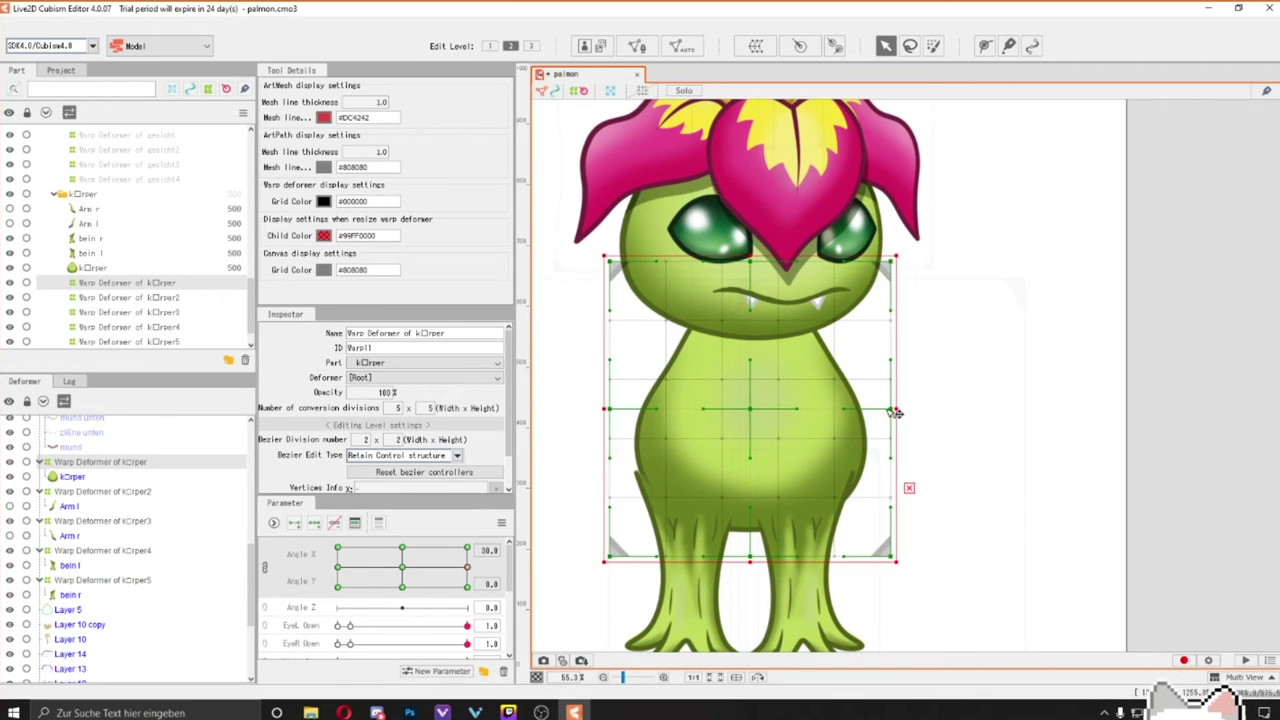
pyautogui.click(767, 420)
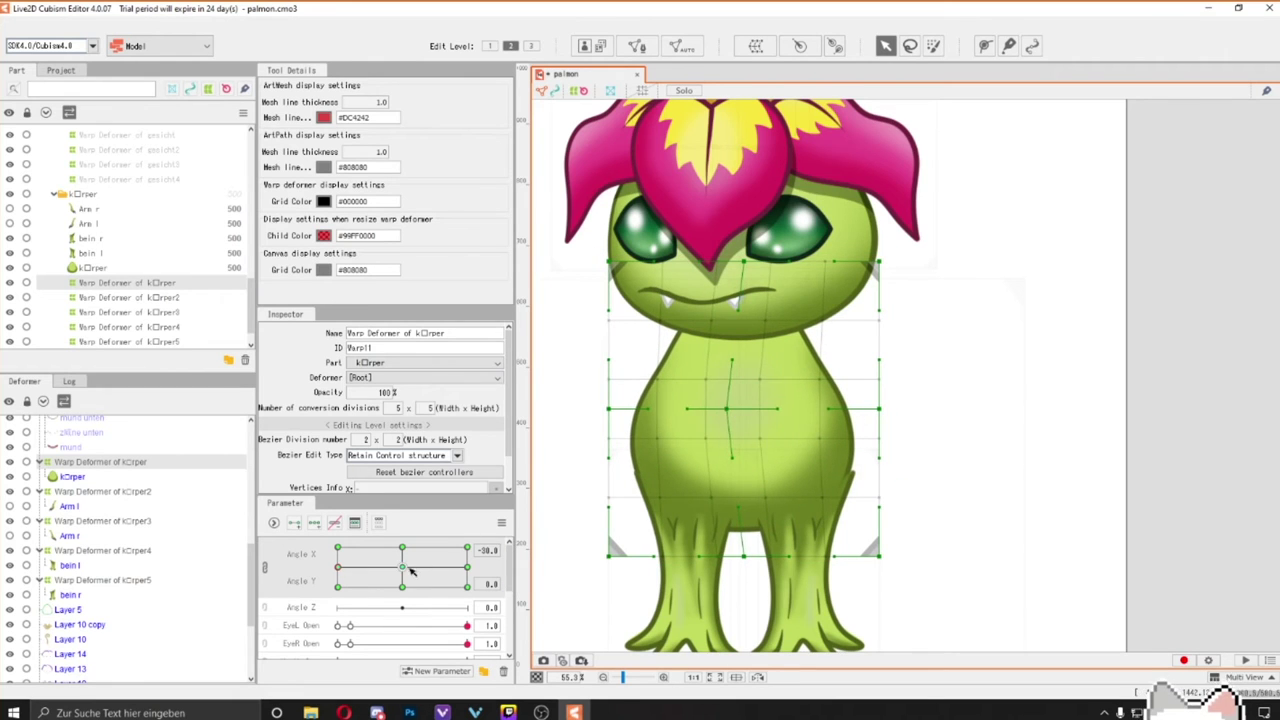
pyautogui.click(106, 594)
pyautogui.press('Up')
pyautogui.press('Up')
pyautogui.press('Up')
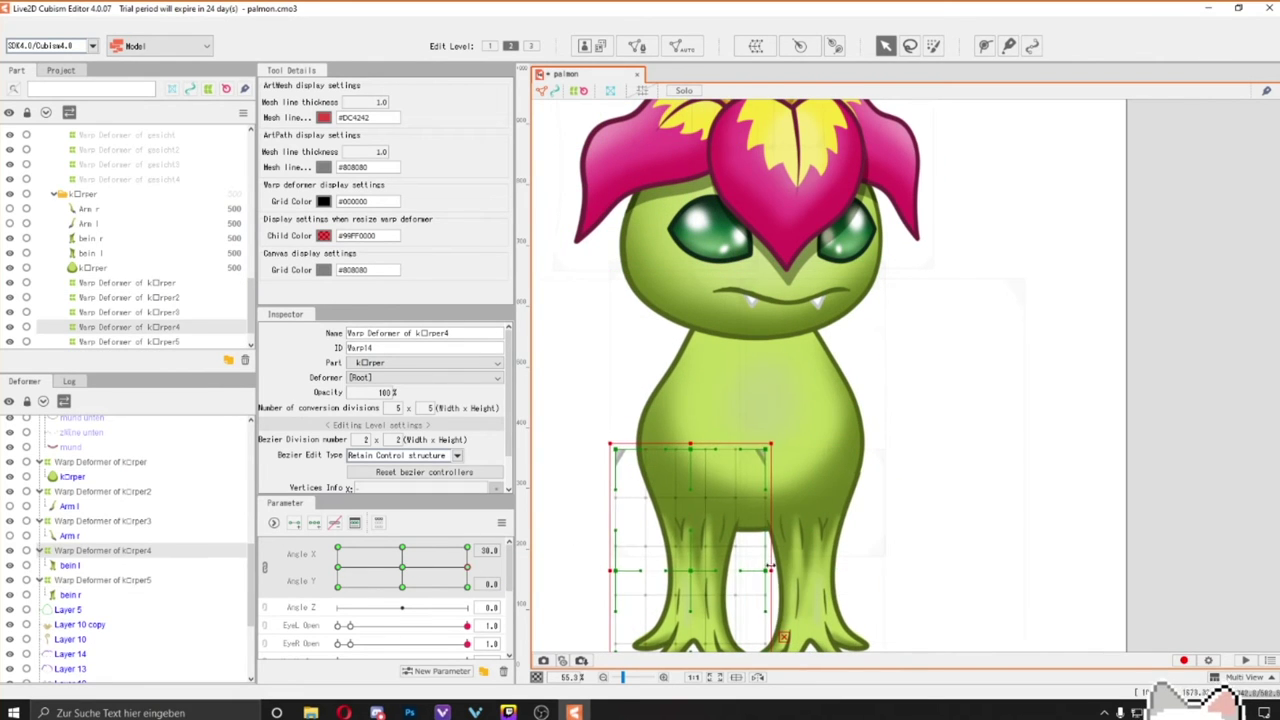
# Widen the left leg deformer and pose both leg deformers at Angle X 30 and -30.
pyautogui.click(828, 600)
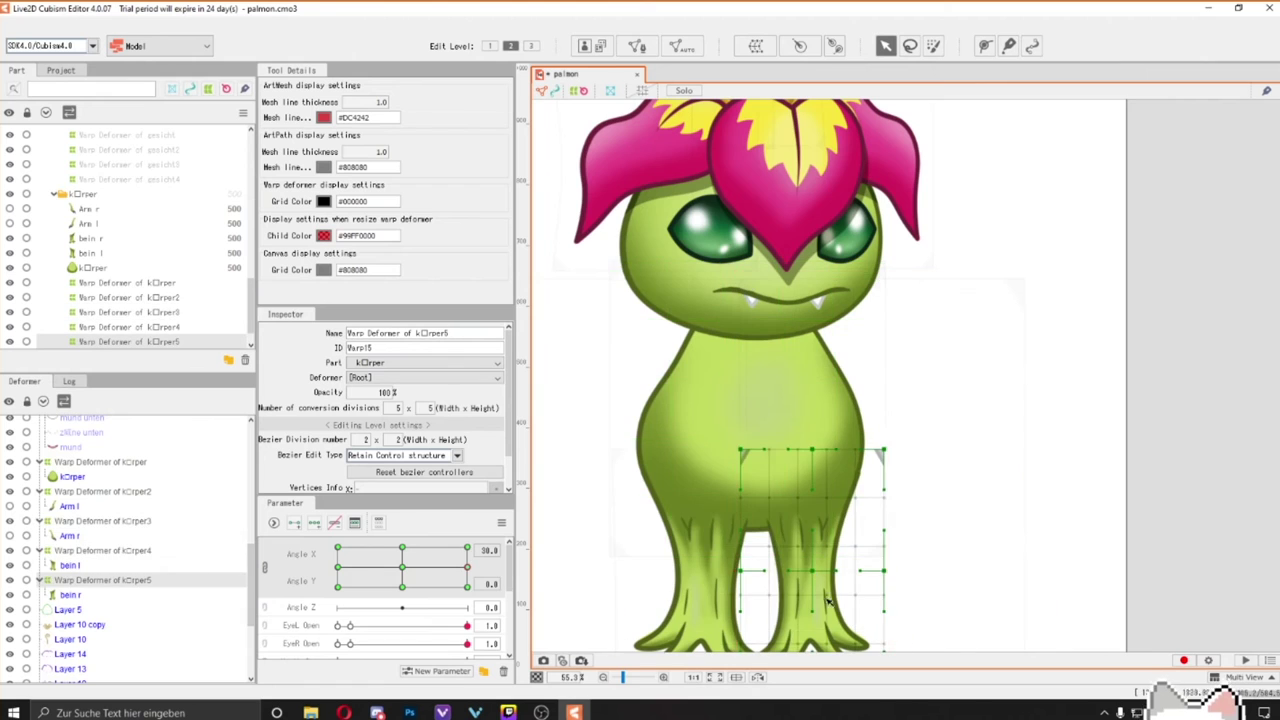
pyautogui.scroll(2, 992, 438)
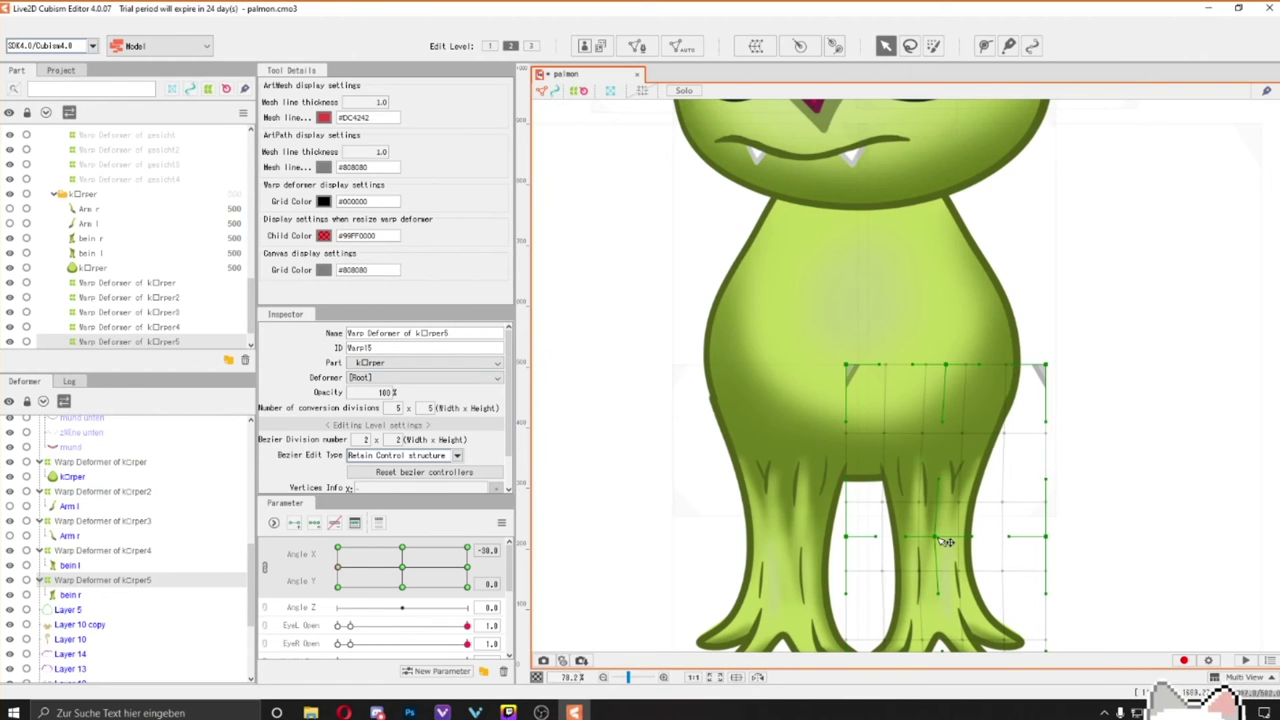
pyautogui.click(743, 545)
pyautogui.moveTo(743, 545); pyautogui.dragTo(775, 540)
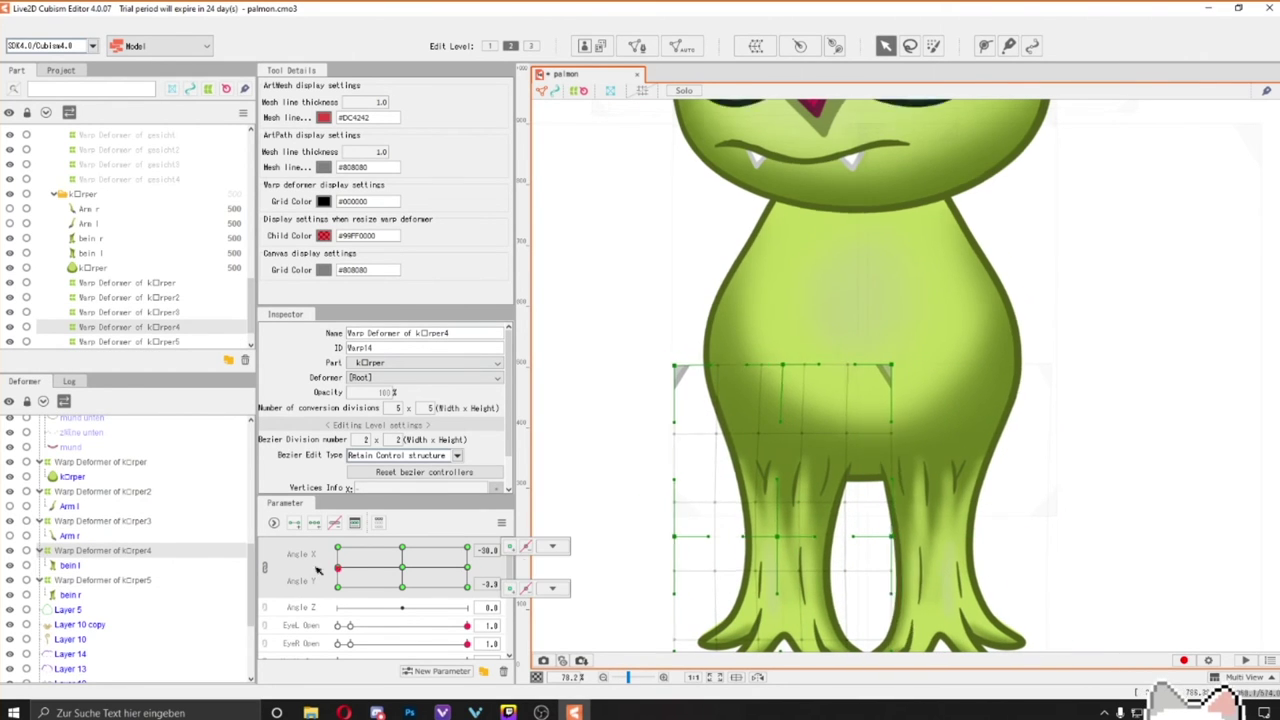
pyautogui.moveTo(337, 567); pyautogui.dragTo(467, 568)
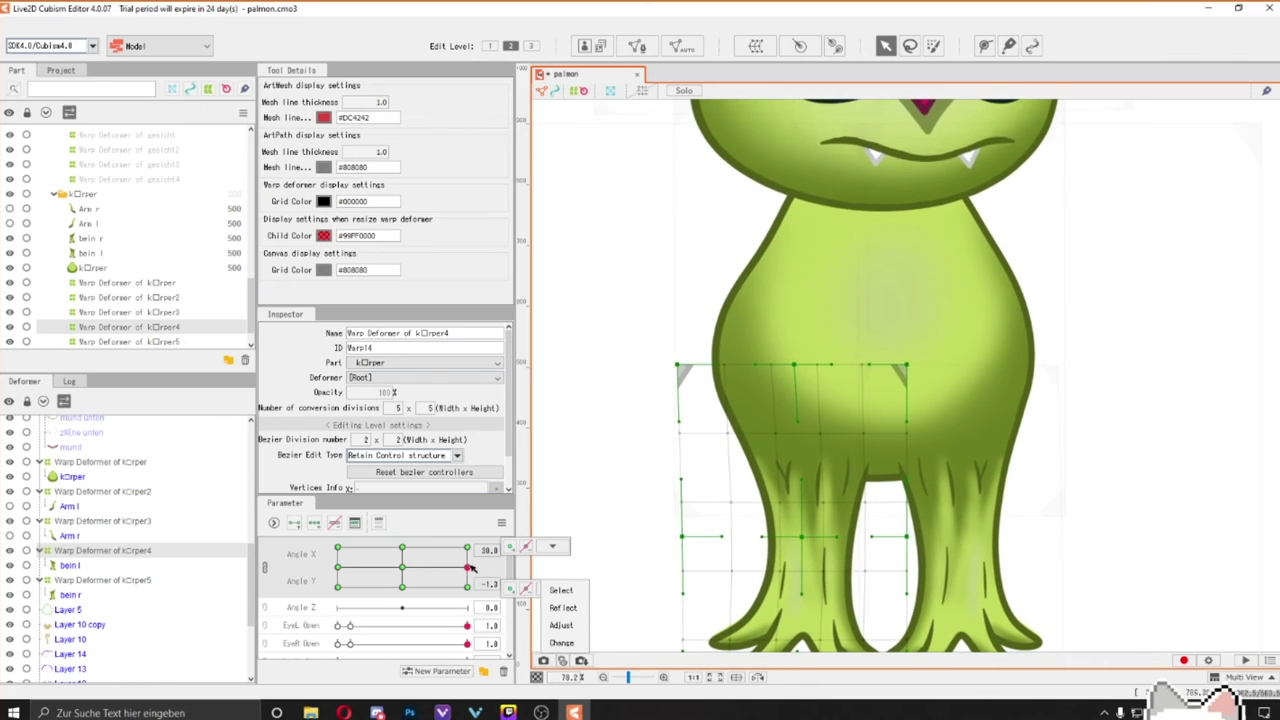
pyautogui.click(337, 567)
pyautogui.click(985, 477)
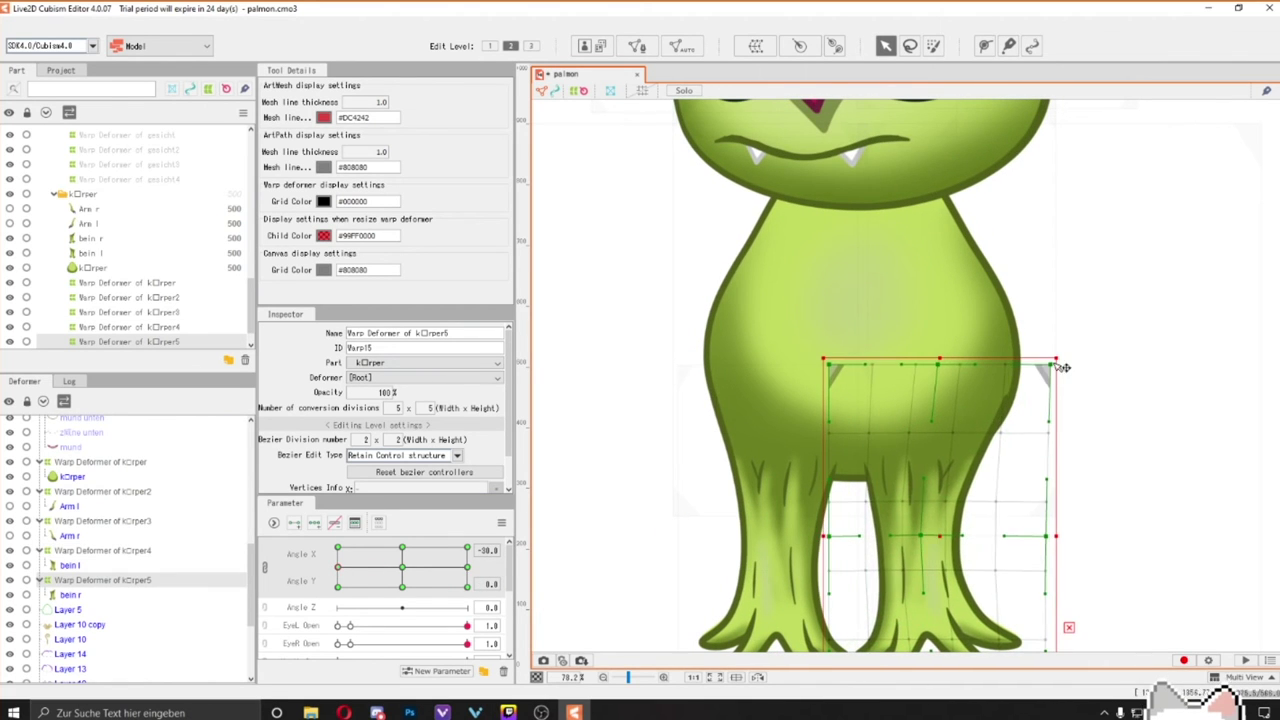
pyautogui.click(403, 567)
# Select the left arm's warp deformer at Angle X 30, then return the head to front.
pyautogui.click(26, 550)
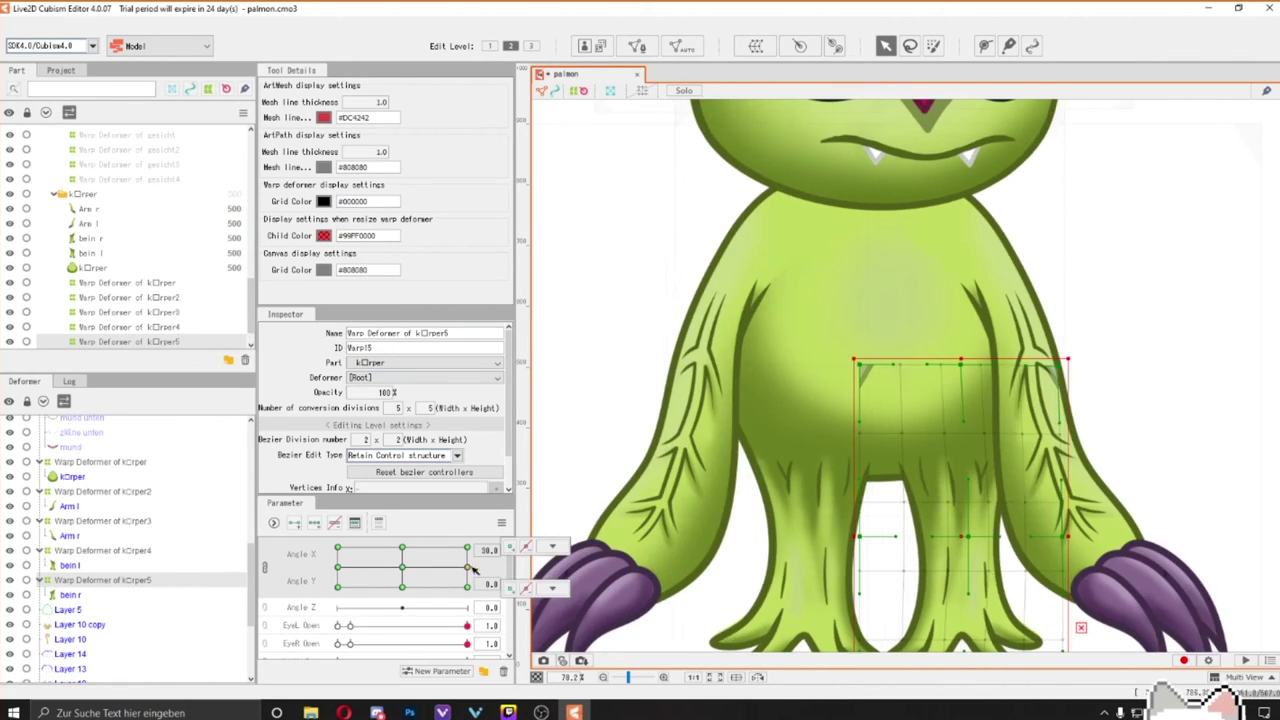
pyautogui.click(68, 506)
pyautogui.click(467, 567)
pyautogui.click(812, 430)
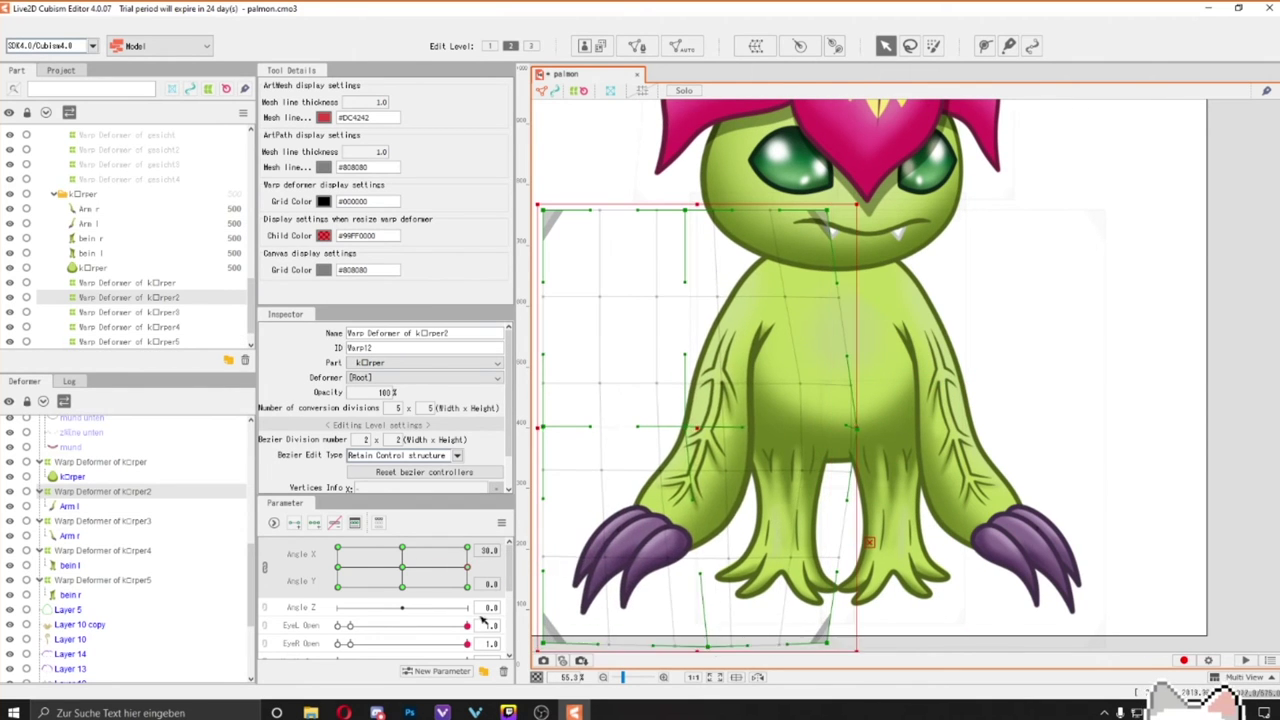
# Preview the Körper3 and Körper2 arm deformers while dragging the head angles, then reset to front.
pyautogui.scroll(-2, 690, 540)
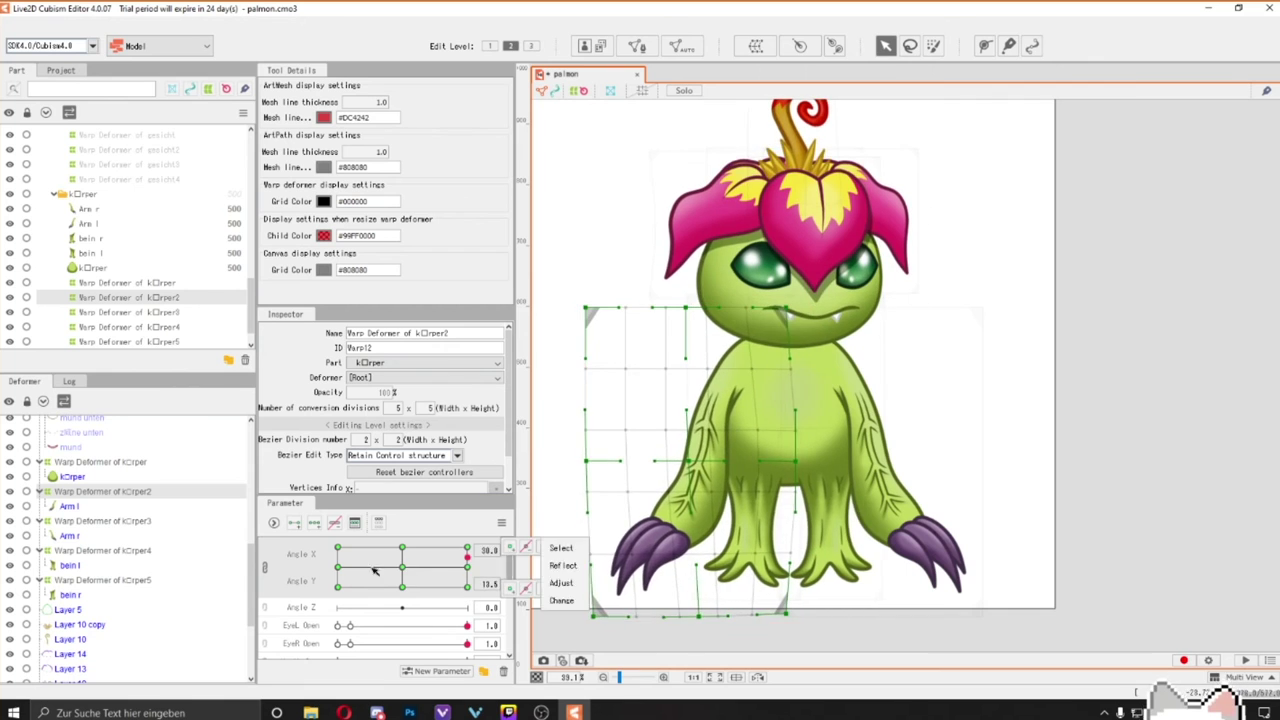
pyautogui.click(930, 450)
pyautogui.scroll(2, 930, 440)
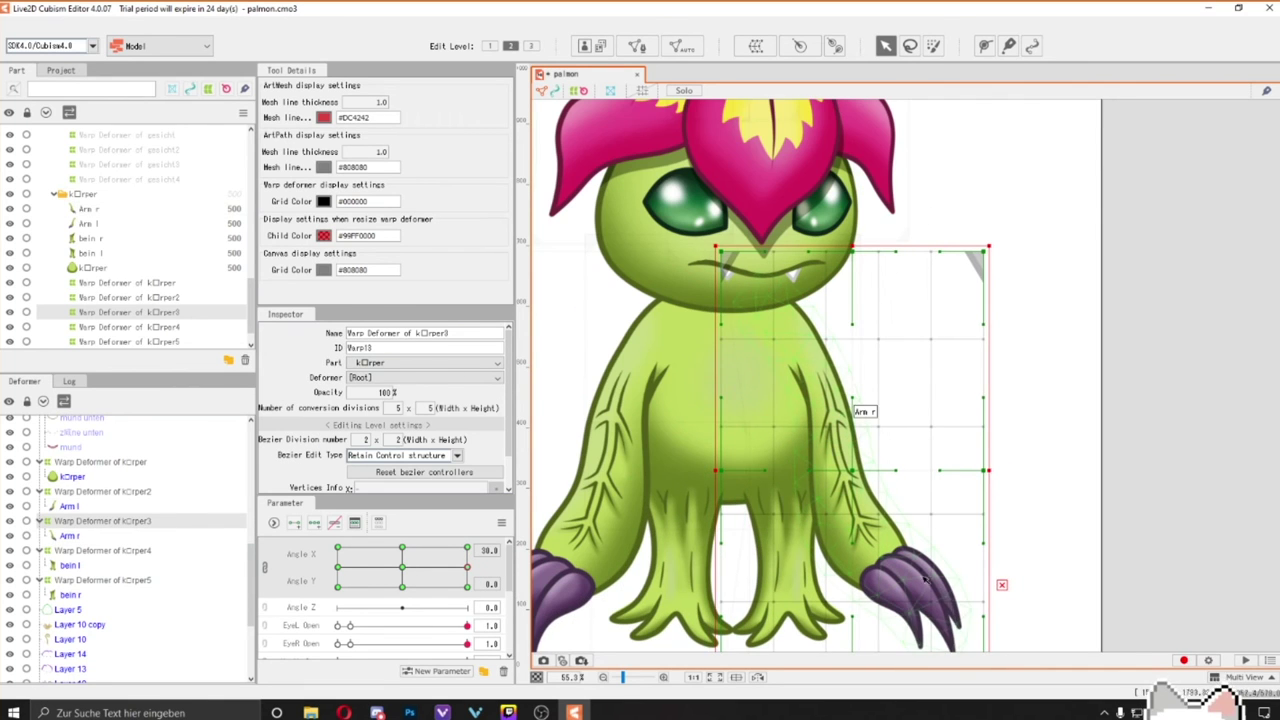
pyautogui.scroll(-2, 873, 621)
pyautogui.scroll(-1, 1000, 617)
pyautogui.scroll(1, 950, 500)
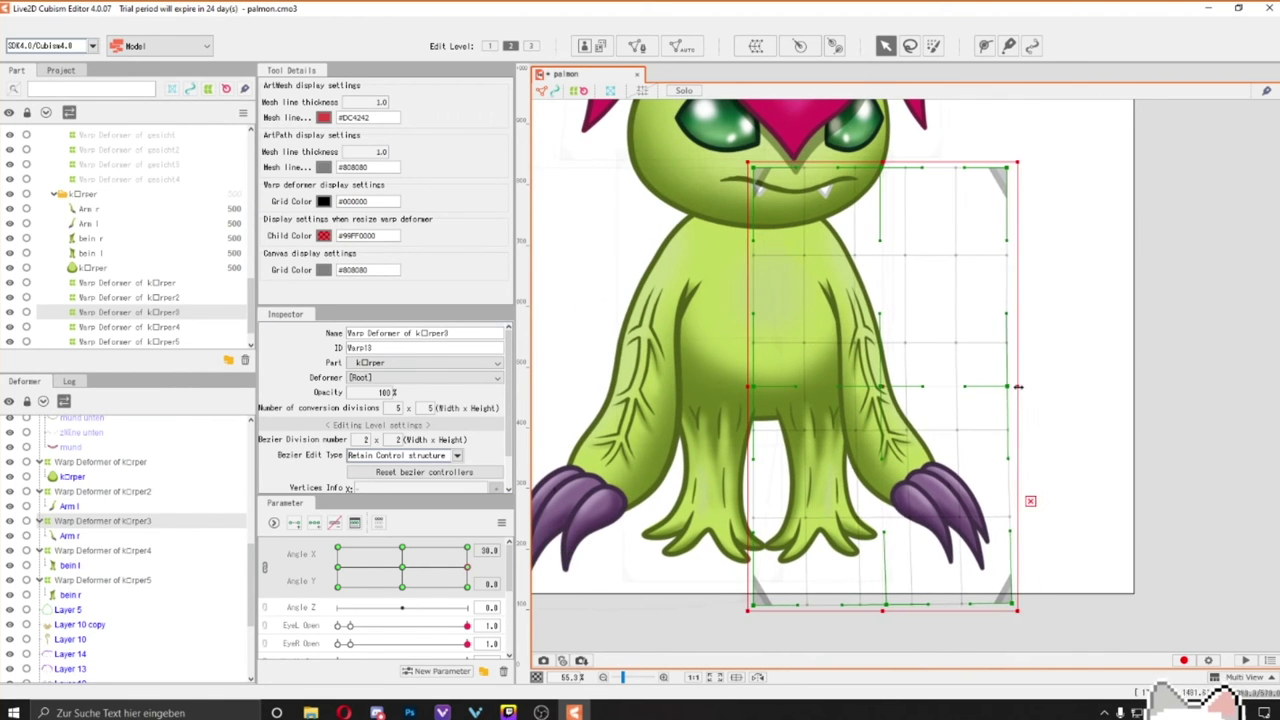
pyautogui.scroll(-2, 900, 388)
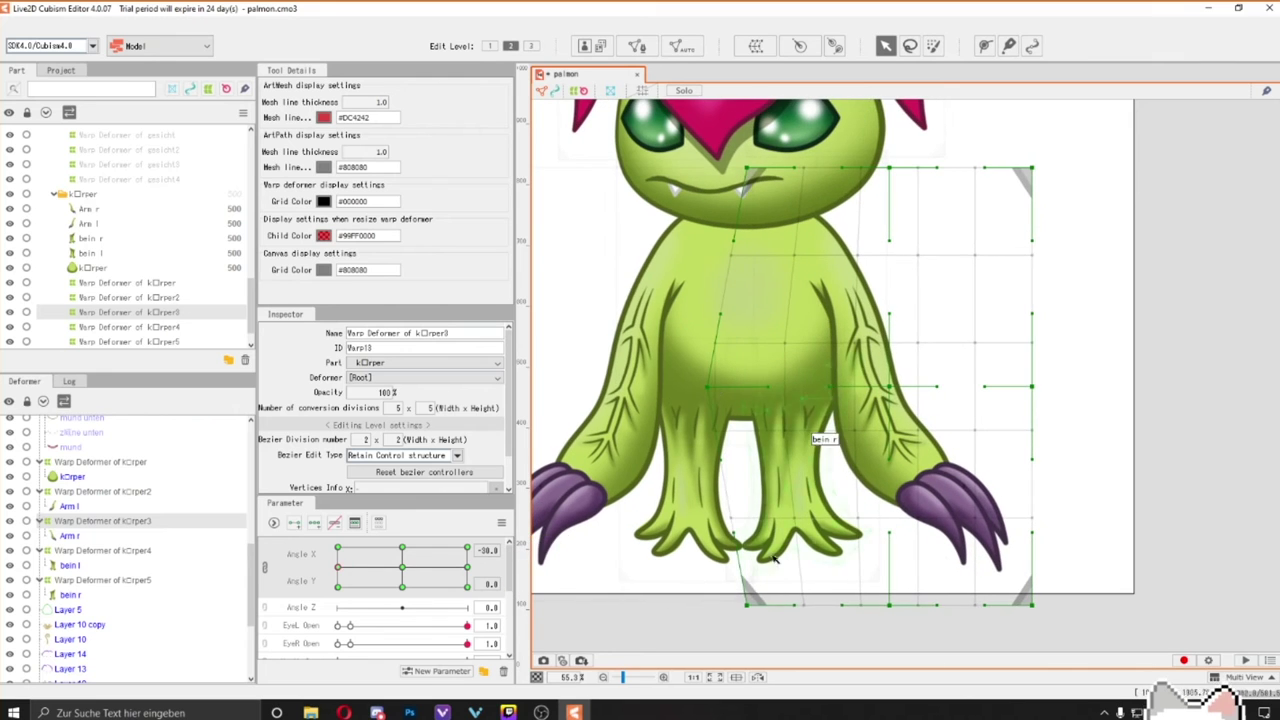
pyautogui.moveTo(466, 566)
pyautogui.mouseDown()
pyautogui.moveTo(350, 570)
pyautogui.moveTo(402, 568)
pyautogui.moveTo(402, 548)
pyautogui.mouseUp()
pyautogui.click(640, 450)
pyautogui.click(152, 464)
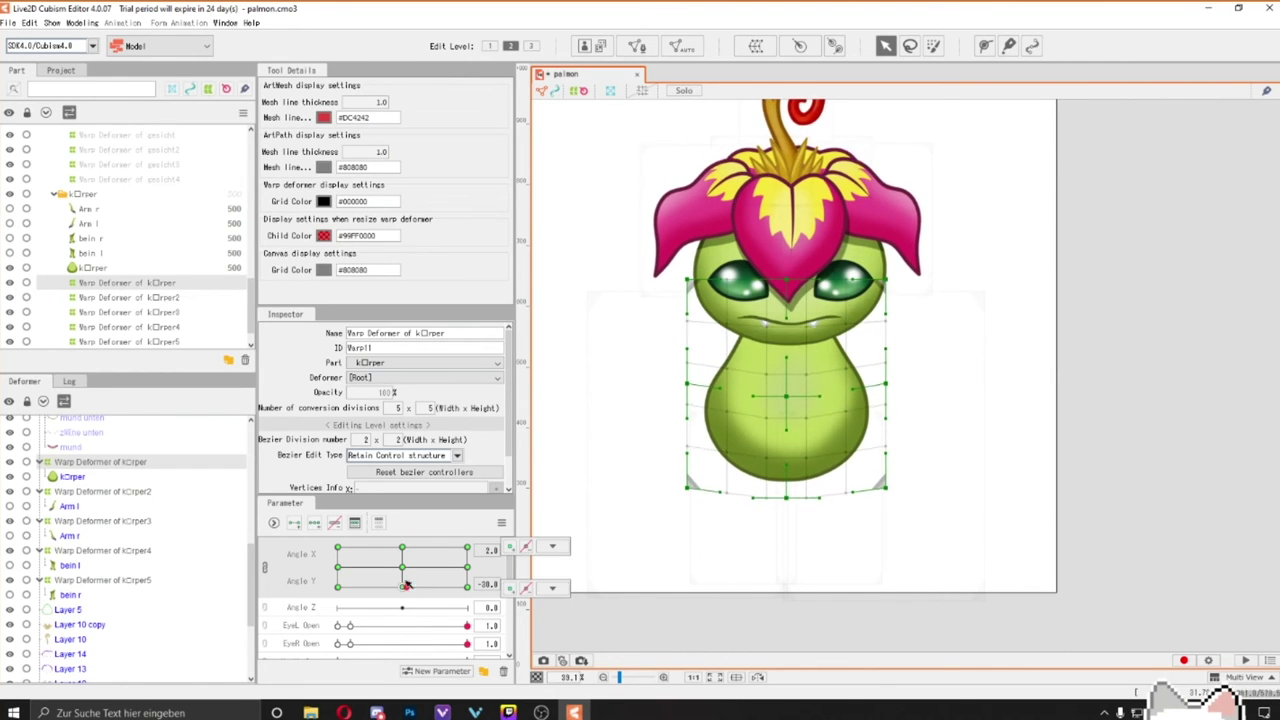
# Select the Körper4 and Körper5 leg deformers and preview them at Angle Y -30.
pyautogui.click(104, 580)
pyautogui.keyDown('ctrl'); pyautogui.click(104, 551); pyautogui.keyUp('ctrl')
pyautogui.scroll(3, 790, 432)
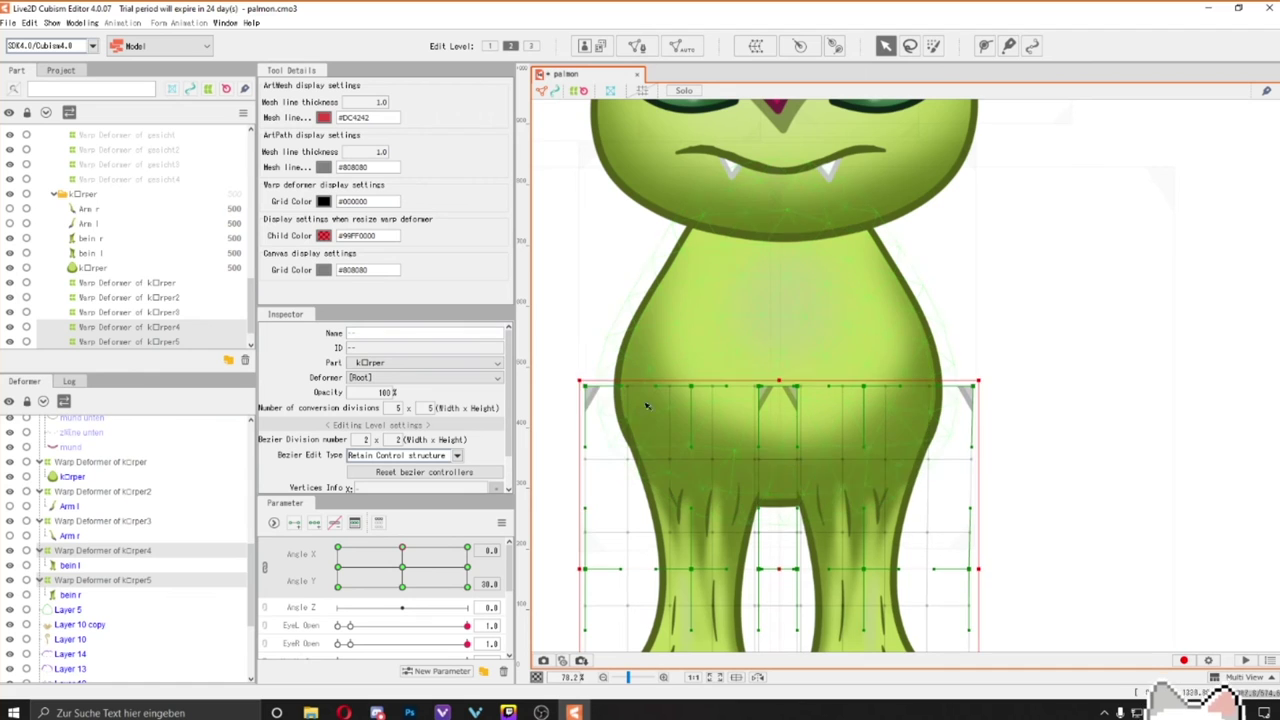
pyautogui.click(402, 586)
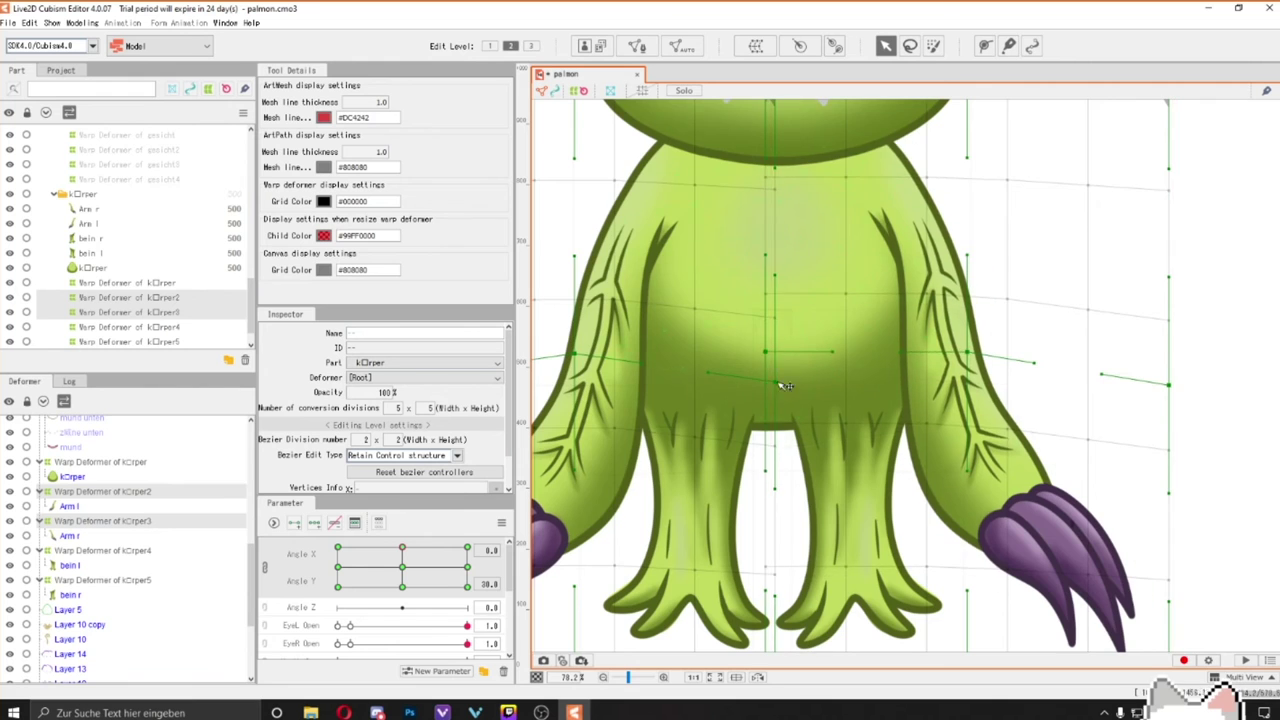
pyautogui.scroll(-3, 781, 383)
pyautogui.click(400, 588)
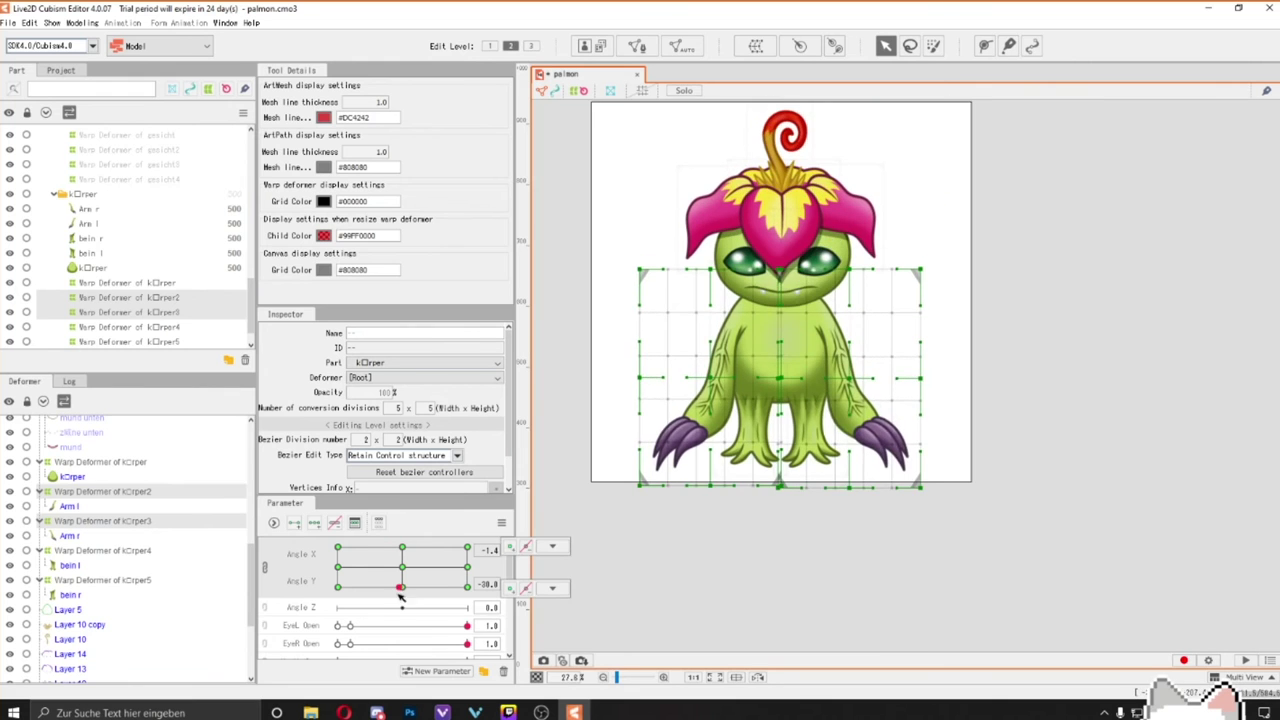
pyautogui.moveTo(400, 588); pyautogui.dragTo(467, 548)
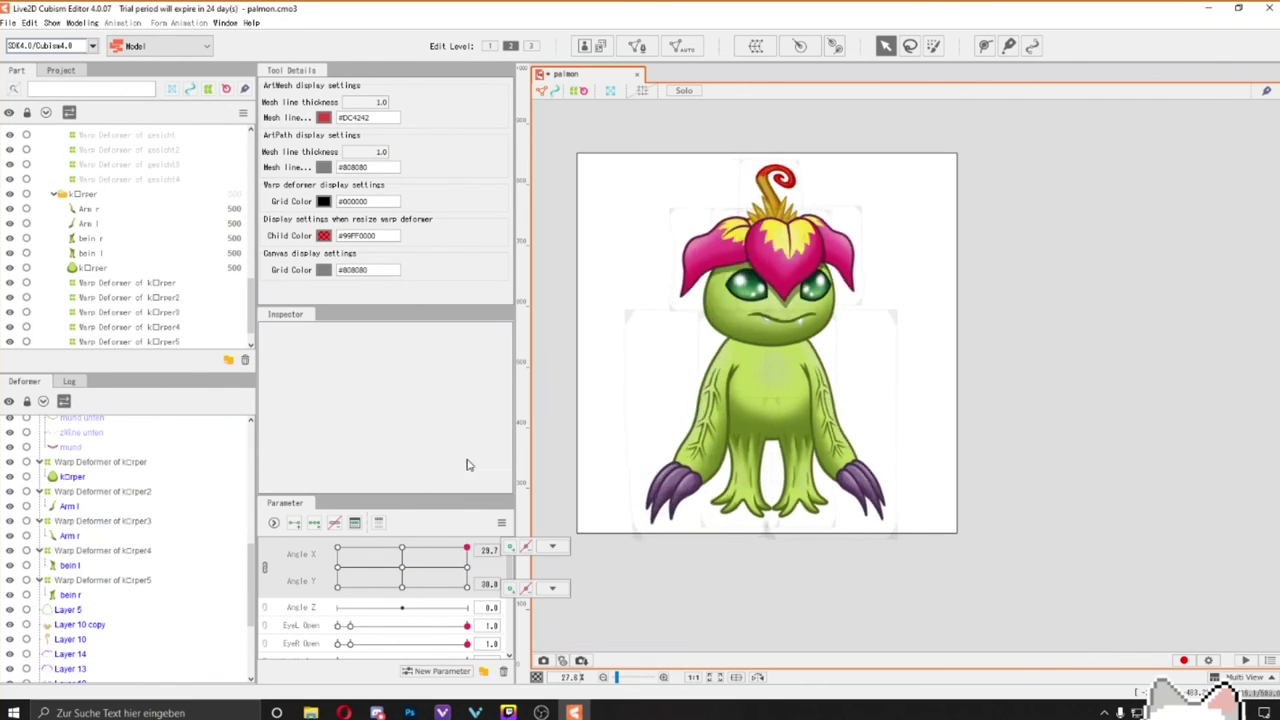
# Unlock the gesicht face part and preview the head warp deformers at different angles.
pyautogui.click(695, 393)
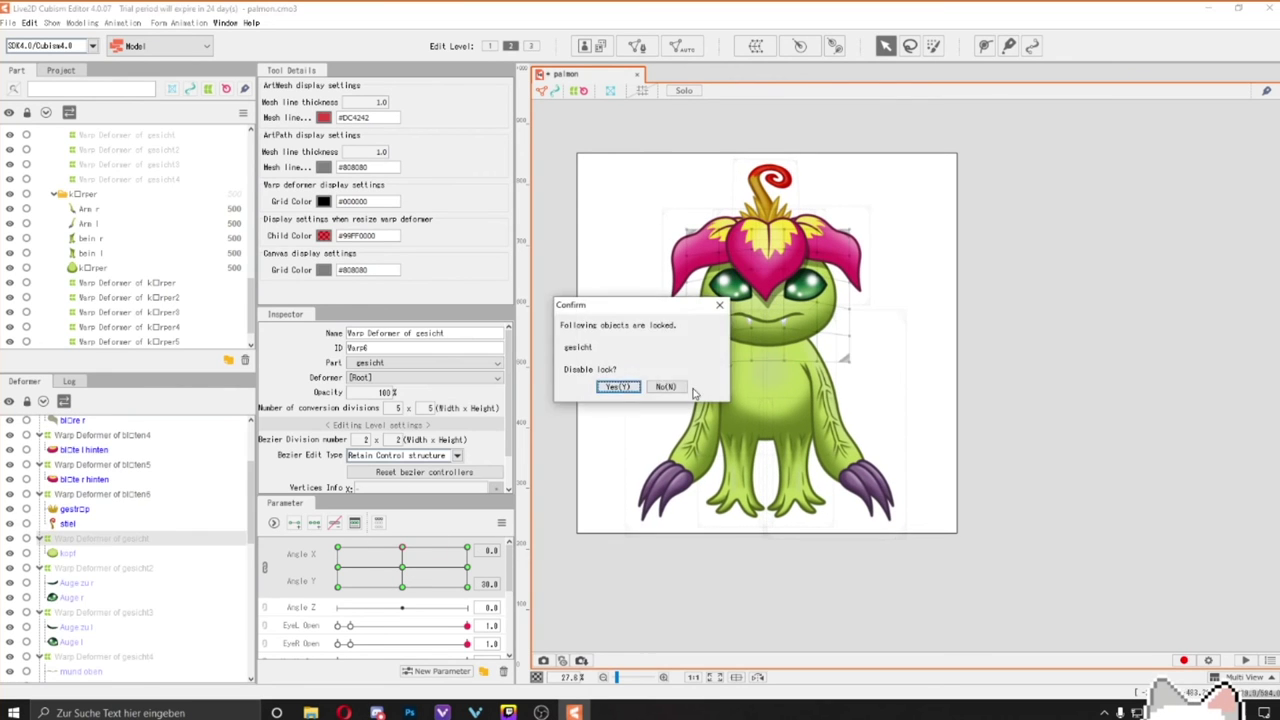
pyautogui.click(618, 386)
pyautogui.moveTo(402, 549)
pyautogui.mouseDown()
pyautogui.moveTo(408, 578)
pyautogui.moveTo(440, 577)
pyautogui.moveTo(391, 586)
pyautogui.mouseUp()
pyautogui.scroll(5, 760, 398)
pyautogui.click(760, 398)
pyautogui.scroll(-4, 760, 398)
pyautogui.click(760, 398)
pyautogui.click(993, 453)
pyautogui.scroll(-3, 993, 453)
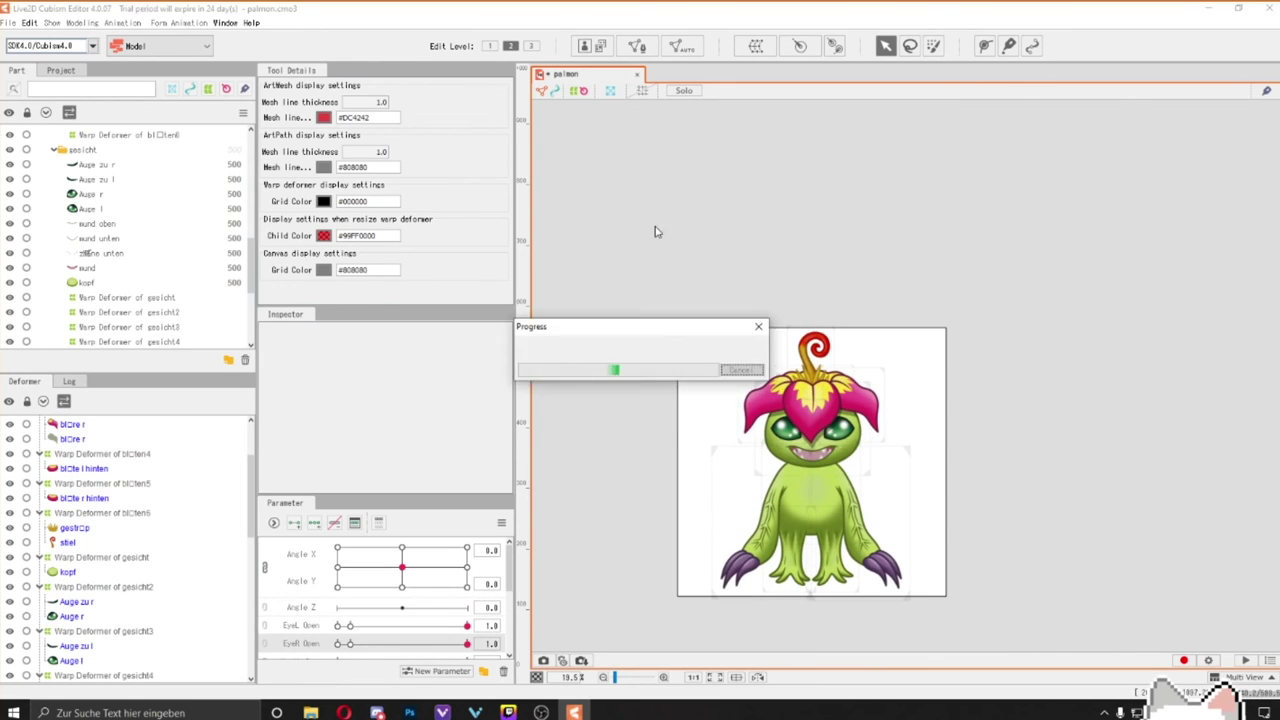
# Discard the first 4096 px texture atlas and accept a new 2048 by 4096 atlas layout.
pyautogui.click(645, 325)
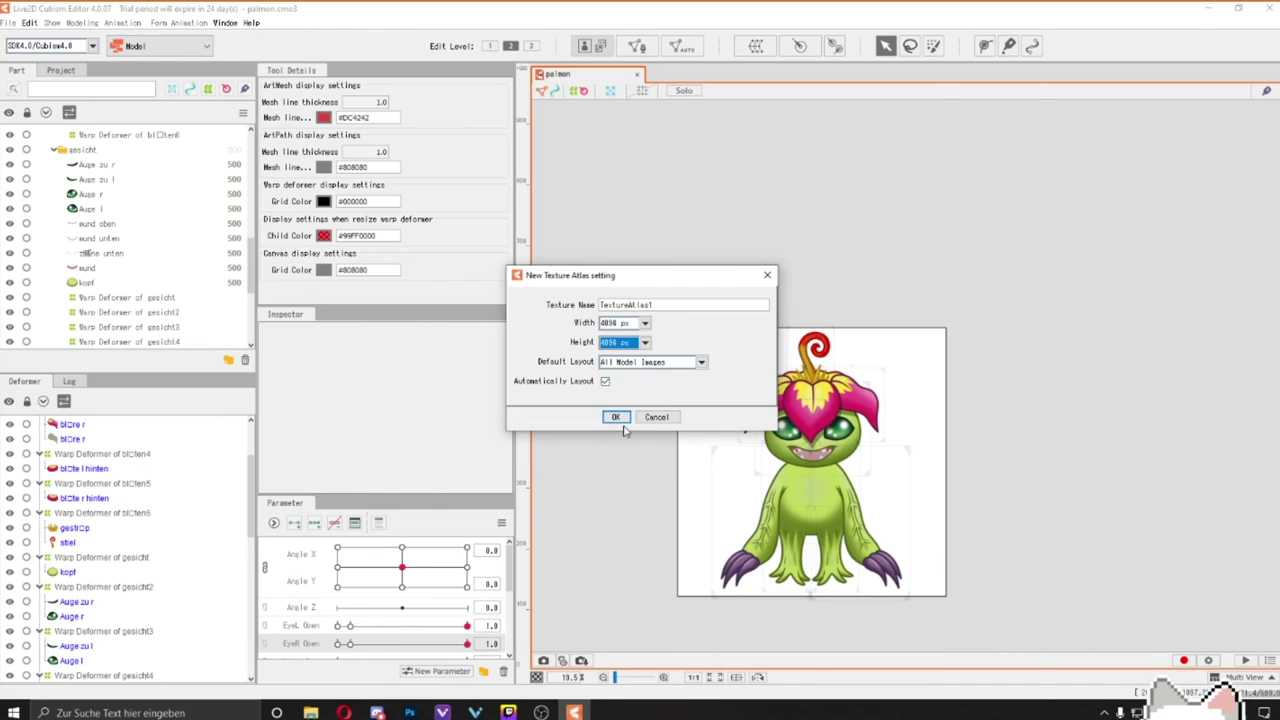
pyautogui.click(618, 419)
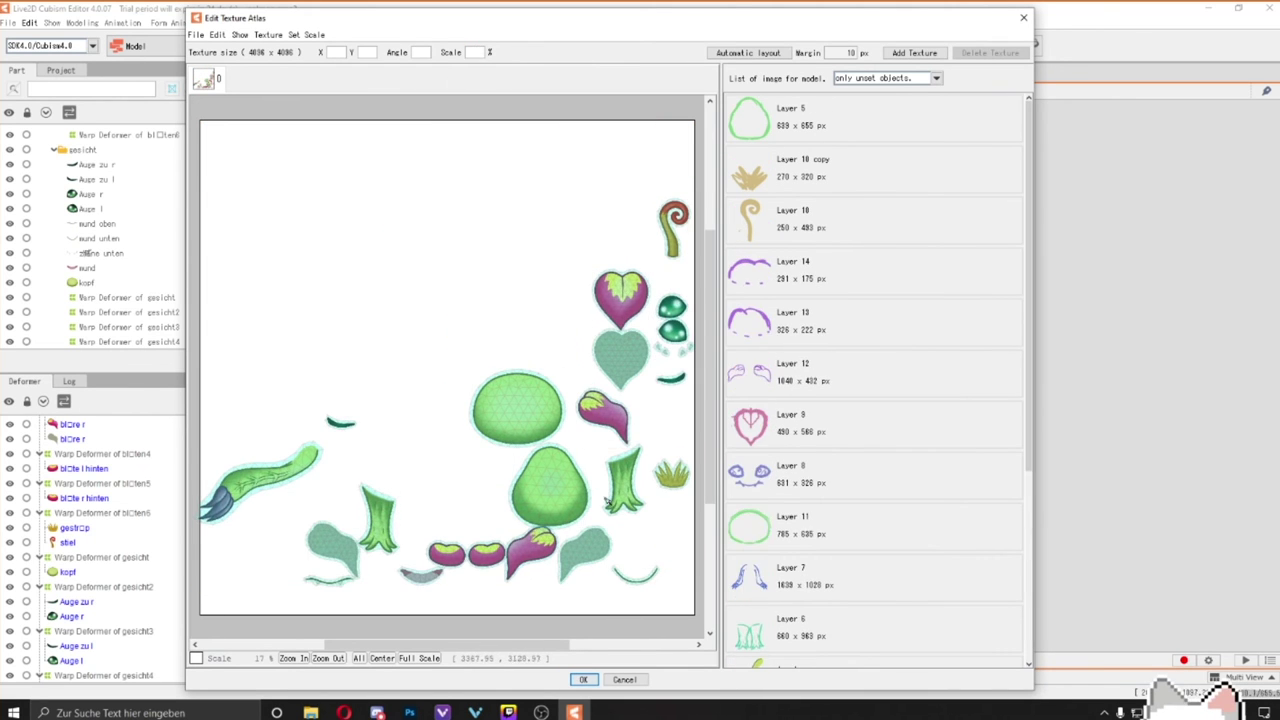
pyautogui.click(583, 679)
pyautogui.click(611, 373)
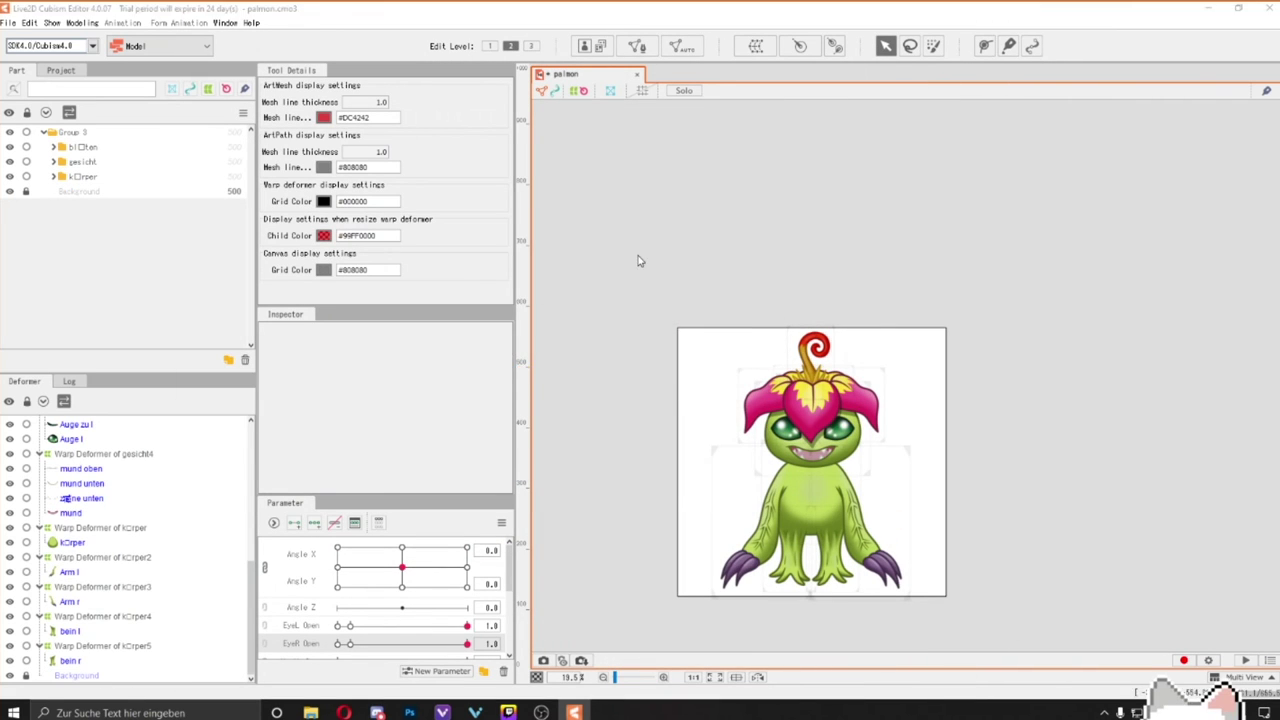
pyautogui.click(585, 46)
pyautogui.click(618, 419)
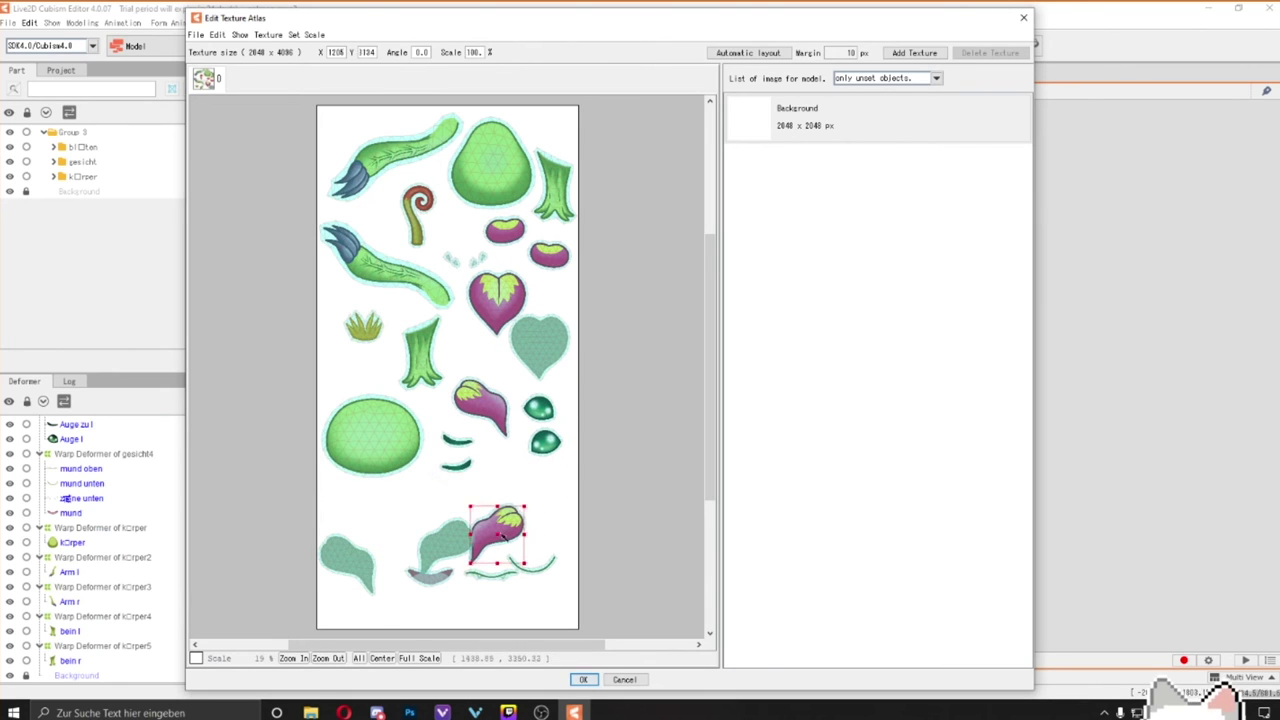
pyautogui.click(582, 680)
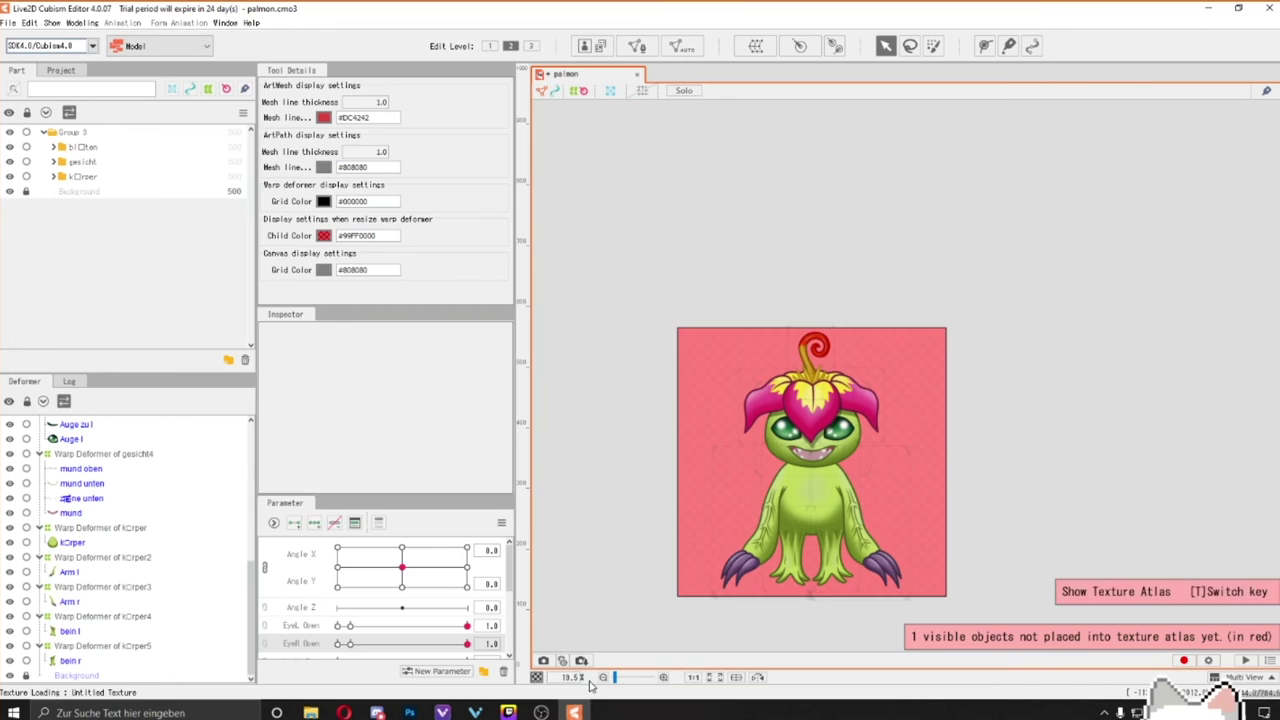
# Export the model for runtime and save the exported files.
pyautogui.click(8, 22)
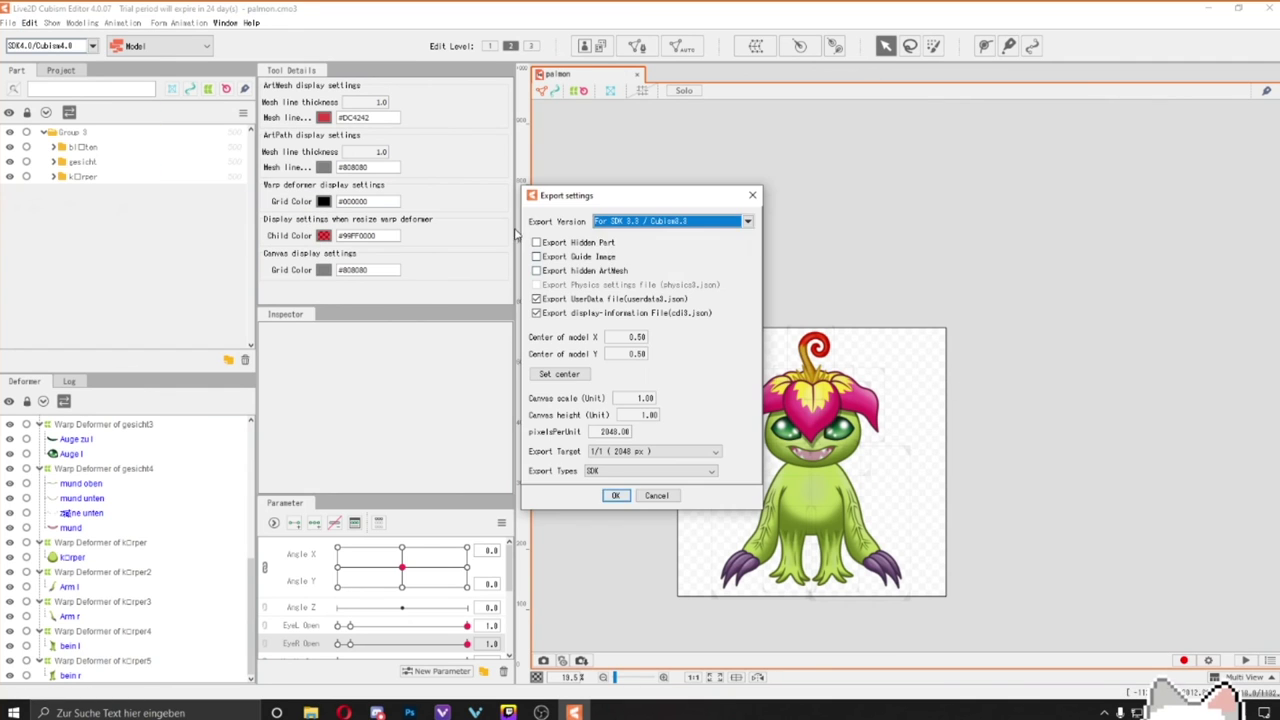
pyautogui.click(700, 505)
pyautogui.click(876, 530)
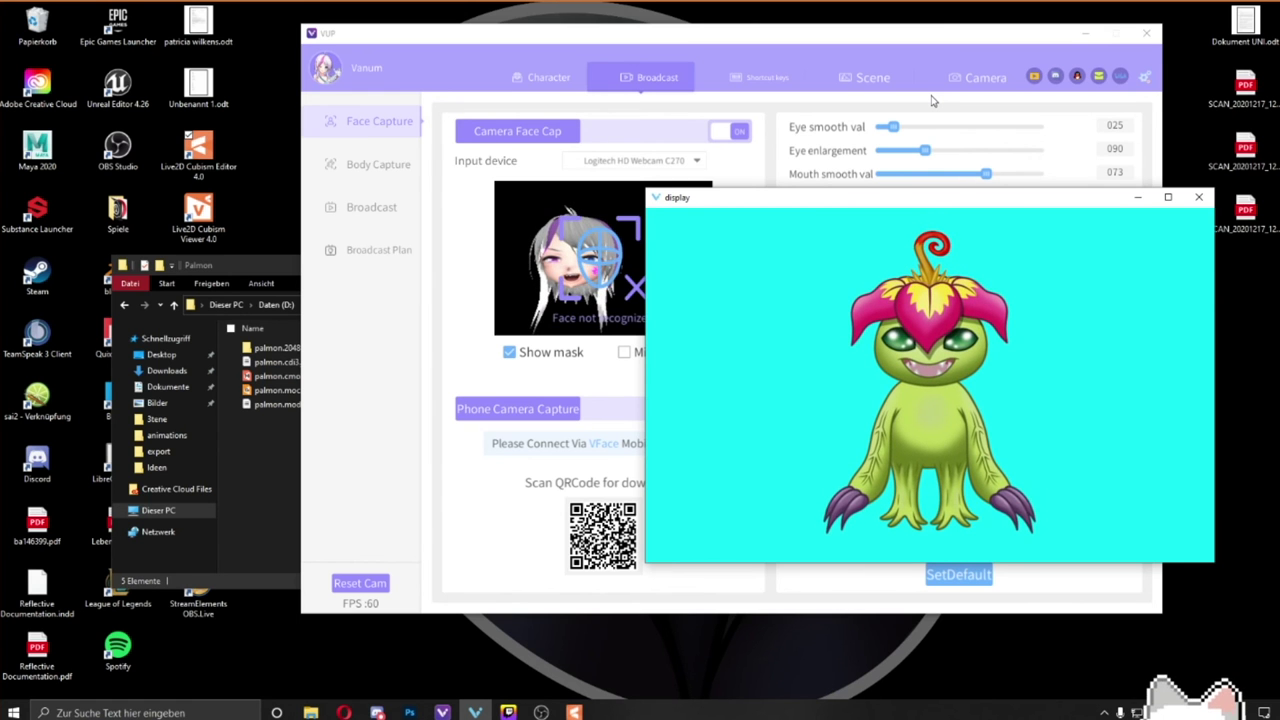
# Arrange the VUP settings window and a shorter character display window side by side.
pyautogui.moveTo(728, 95); pyautogui.dragTo(627, 81)
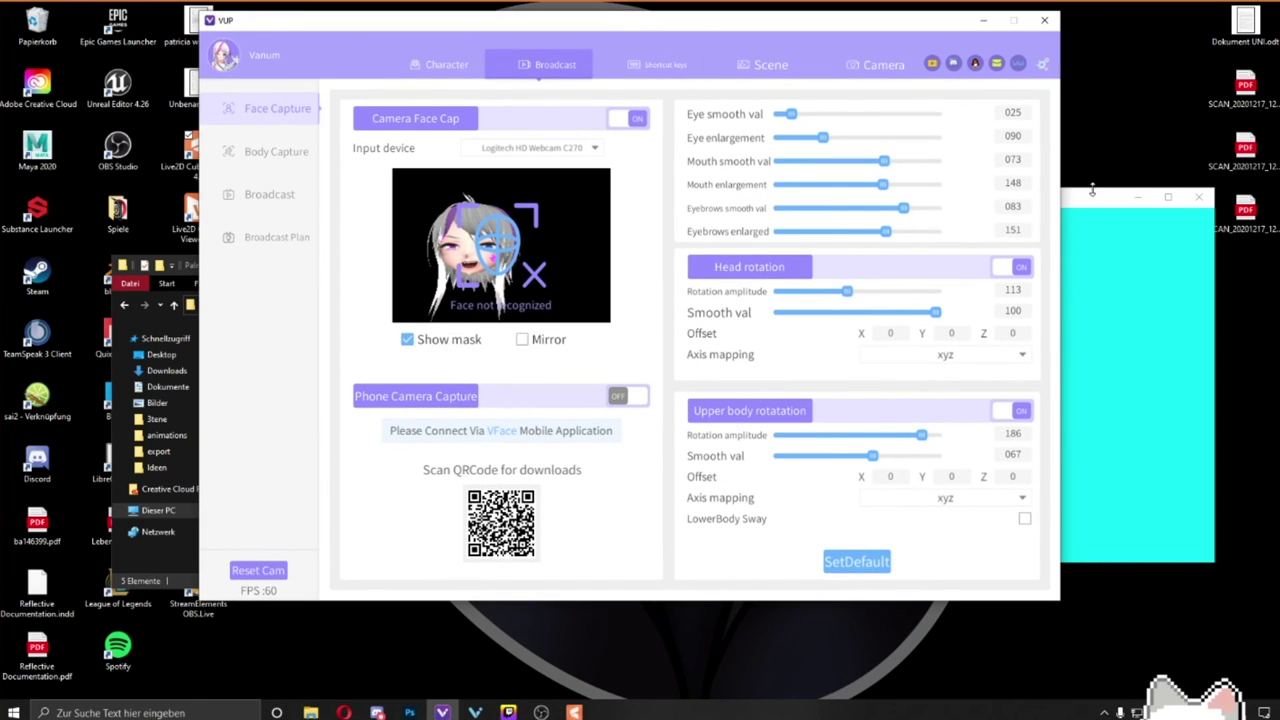
pyautogui.click(1093, 198)
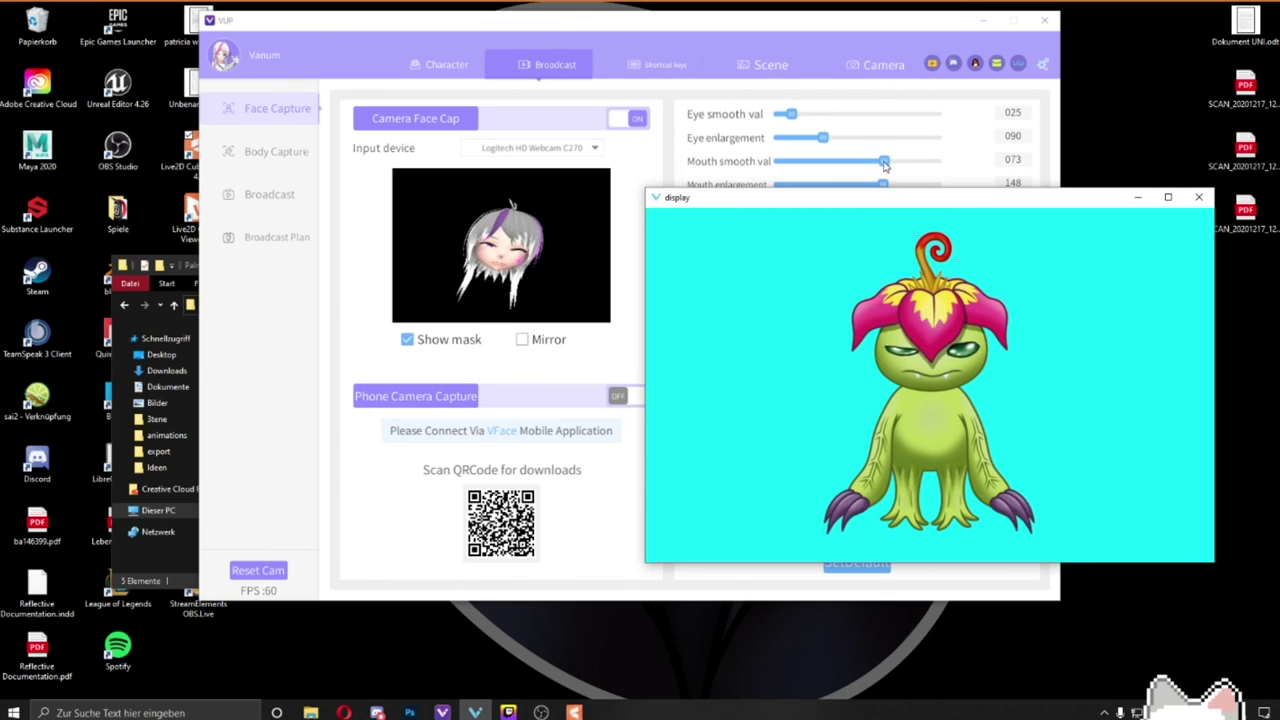
pyautogui.moveTo(920, 190); pyautogui.dragTo(656, 219)
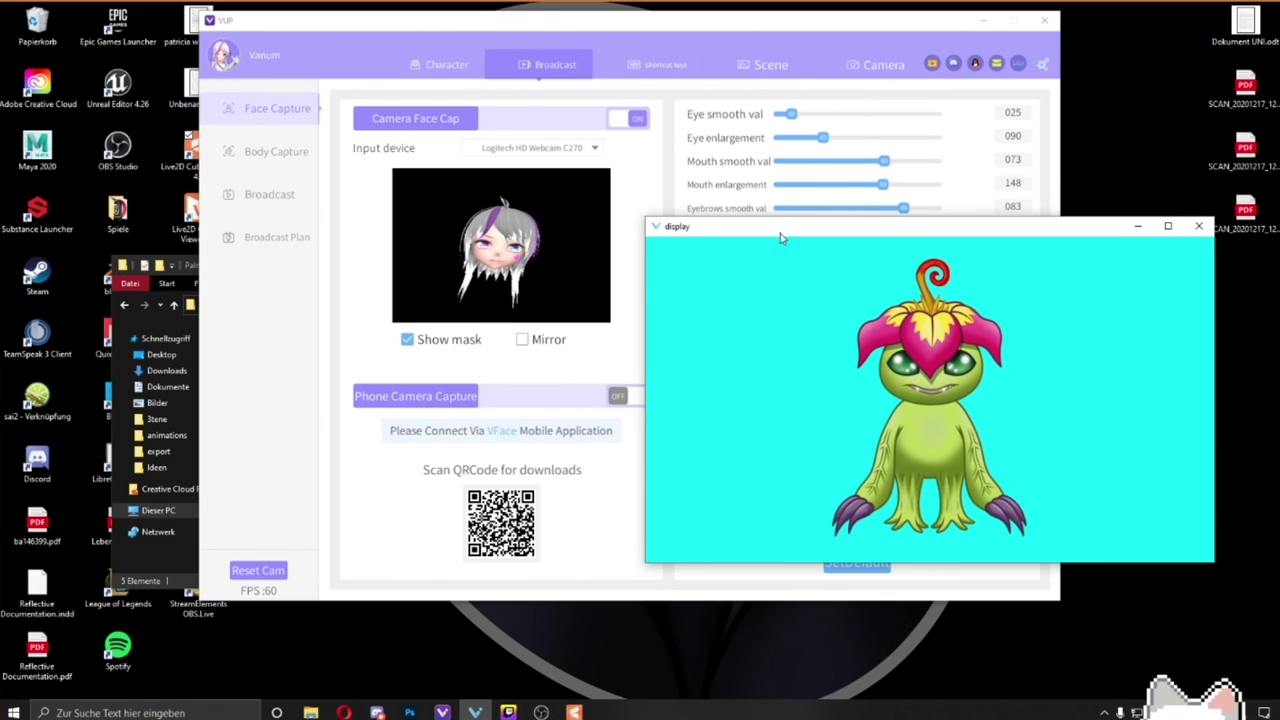
pyautogui.moveTo(802, 234); pyautogui.dragTo(397, 234)
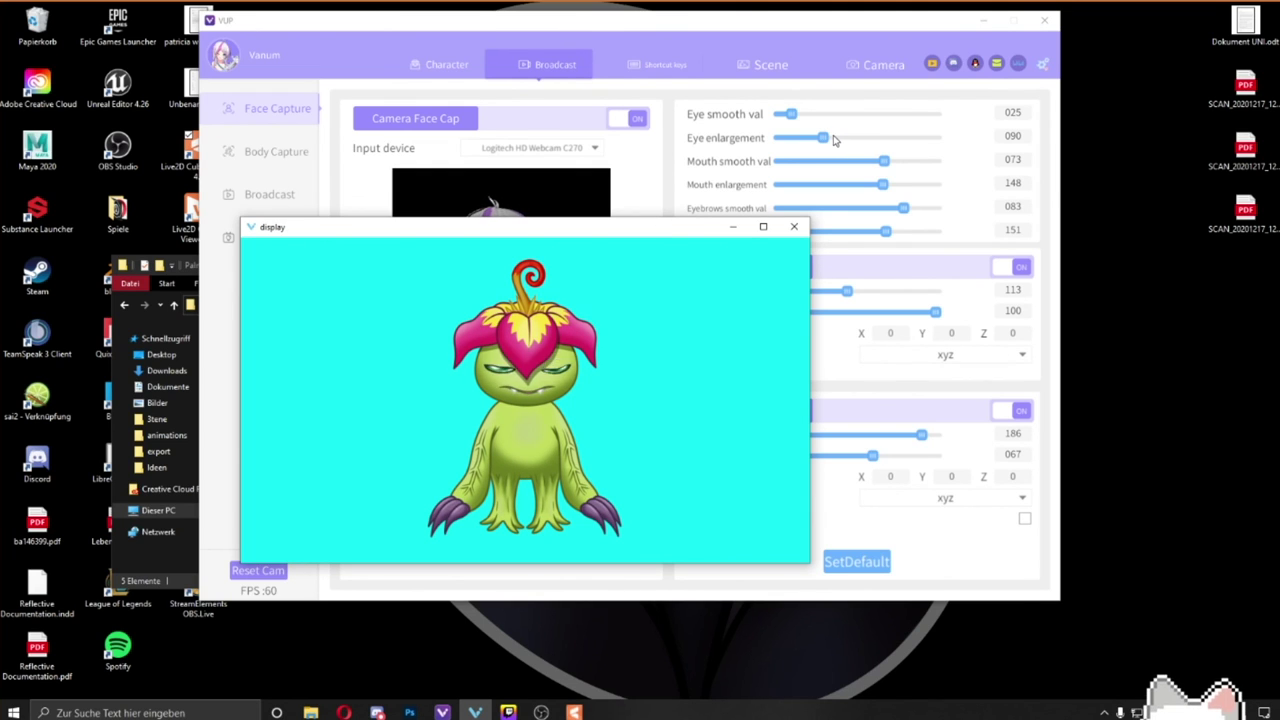
# Raise eye enlargement to 133, move the display window left, and increase eye smoothing.
pyautogui.moveTo(835, 140); pyautogui.dragTo(878, 140)
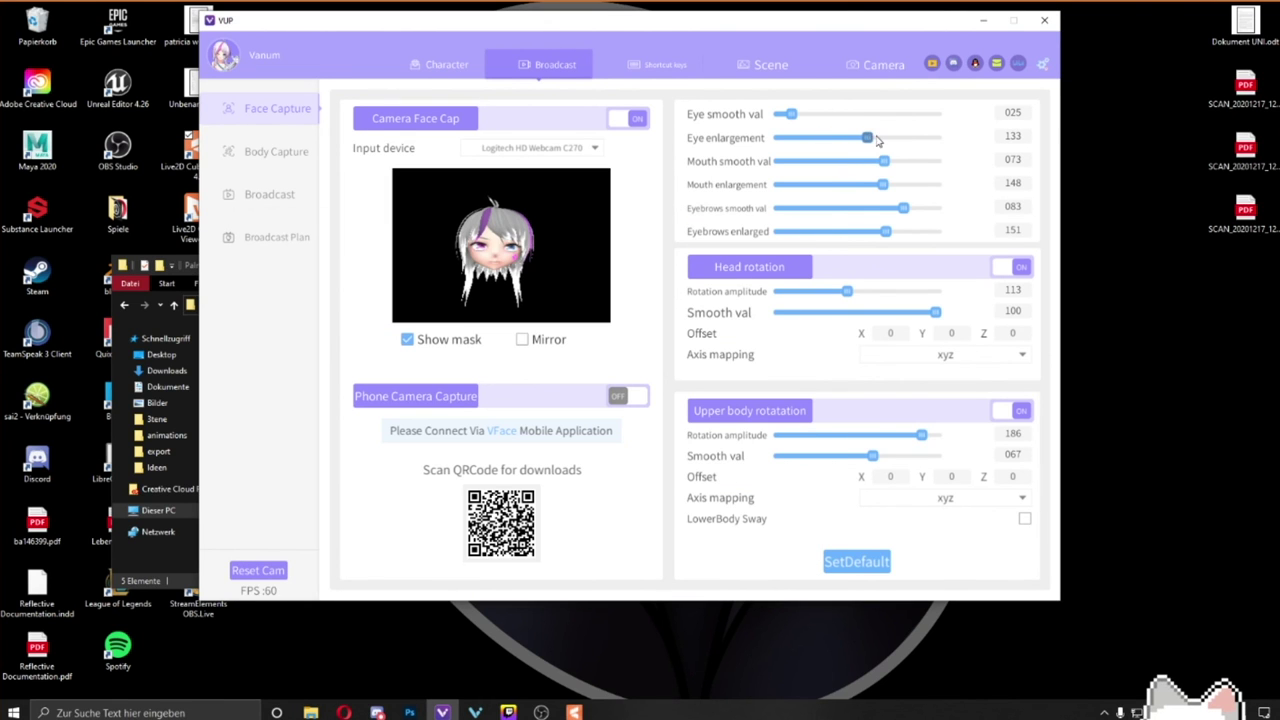
pyautogui.moveTo(577, 40); pyautogui.dragTo(775, 42)
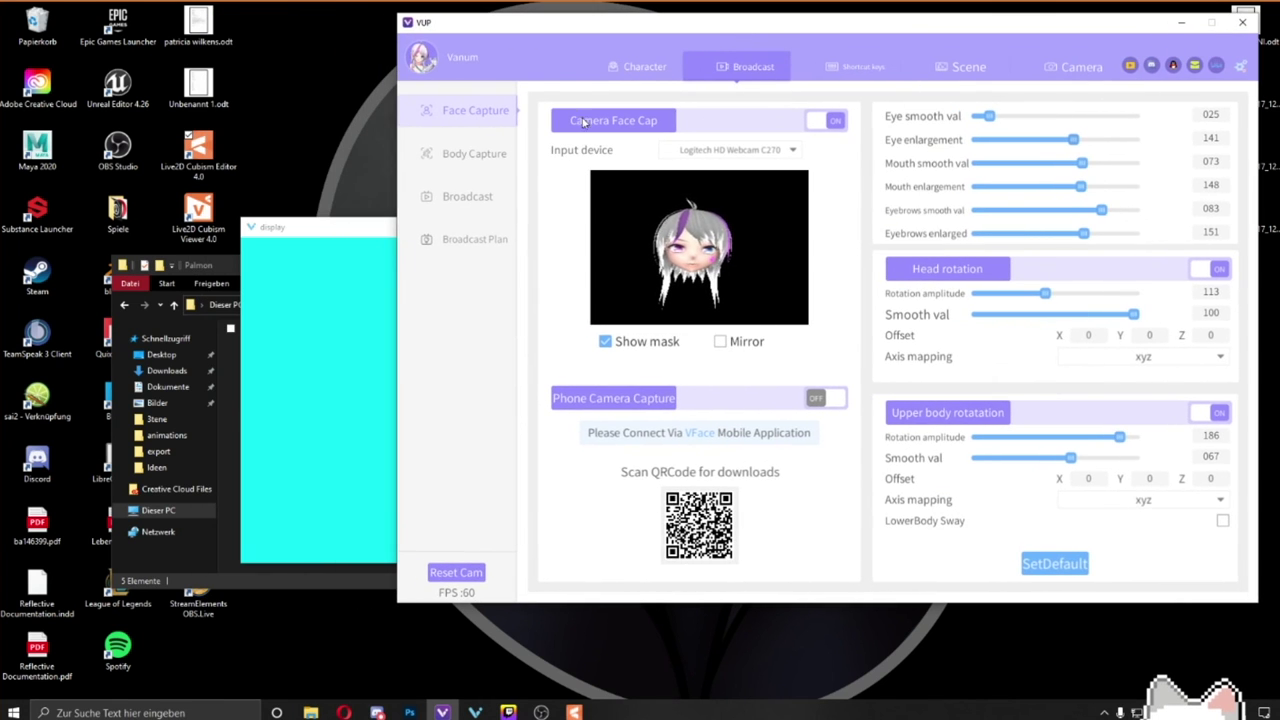
pyautogui.moveTo(374, 232); pyautogui.dragTo(96, 186)
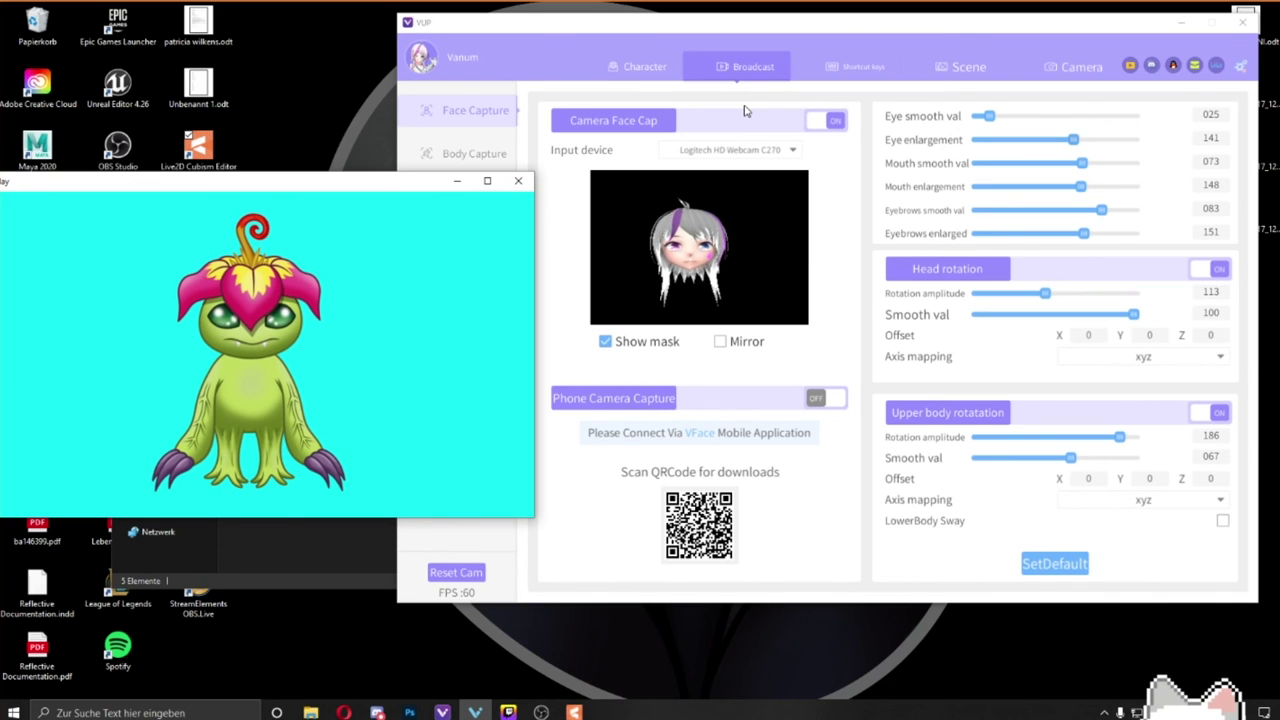
pyautogui.click(1005, 116)
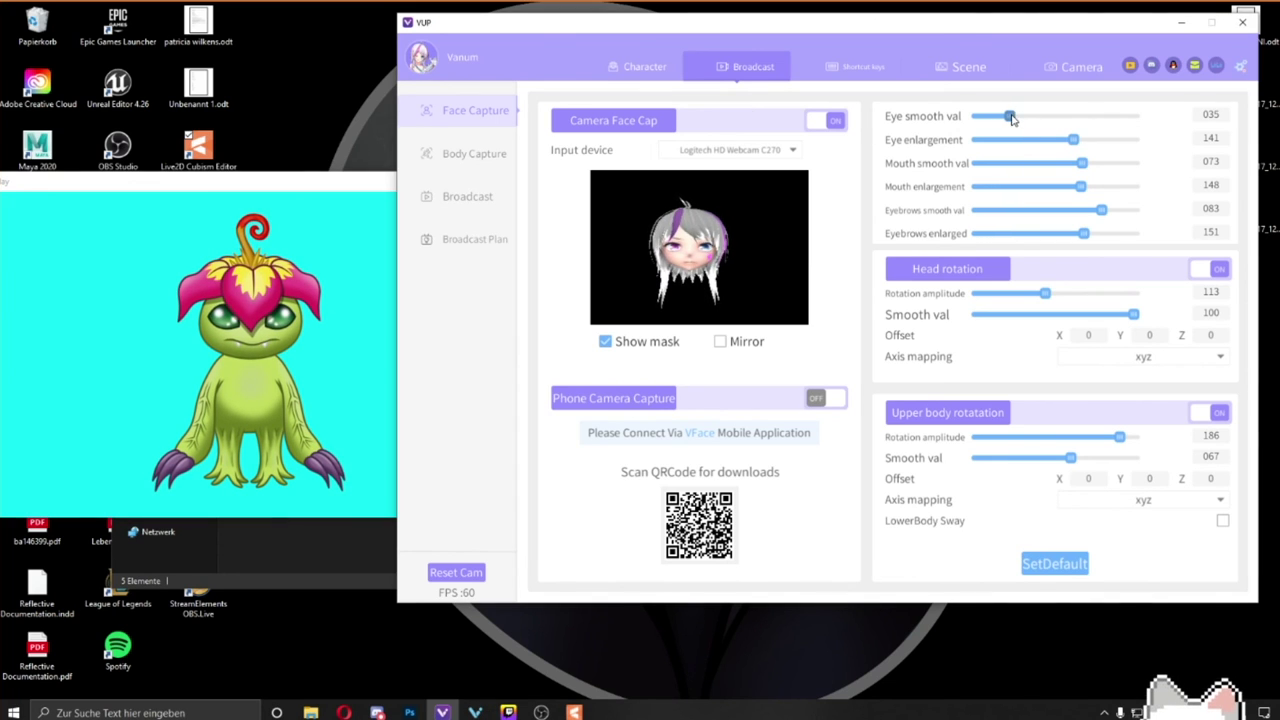